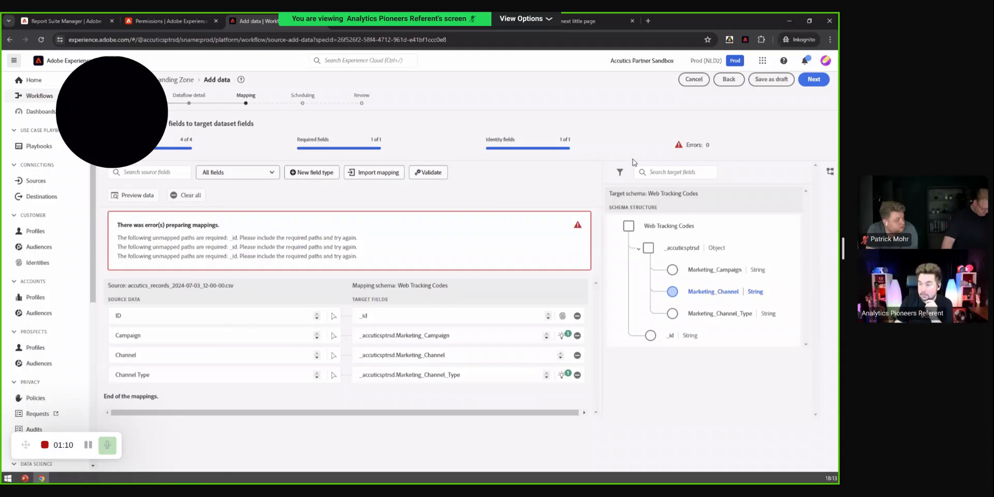
# Cancel the source data mapping workflow and switch to the DF Test project in Customer Journey Analytics.
pyautogui.click(693, 82)
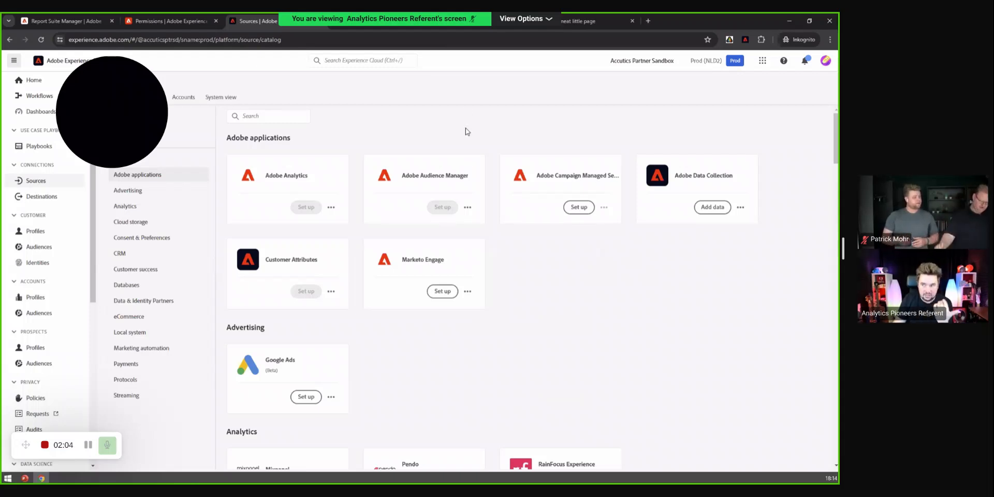
pyautogui.click(456, 25)
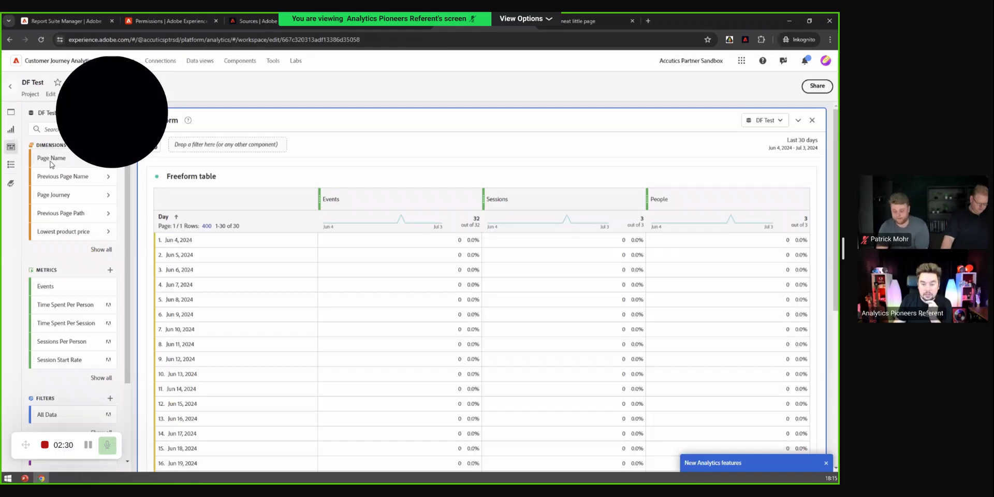
# Replace the Day dimension with Page Name in the freeform table and sort the page names in descending order.
pyautogui.moveTo(52, 165); pyautogui.dragTo(202, 222)
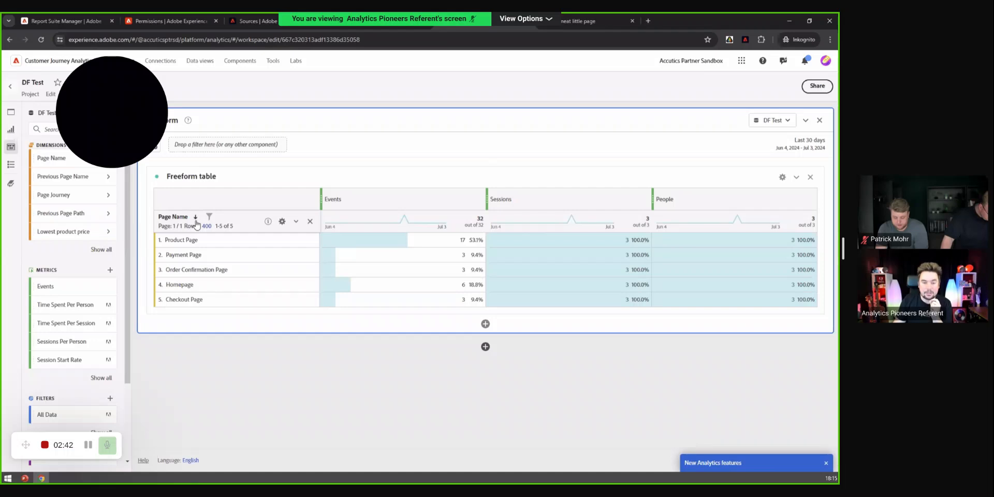
pyautogui.click(196, 221)
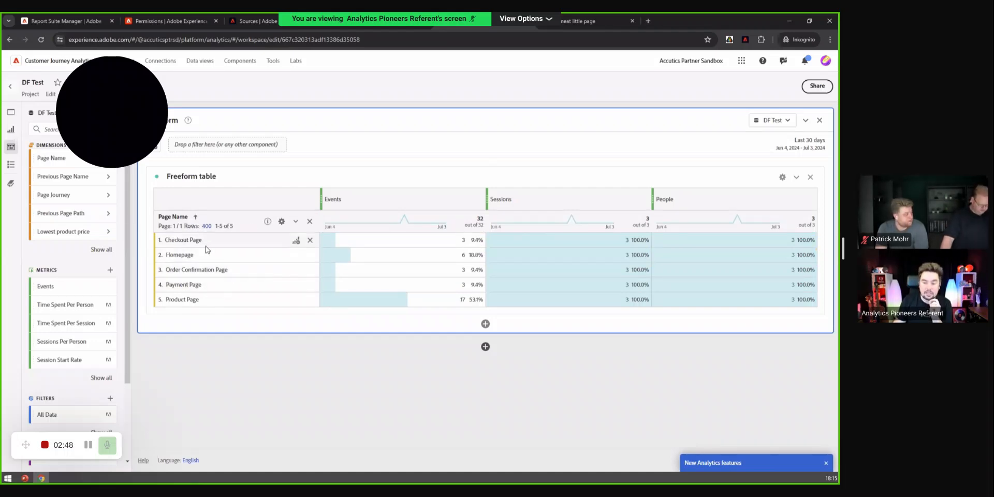
pyautogui.click(196, 217)
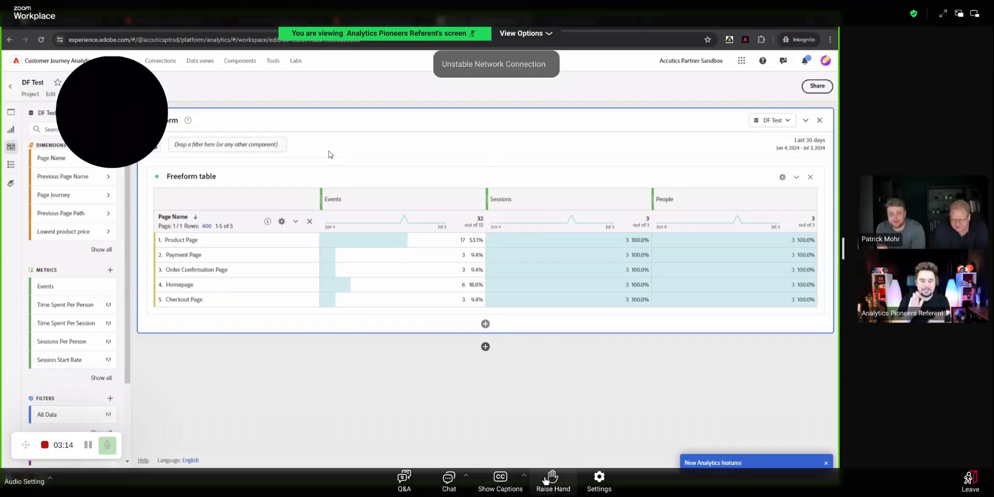
# Check the video settings of the Zoom meeting and close the settings.
pyautogui.click(600, 487)
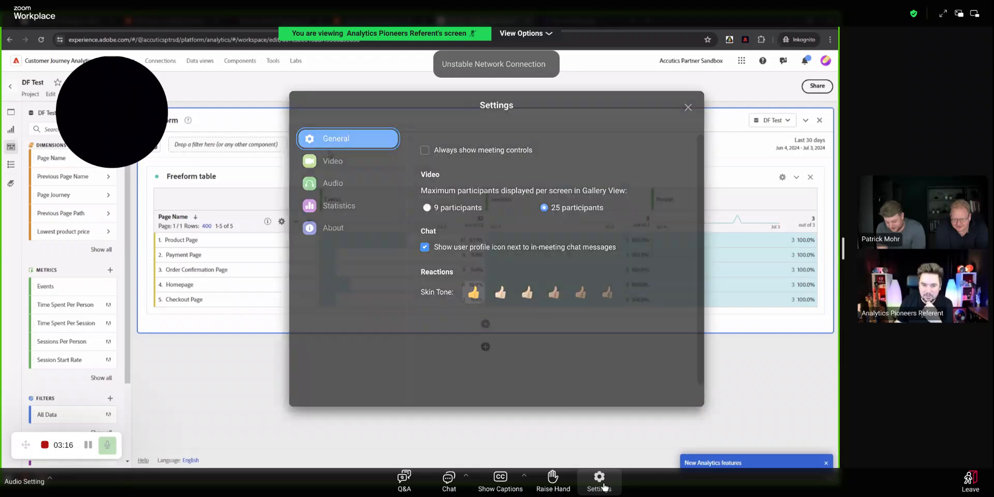
pyautogui.click(344, 161)
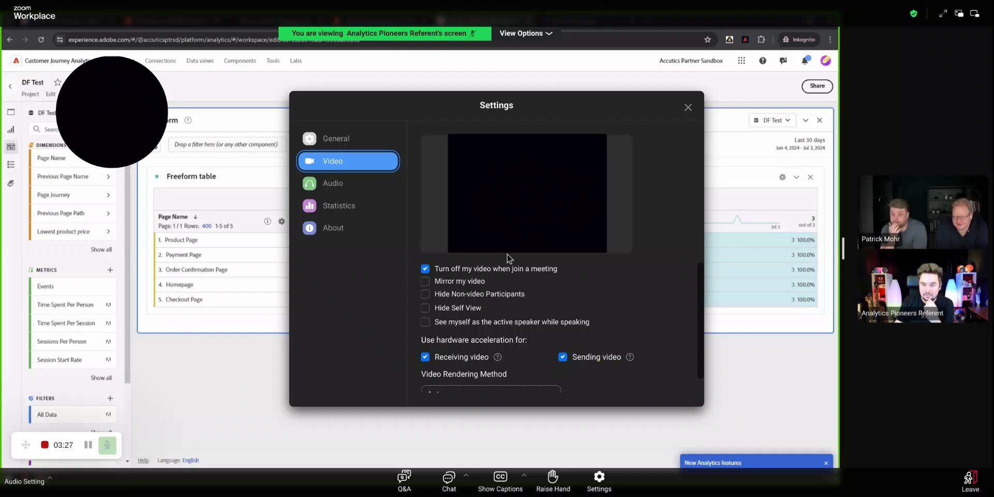
pyautogui.scroll(-1, 561, 347)
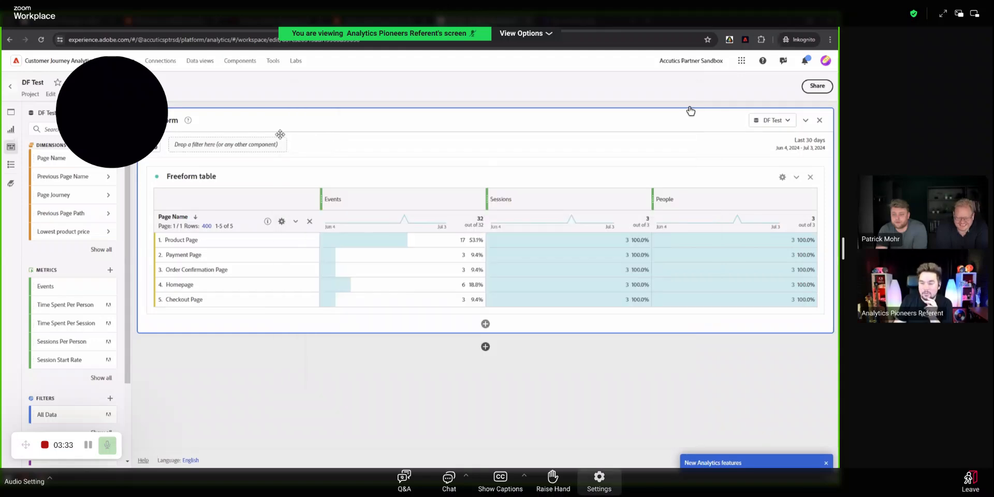
# Create a new connection in Customer Journey Analytics and name it CJA DEMO.
pyautogui.click(167, 67)
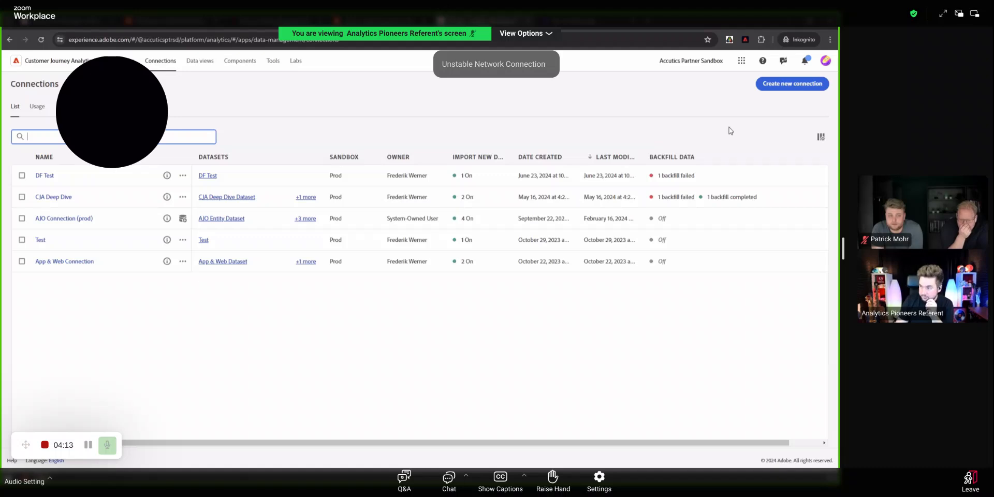
pyautogui.click(771, 88)
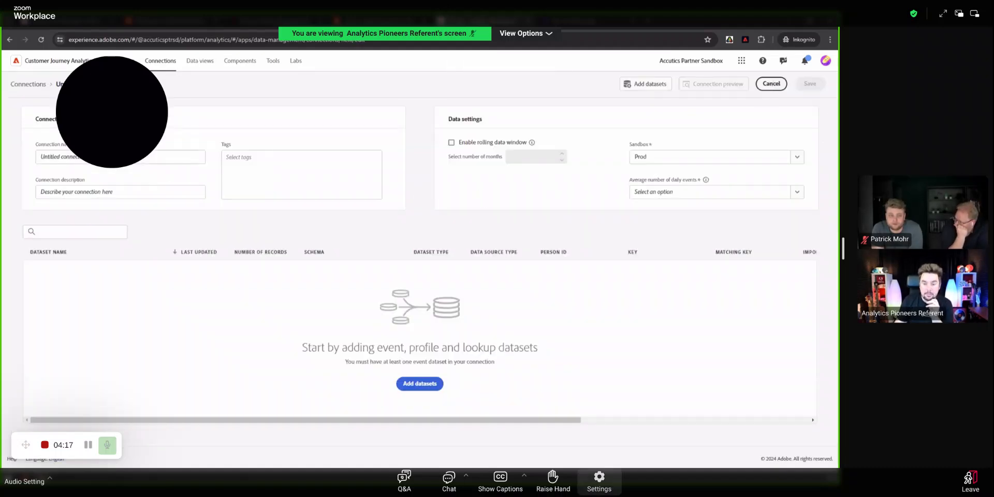
pyautogui.click(112, 157)
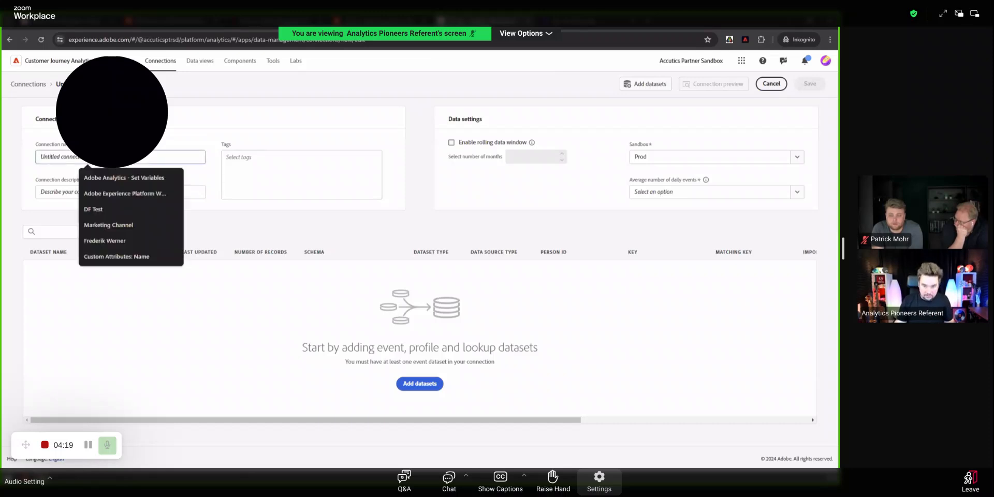
pyautogui.write('CJA D')
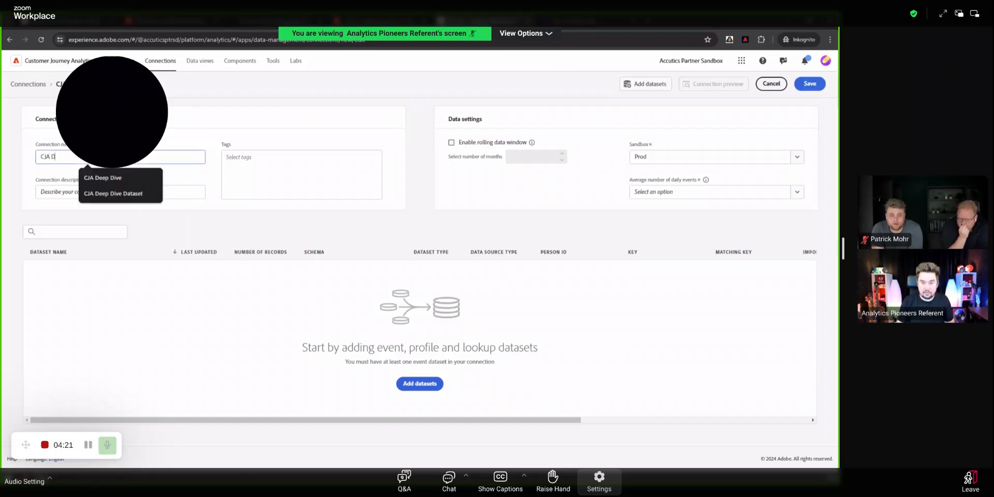
pyautogui.write('EMO')
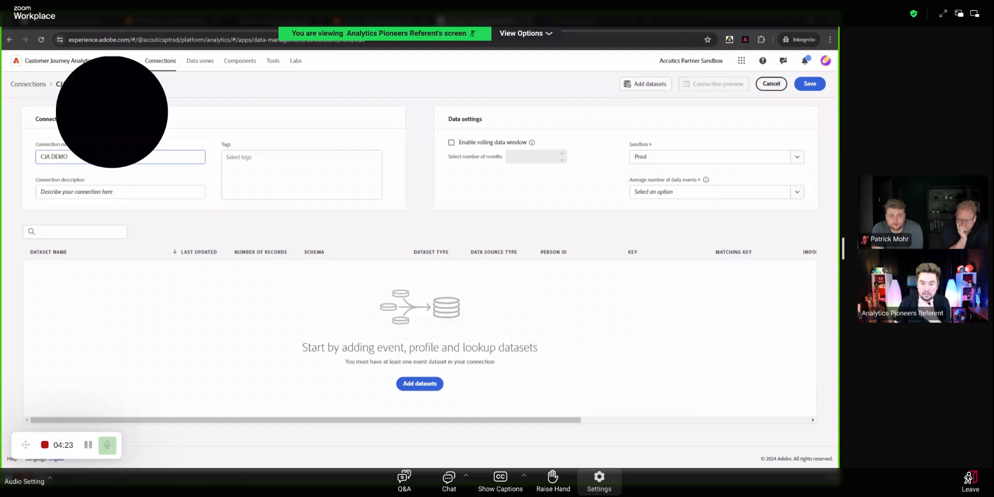
pyautogui.click(254, 219)
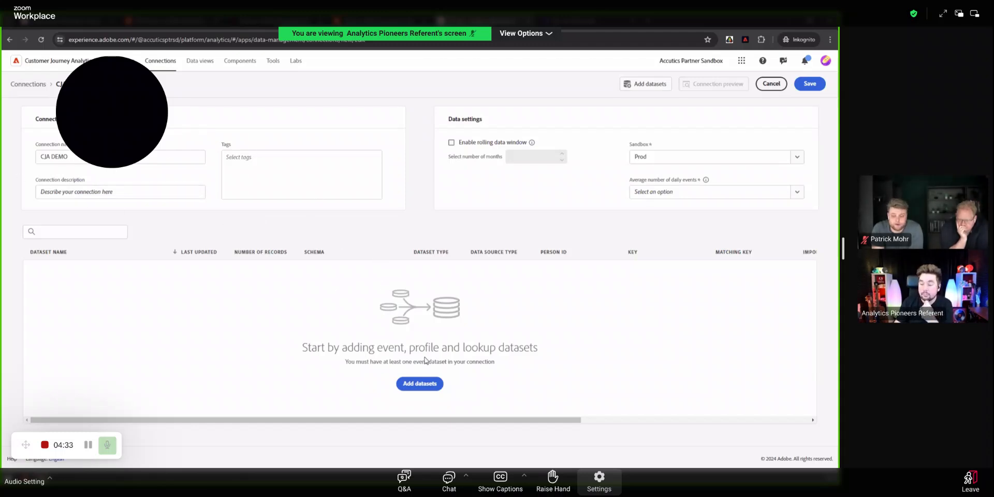
# Start adding datasets to the connection and select the App & Web Dataset event dataset.
pyautogui.click(418, 385)
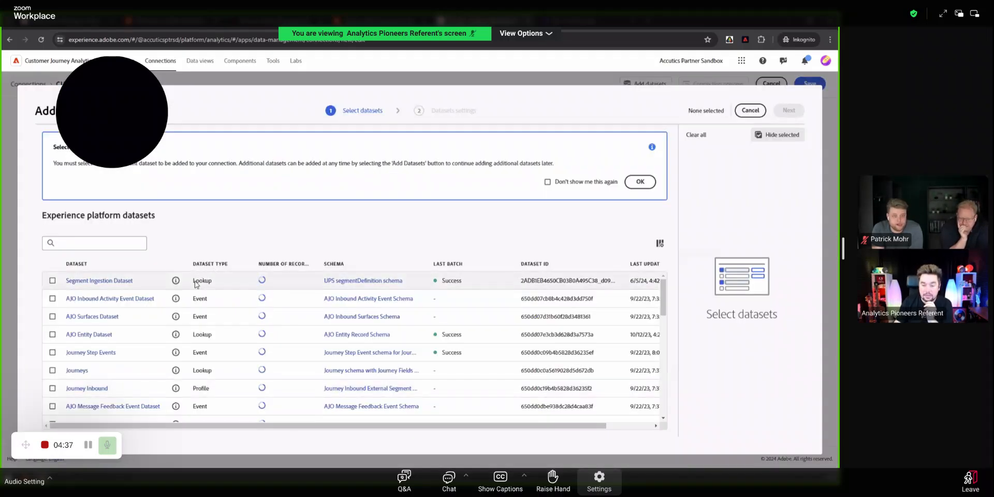
pyautogui.scroll(-2, 194, 290)
pyautogui.scroll(-3, 194, 291)
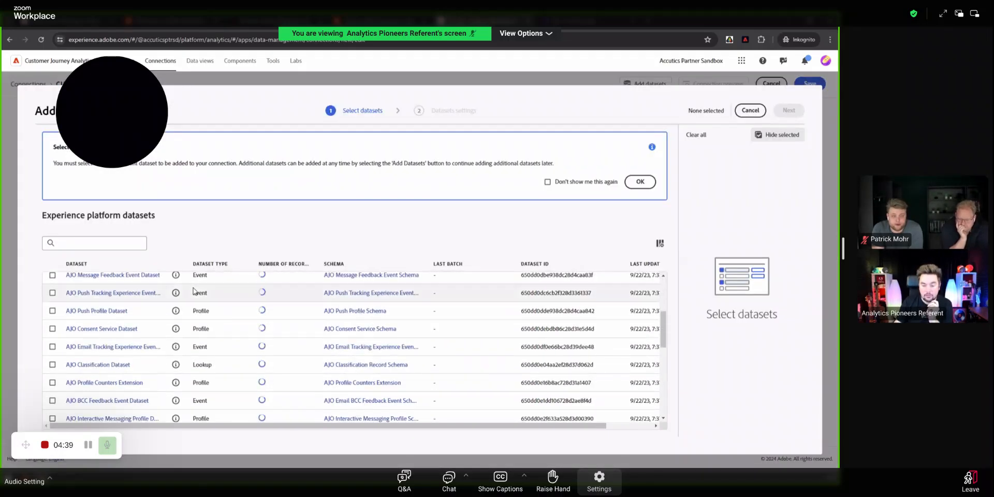
pyautogui.scroll(-3, 193, 294)
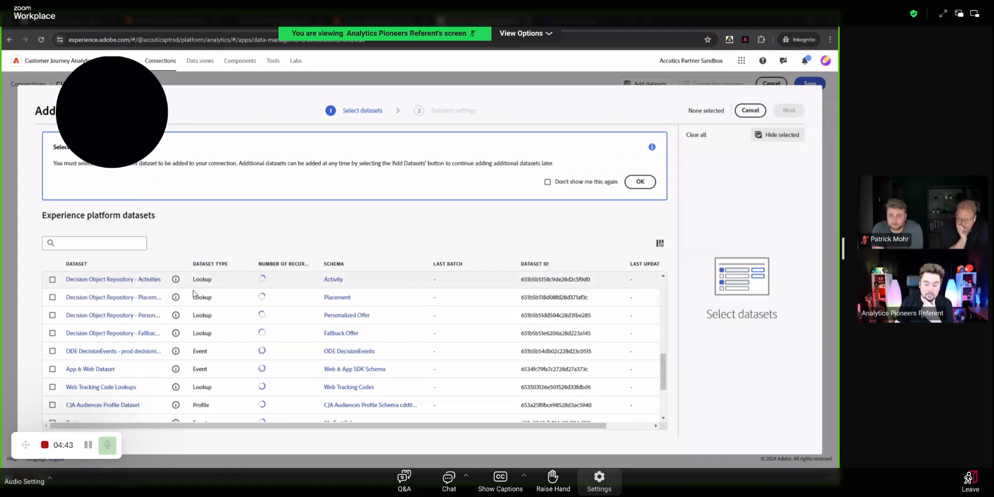
pyautogui.click(52, 369)
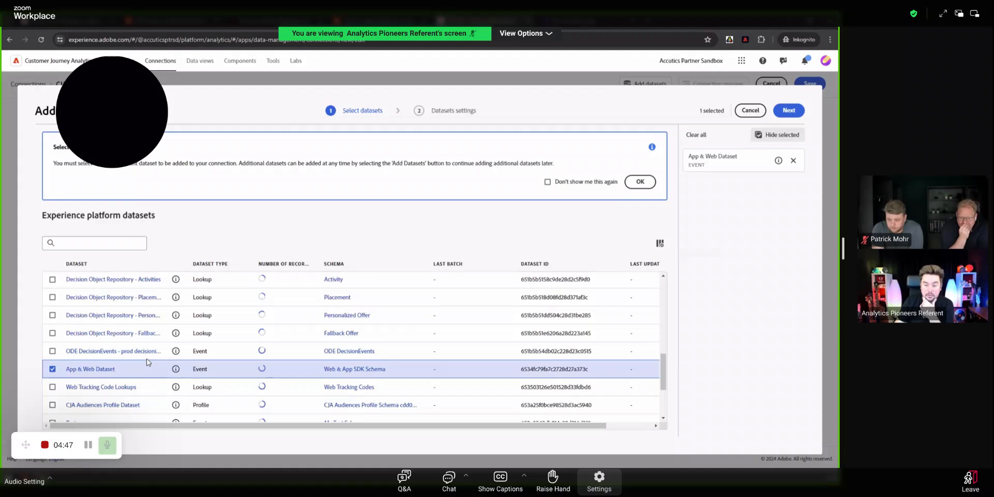
# Select the Journey Inbound profile dataset and the Journeys lookup dataset as well.
pyautogui.scroll(1, 176, 365)
pyautogui.scroll(8, 187, 367)
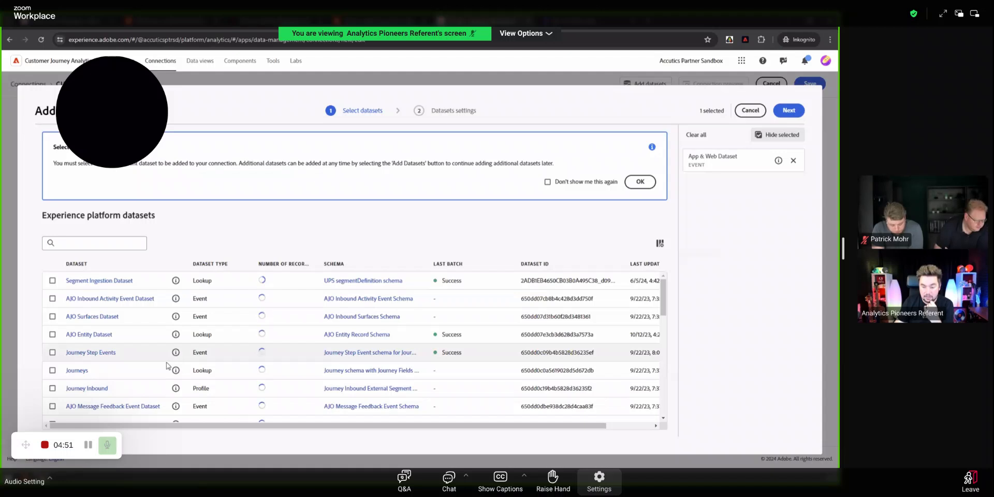
pyautogui.scroll(-1, 161, 366)
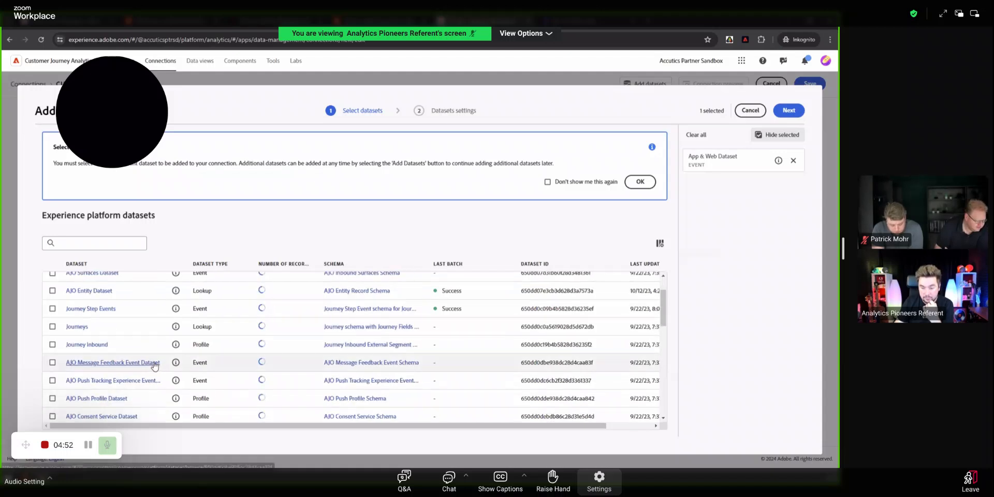
pyautogui.click(52, 345)
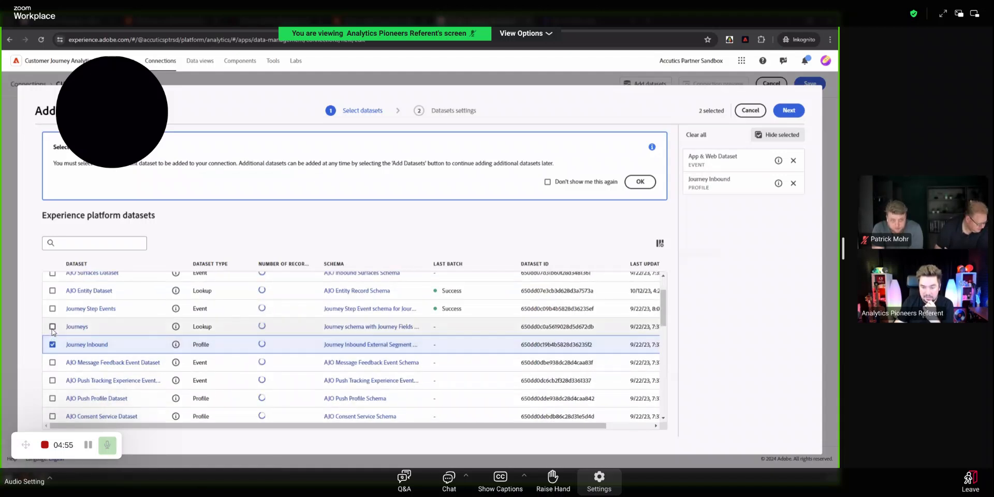
pyautogui.click(52, 326)
# Select the DF Test event dataset too and continue to the dataset settings.
pyautogui.scroll(-3, 171, 345)
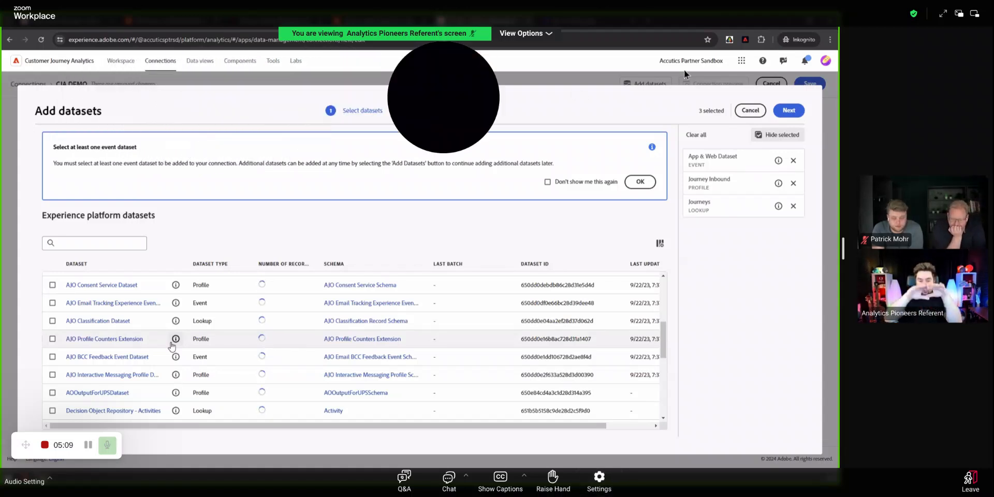
pyautogui.moveTo(440, 83); pyautogui.dragTo(264, 114)
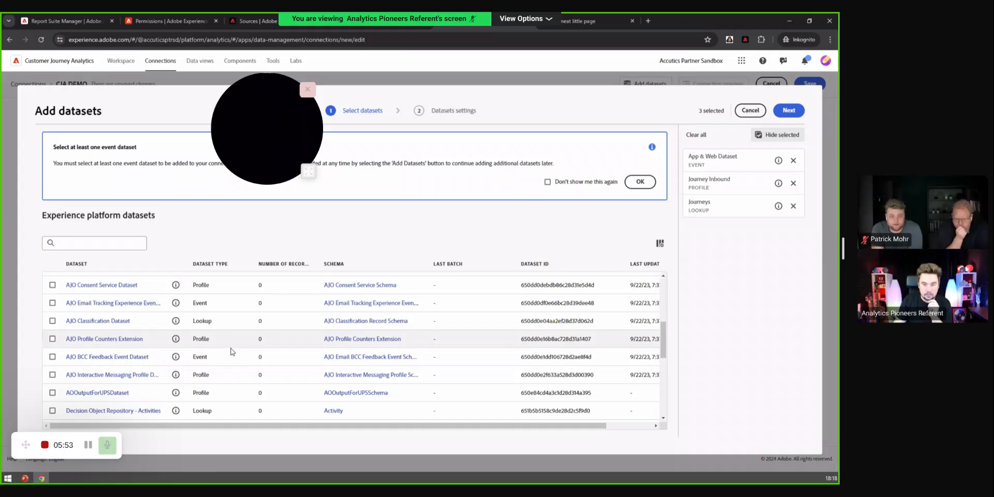
pyautogui.scroll(-5, 230, 351)
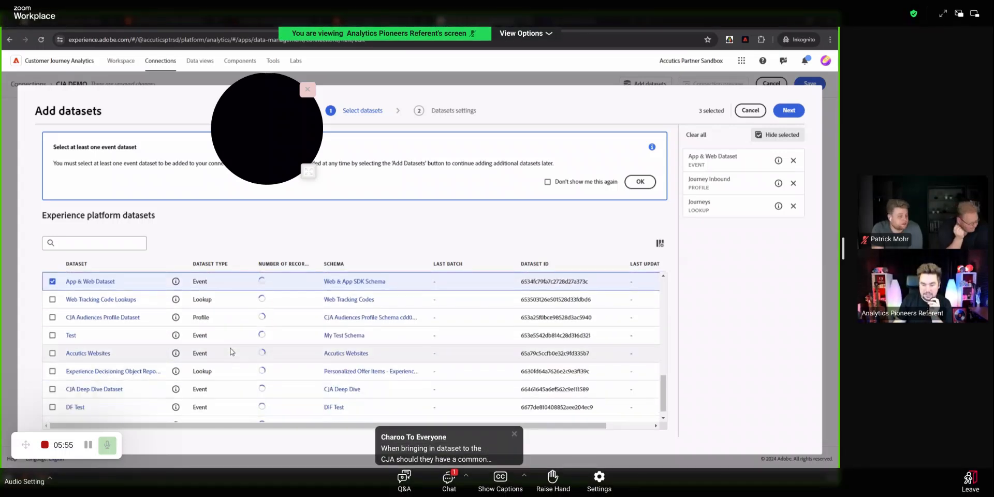
pyautogui.scroll(-1, 226, 355)
pyautogui.click(53, 395)
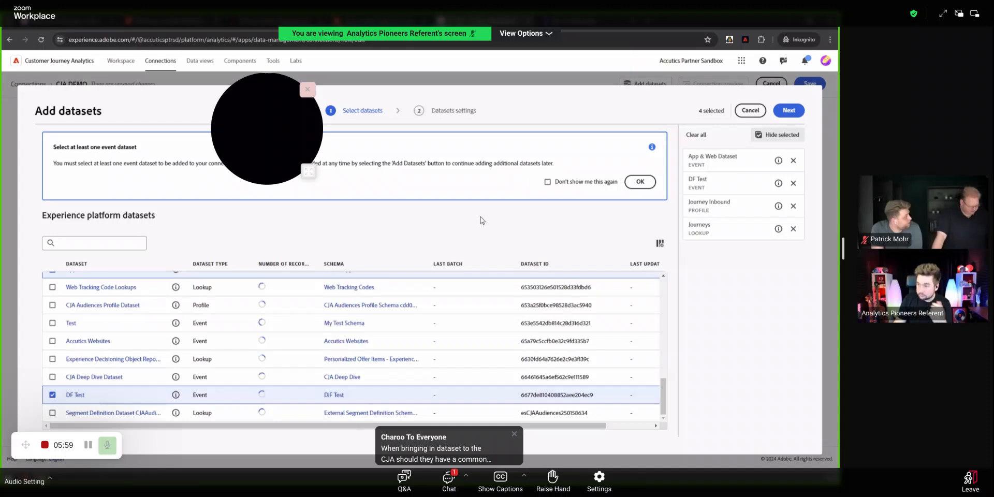
pyautogui.click(781, 118)
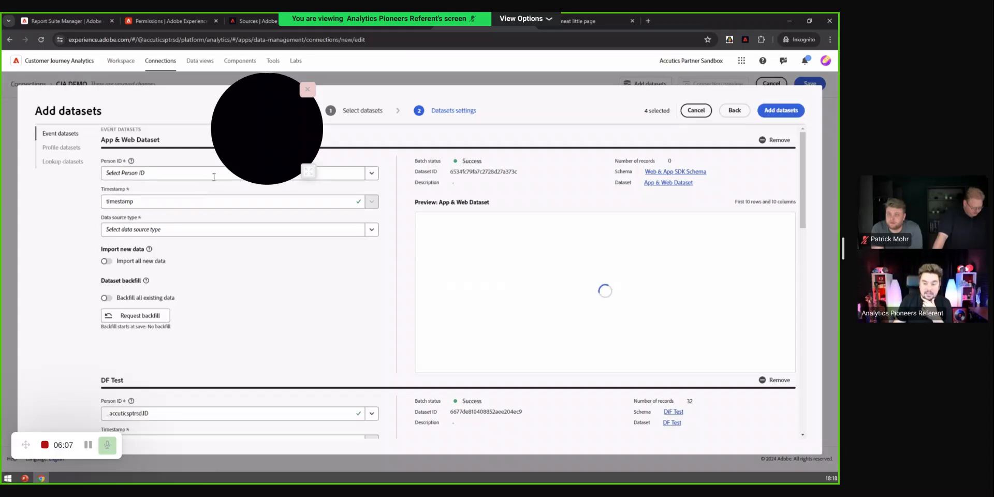
# Set the App & Web Dataset's Person ID to Identity Map and review its Person ID and Timestamp fields.
pyautogui.click(372, 173)
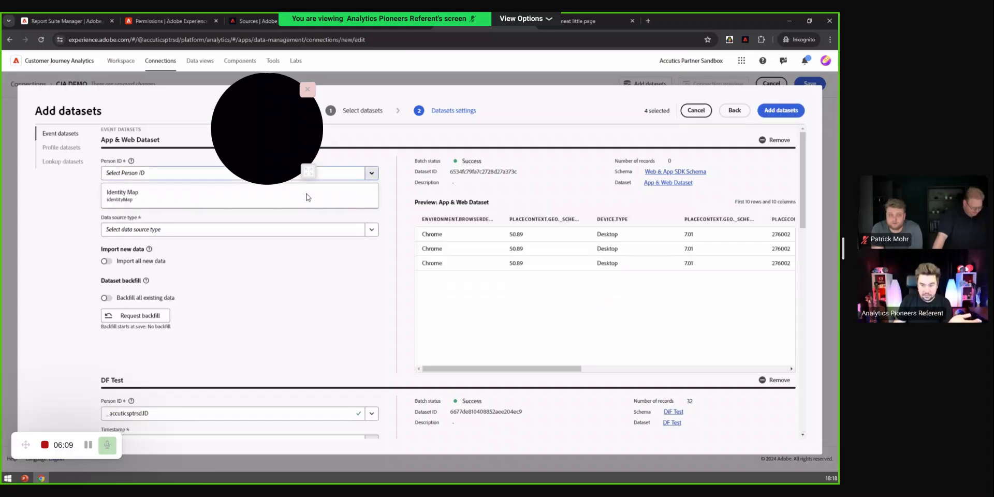
pyautogui.click(274, 198)
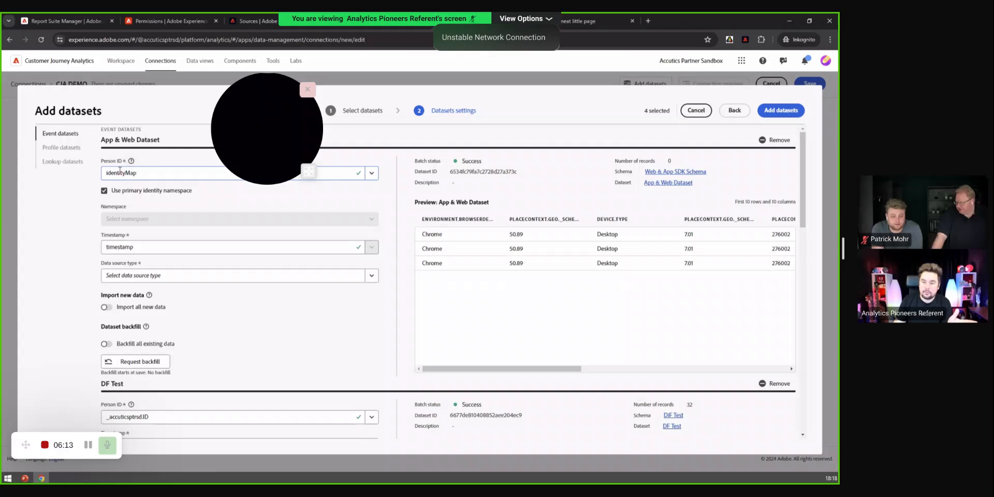
pyautogui.moveTo(101, 161); pyautogui.dragTo(122, 161)
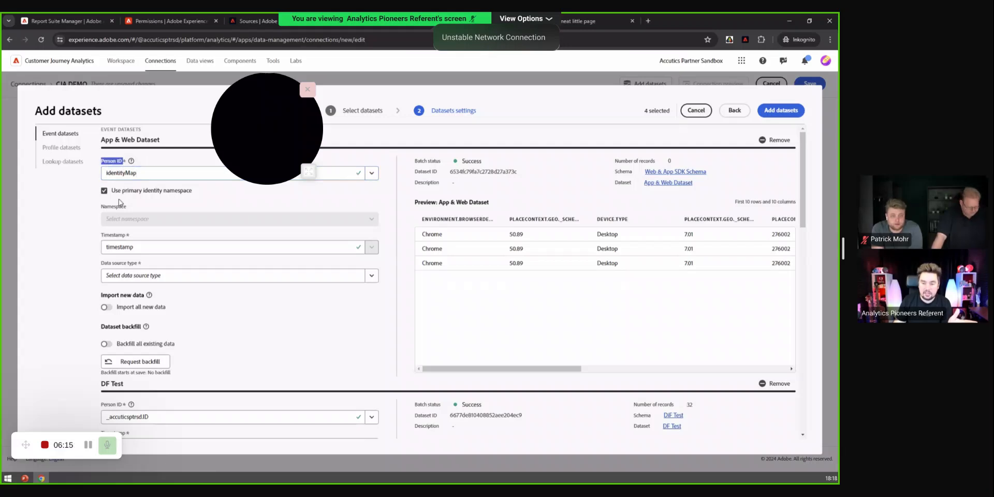
pyautogui.moveTo(102, 236); pyautogui.dragTo(125, 239)
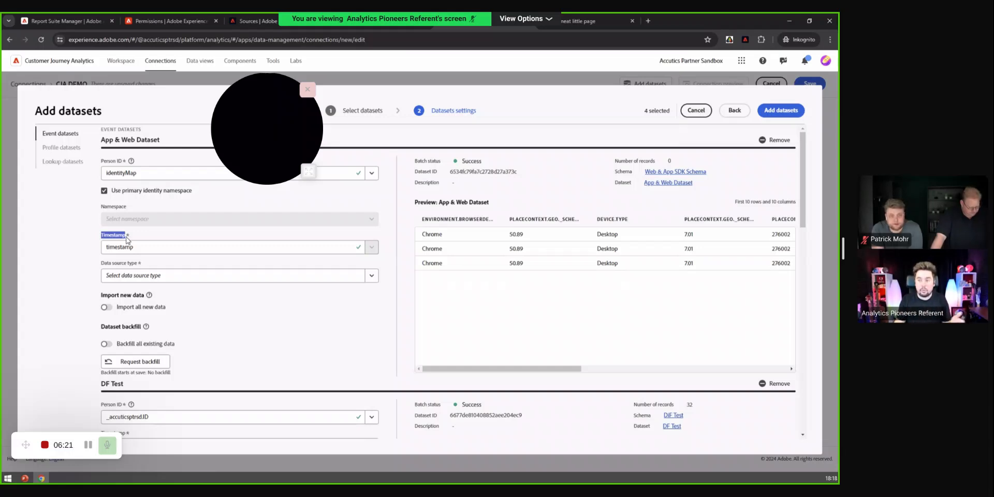
# Examine the DiF Test schema's structure and timestamp field in Adobe Experience Platform, and return to the connection's dataset settings.
pyautogui.click(277, 23)
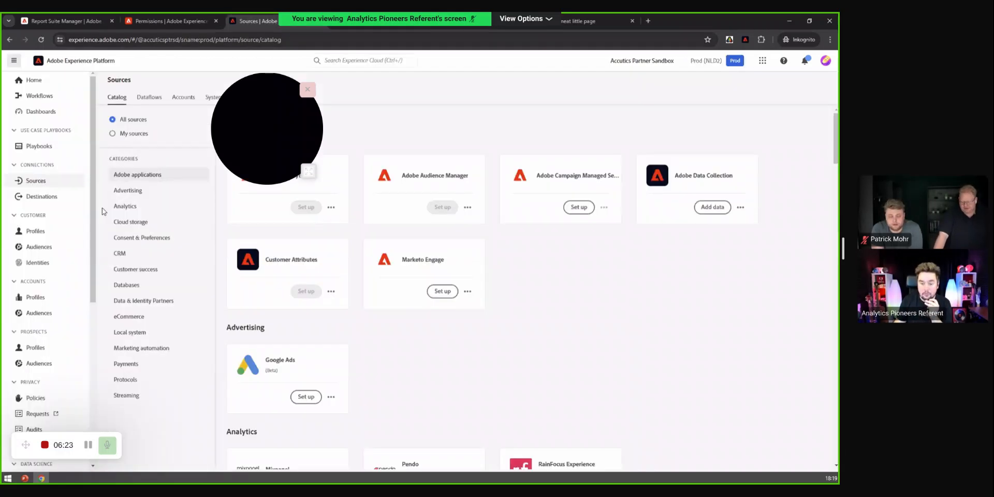
pyautogui.scroll(-3, 50, 411)
pyautogui.scroll(-3, 50, 412)
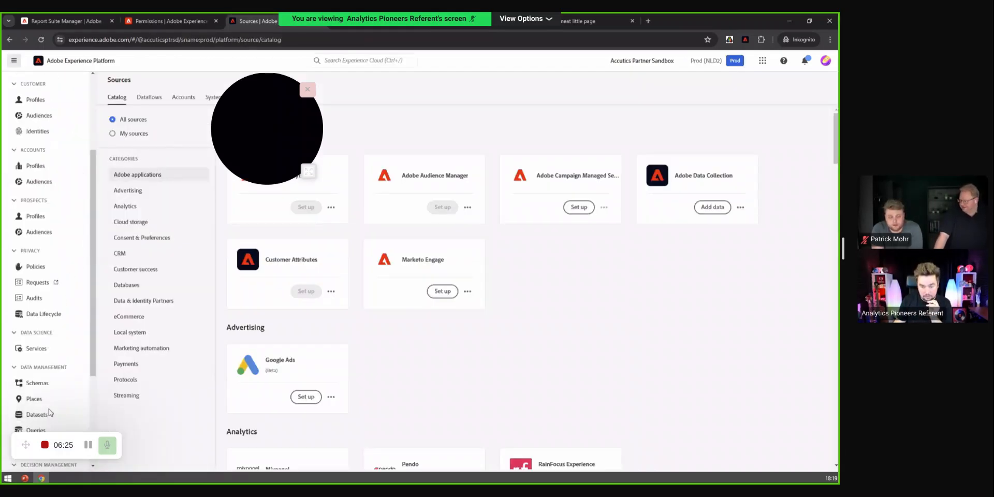
pyautogui.click(37, 295)
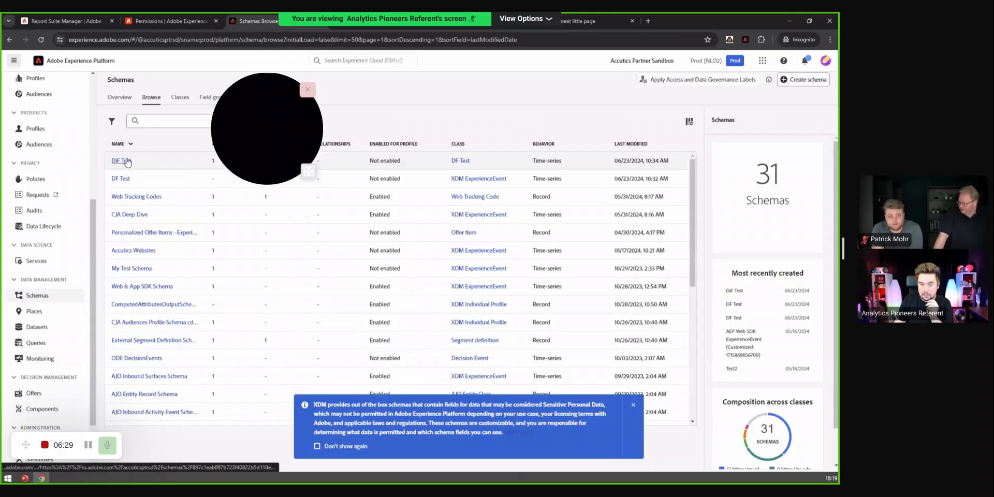
pyautogui.click(125, 161)
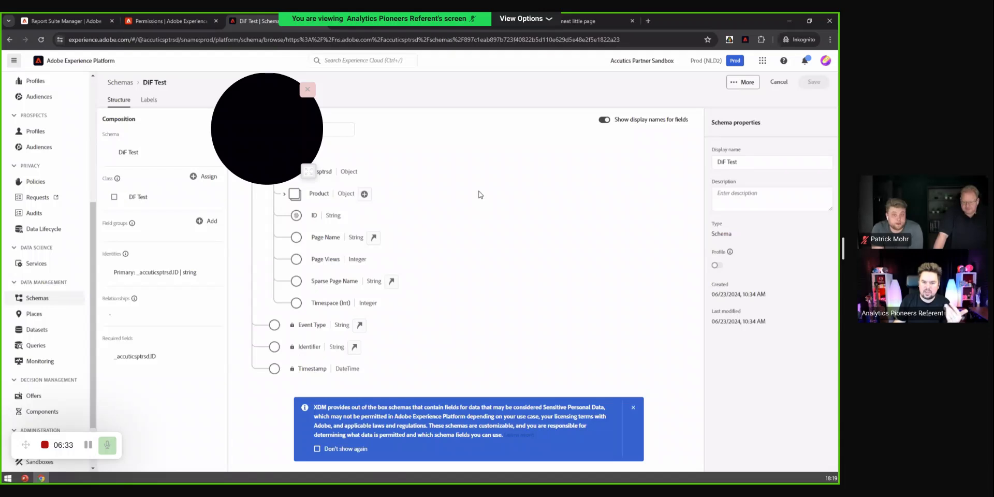
pyautogui.click(473, 23)
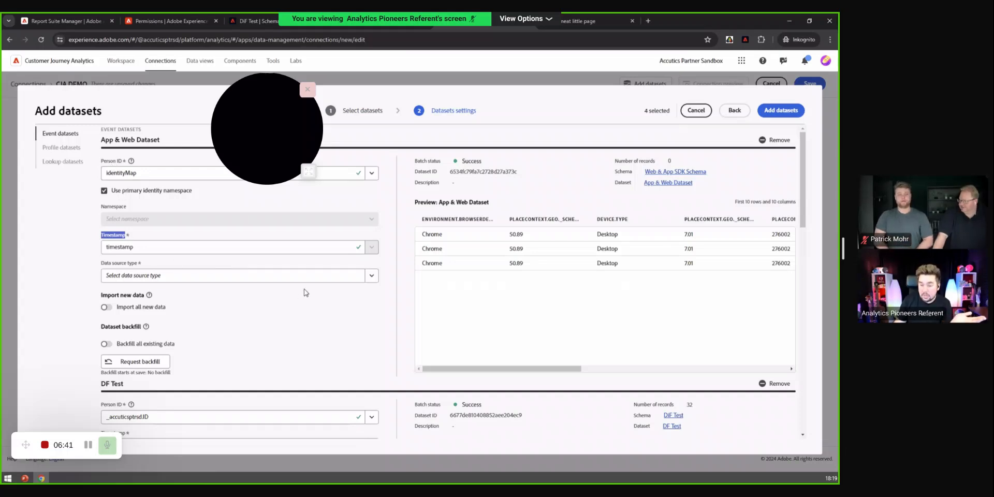
# Set the App & Web Dataset's data source type to Web Data and review the settings of both event datasets.
pyautogui.click(376, 277)
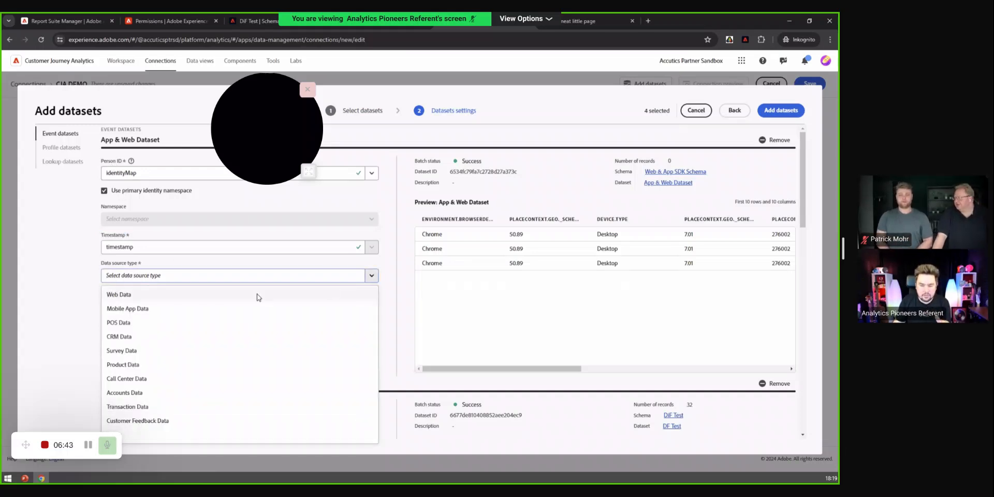
pyautogui.click(132, 295)
pyautogui.scroll(-2, 269, 305)
pyautogui.scroll(-5, 272, 304)
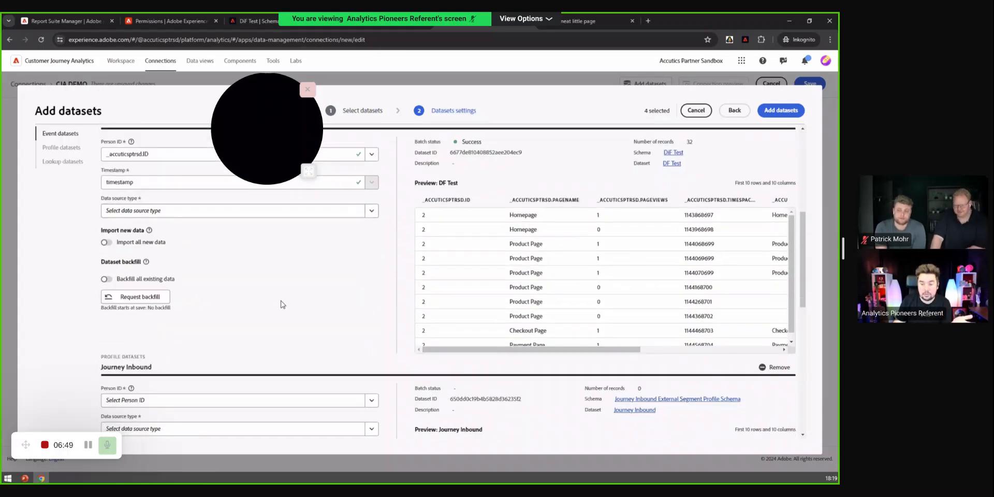
pyautogui.scroll(-2, 280, 305)
pyautogui.scroll(3, 283, 305)
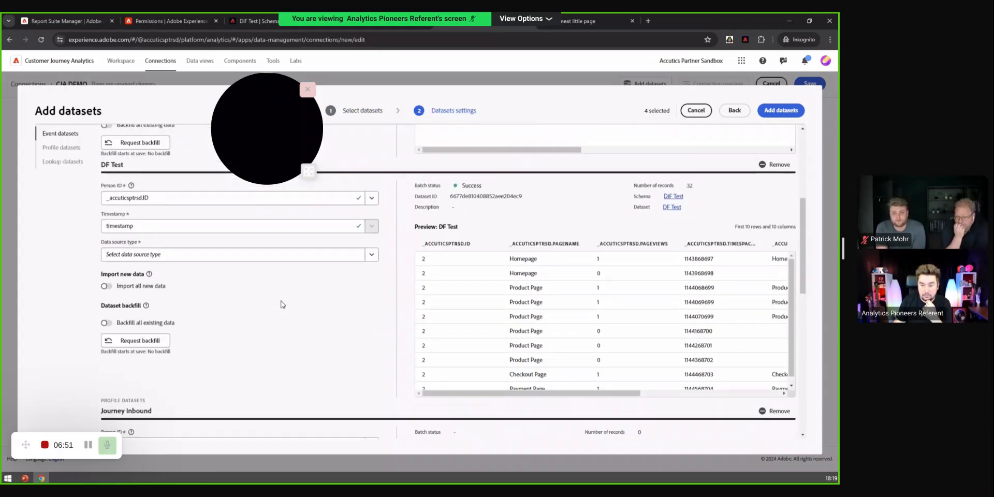
pyautogui.scroll(2, 279, 303)
pyautogui.scroll(1, 278, 299)
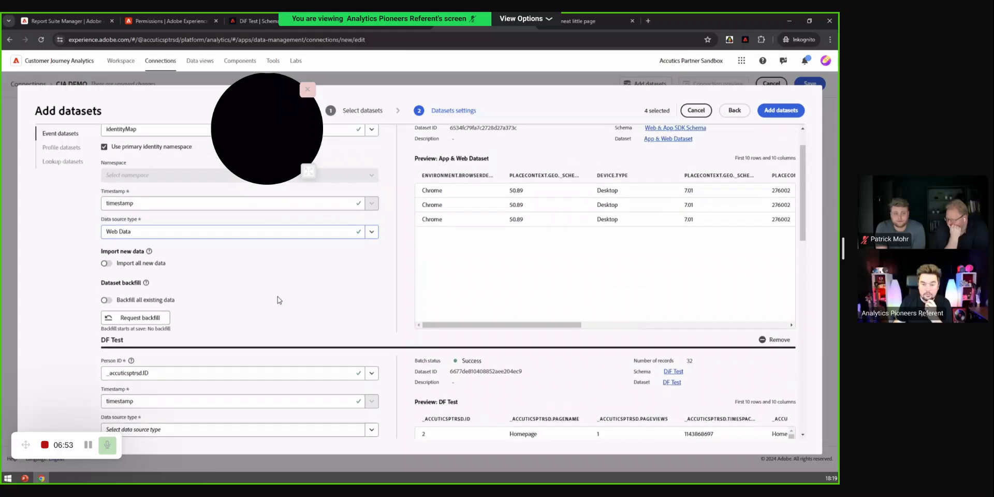
pyautogui.scroll(1, 279, 300)
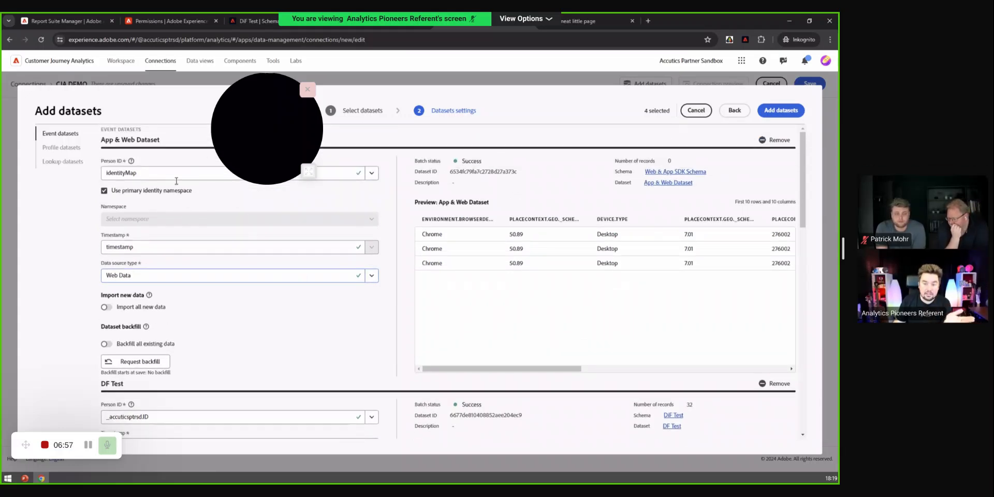
pyautogui.moveTo(105, 130); pyautogui.dragTo(132, 130)
pyautogui.click(171, 144)
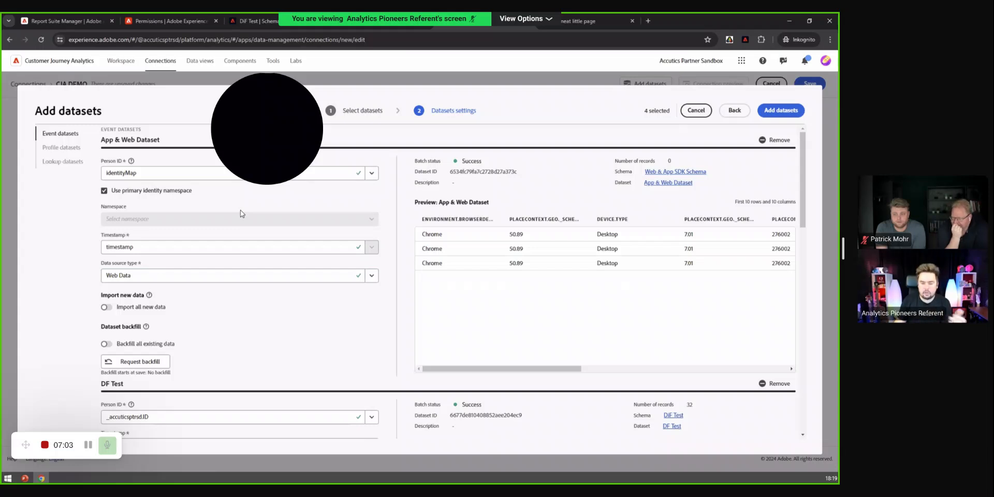
# Set the Journeys lookup dataset's key to _experience.journeyOrchestration.stepEvents.name and its matching key to segmentList.segmentID.
pyautogui.scroll(-5, 248, 223)
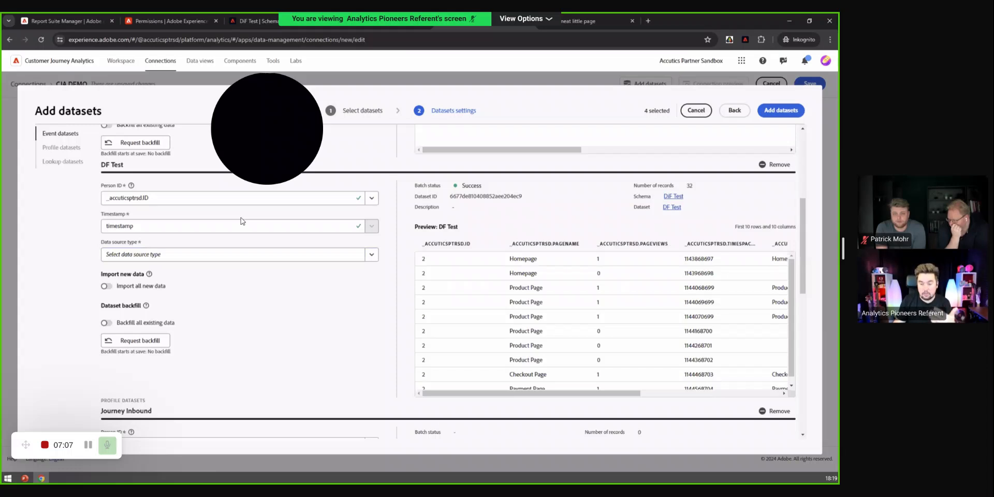
pyautogui.scroll(-5, 241, 221)
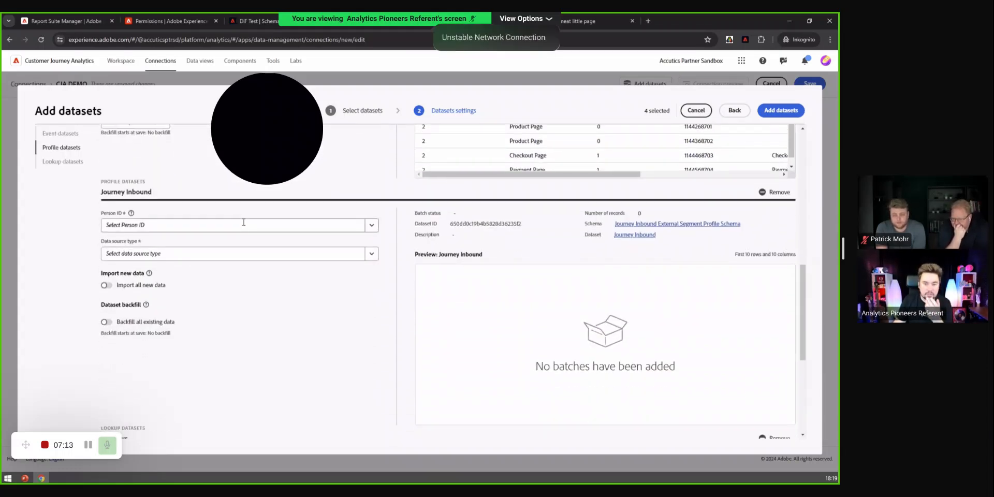
pyautogui.scroll(-2, 243, 222)
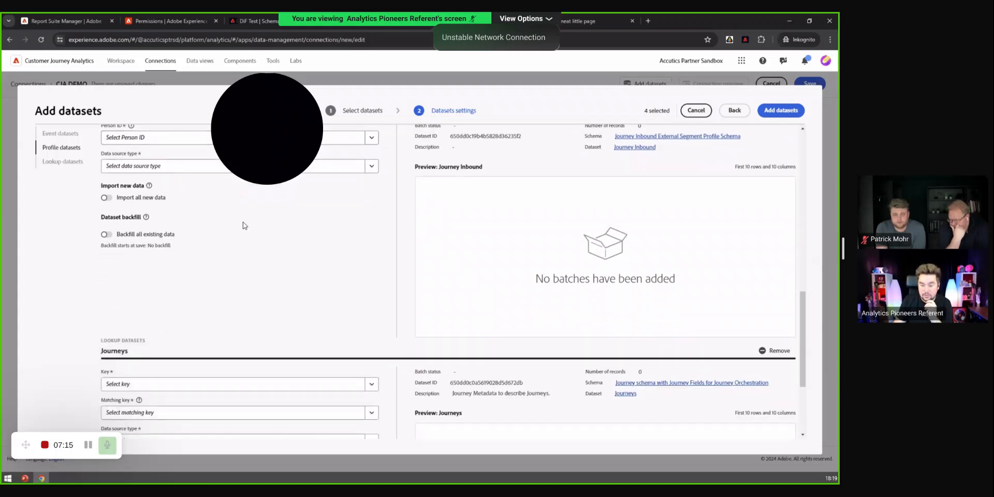
pyautogui.scroll(-3, 243, 221)
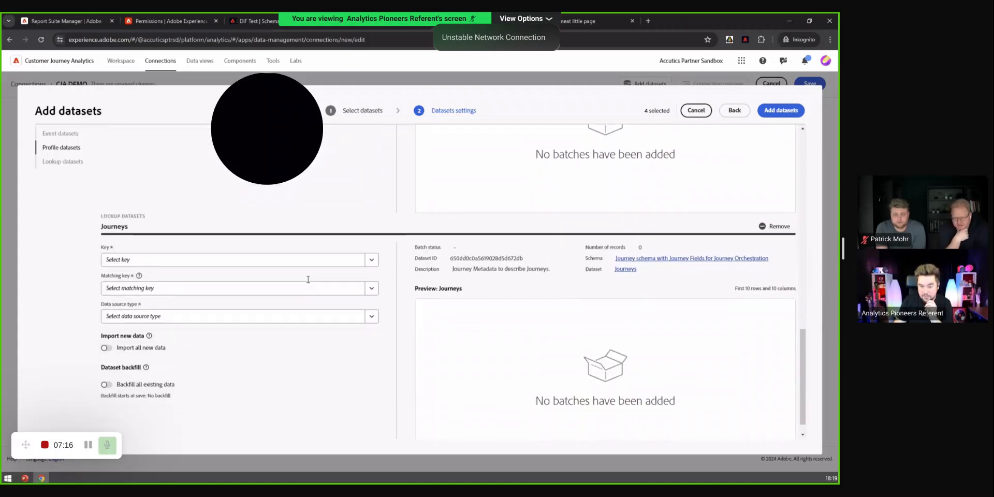
pyautogui.click(370, 253)
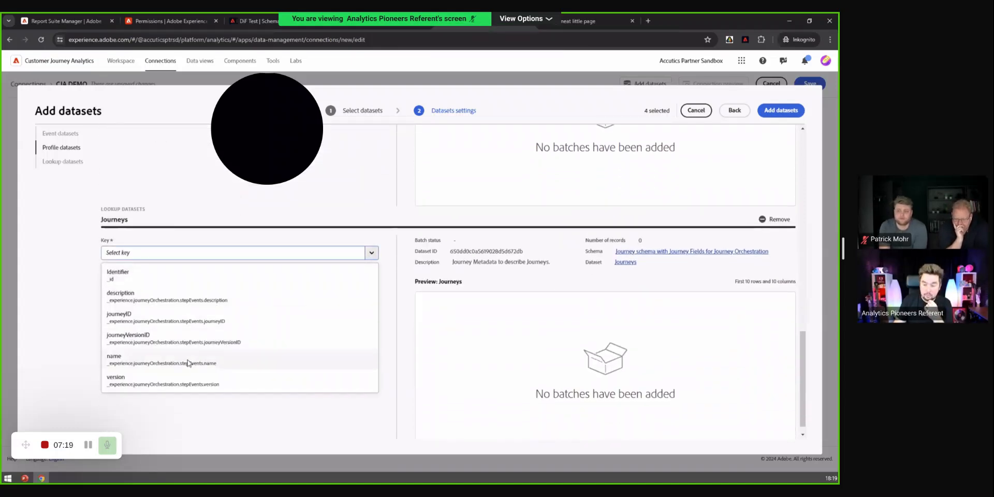
pyautogui.click(183, 362)
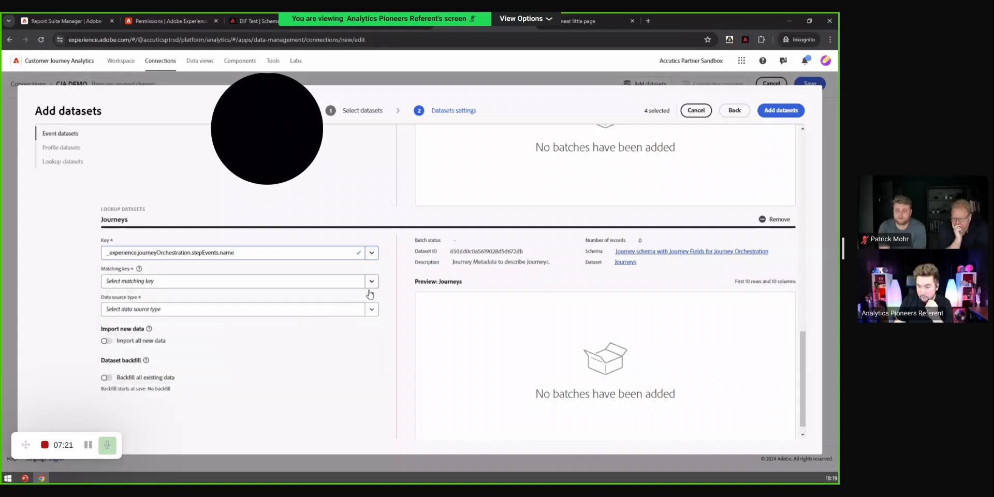
pyautogui.click(370, 288)
pyautogui.click(172, 212)
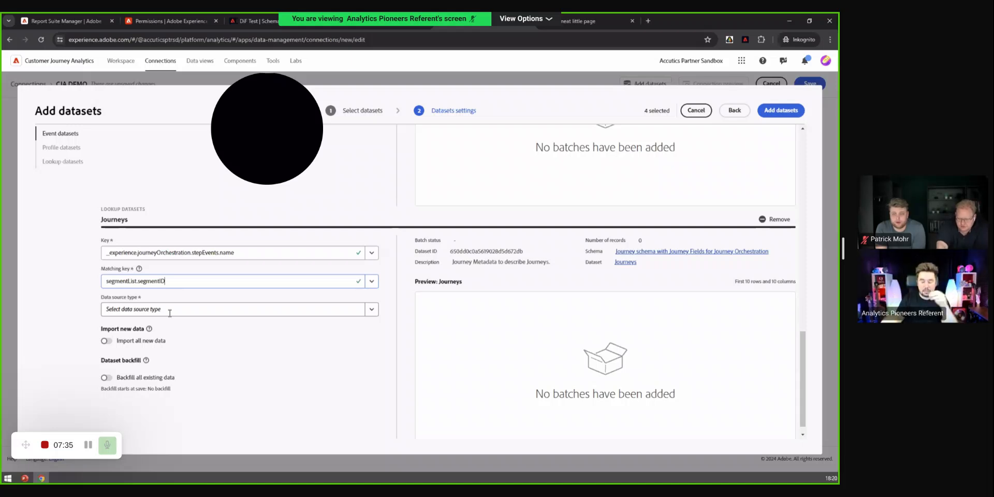
# Set the Journey Inbound profile dataset's Person ID to Identity Map and its data source type to Web Data.
pyautogui.scroll(3, 171, 312)
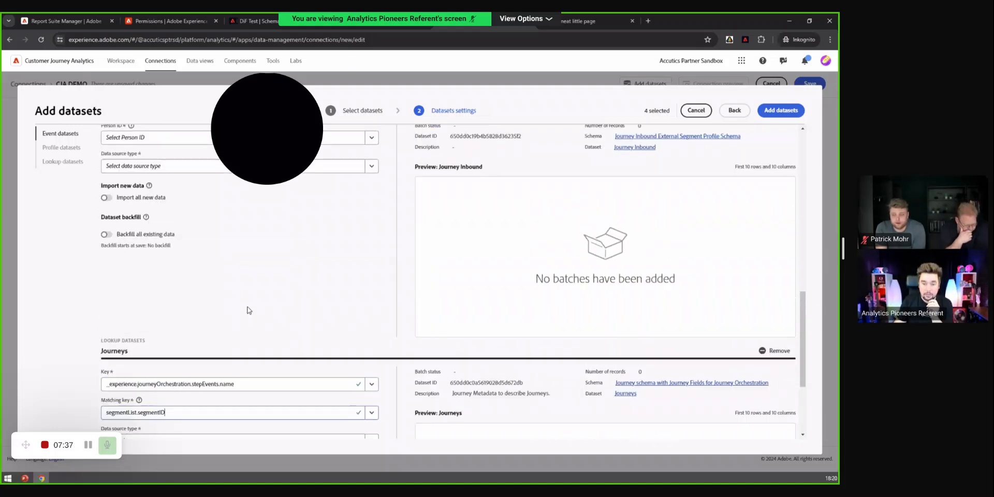
pyautogui.scroll(1, 251, 320)
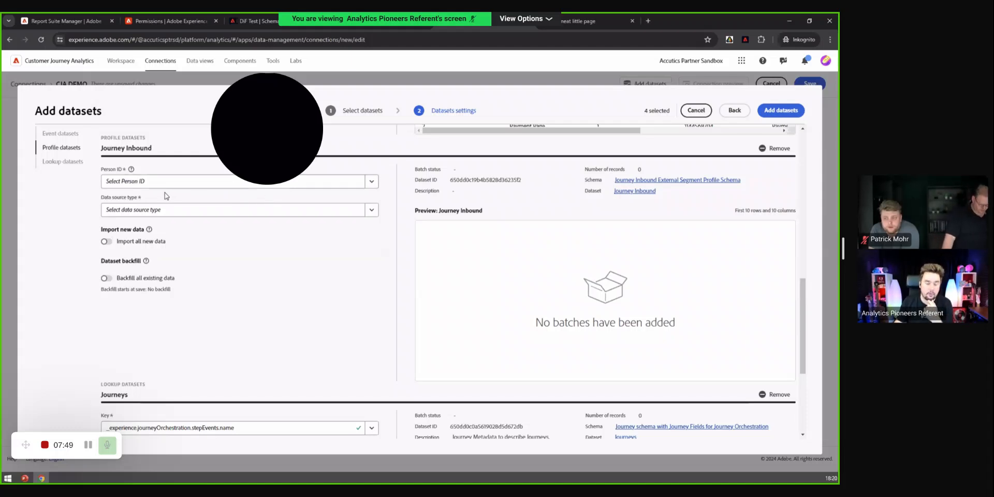
pyautogui.click(338, 184)
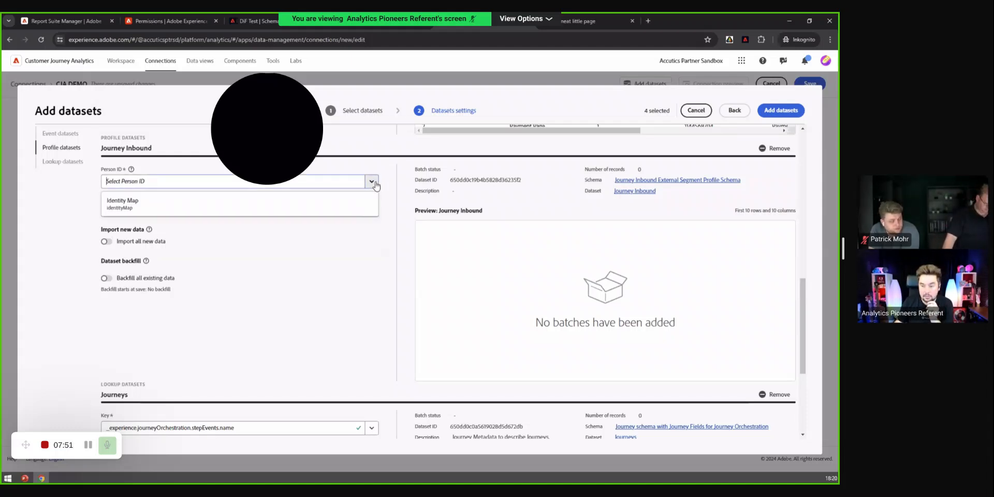
pyautogui.click(325, 206)
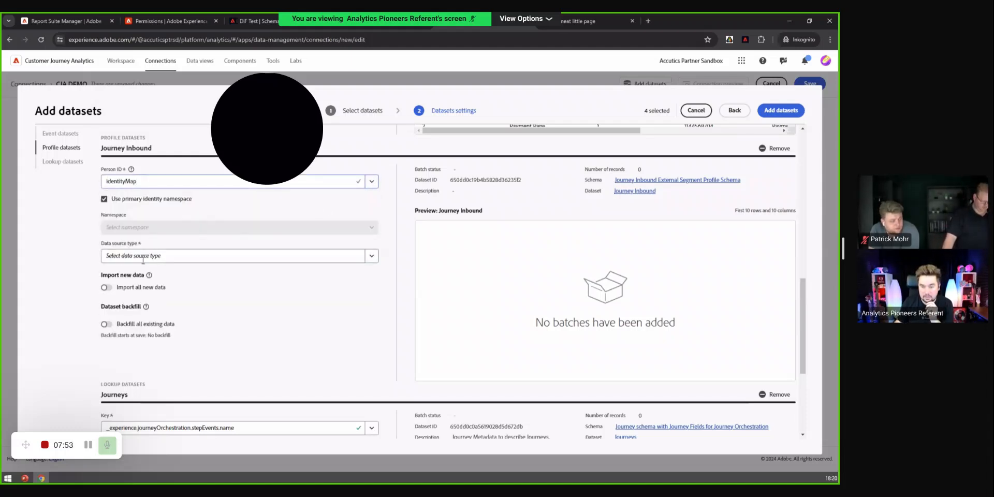
pyautogui.click(371, 262)
pyautogui.click(328, 268)
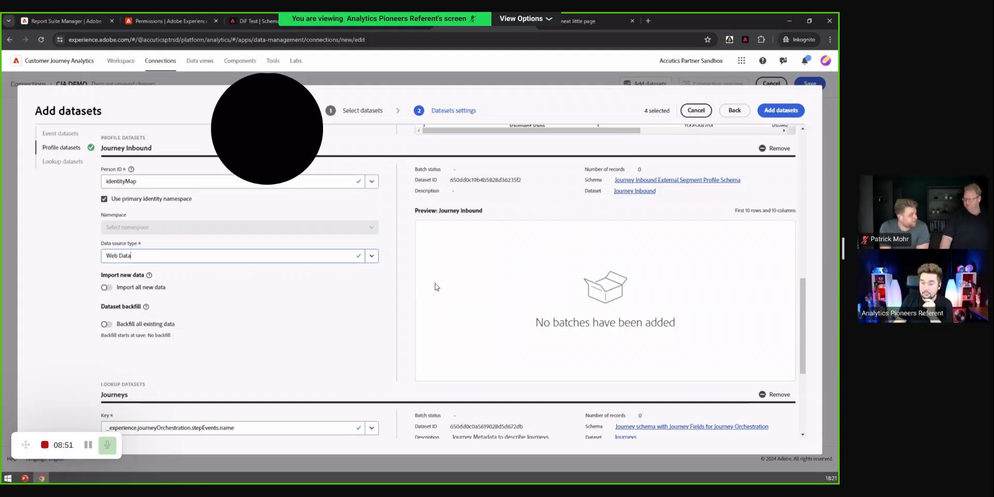
# Review the import and backfill options of the event datasets, and cancel adding the datasets.
pyautogui.scroll(10, 444, 287)
pyautogui.scroll(2, 423, 298)
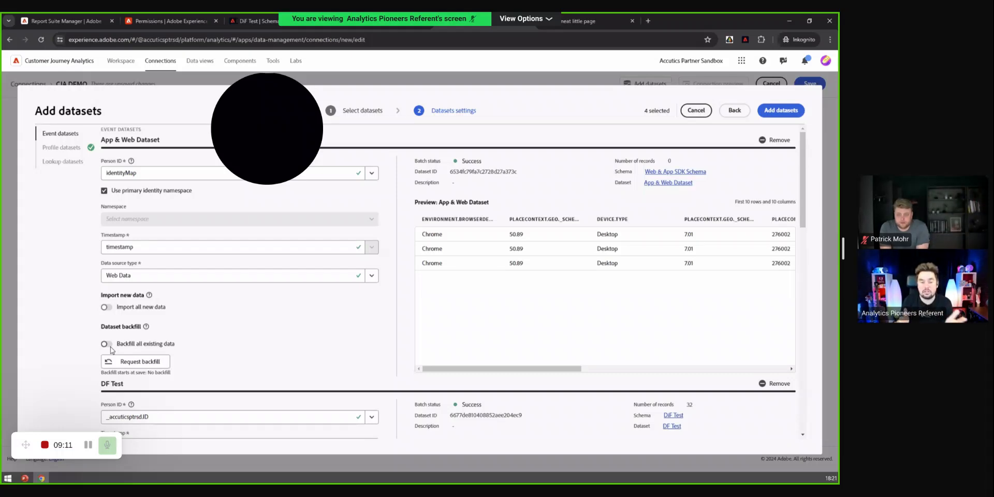
pyautogui.scroll(-4, 114, 346)
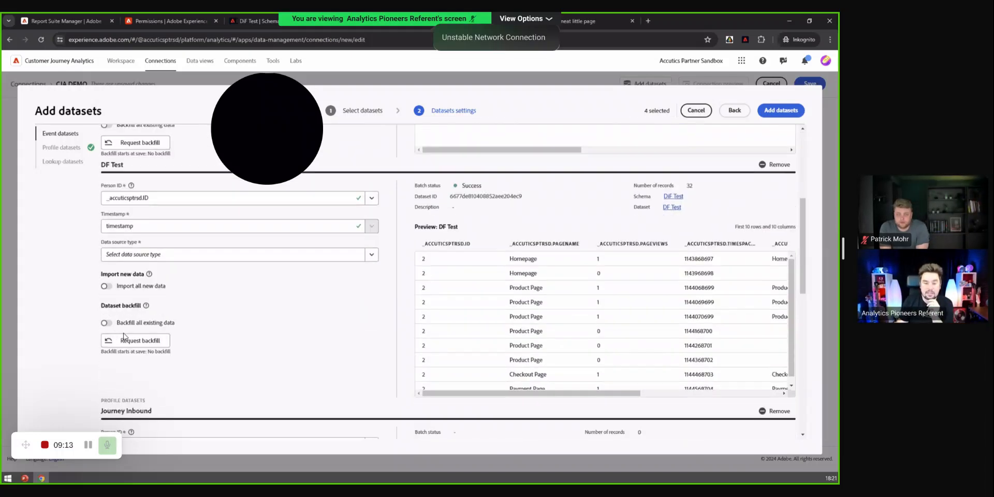
pyautogui.scroll(4, 187, 340)
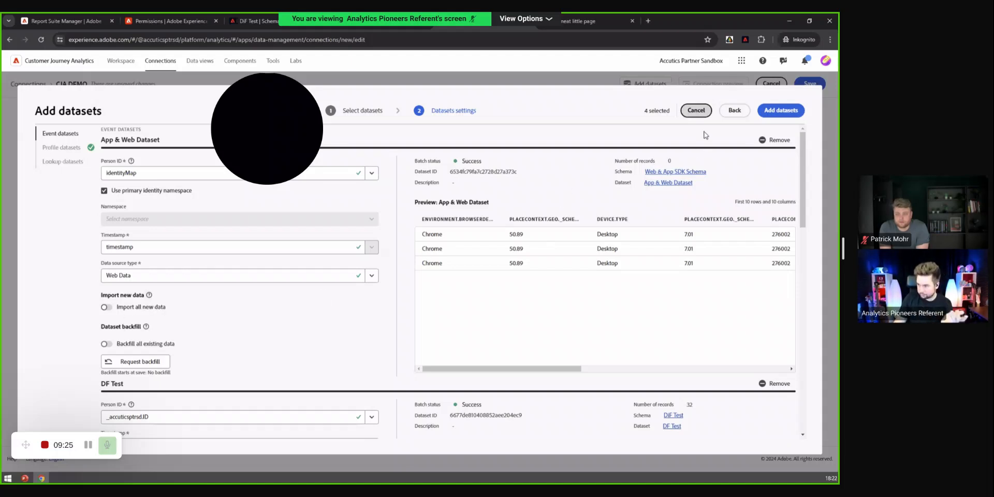
pyautogui.click(704, 112)
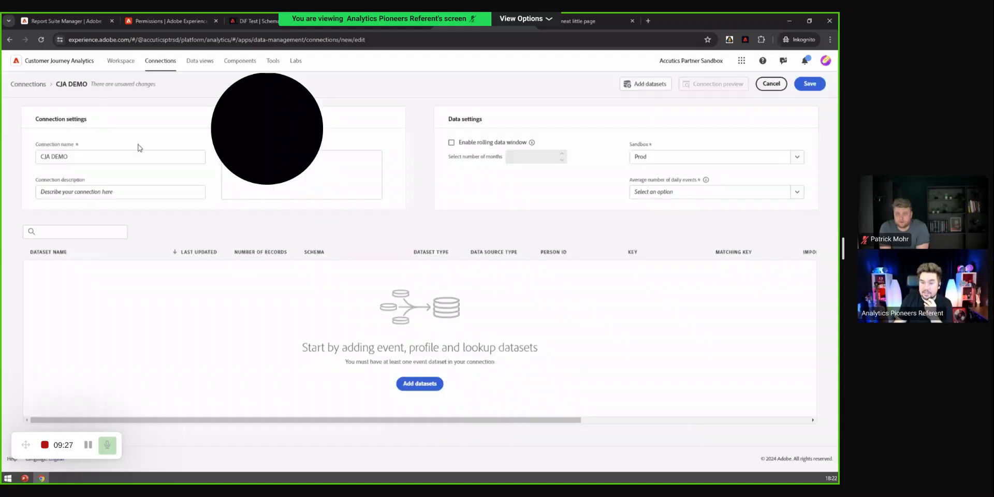
# Open the DF Test data view's configuration from the list of data views.
pyautogui.click(202, 66)
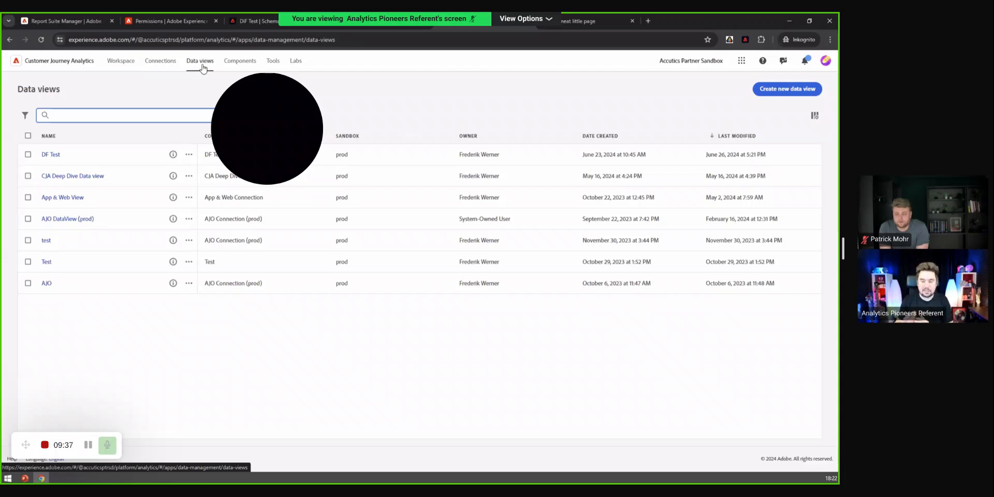
pyautogui.click(55, 155)
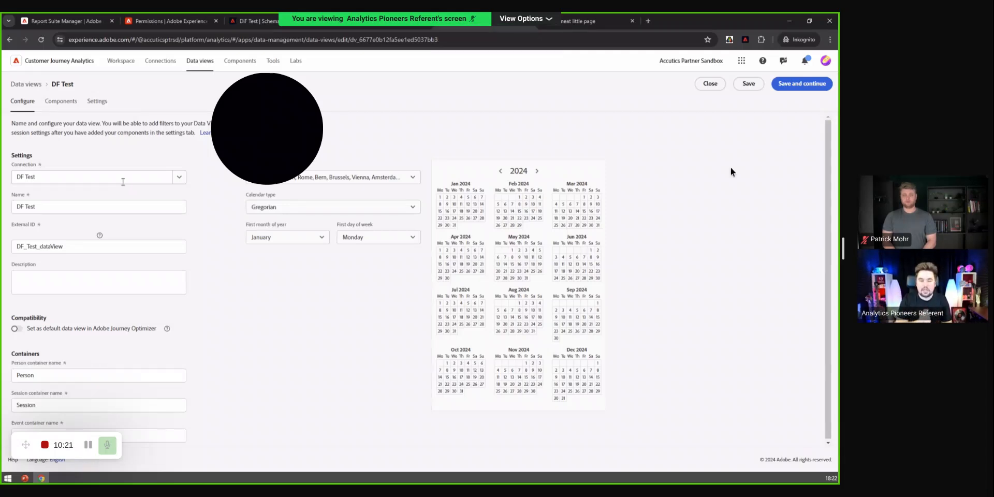
# Send the message "Saying Hi." to Everyone in the Zoom webinar chat and close the chat.
pyautogui.moveTo(804, 261)
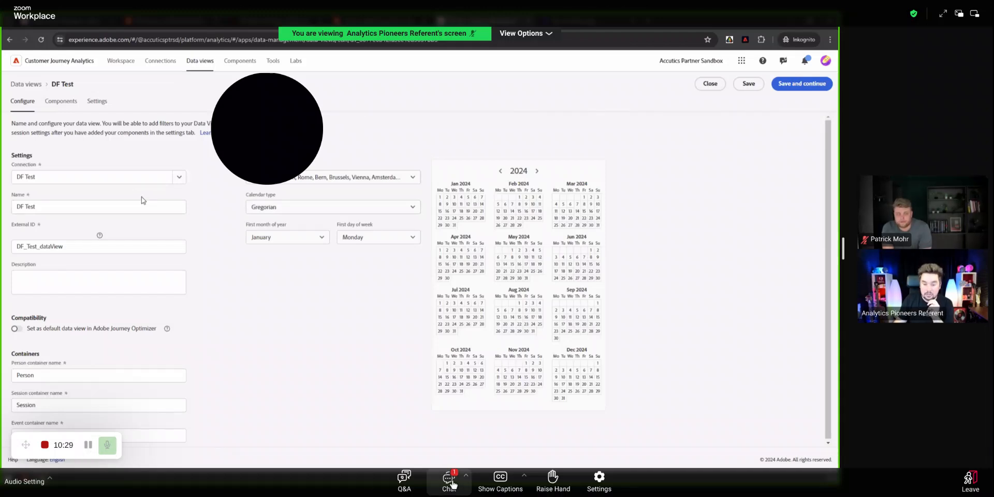
pyautogui.click(449, 479)
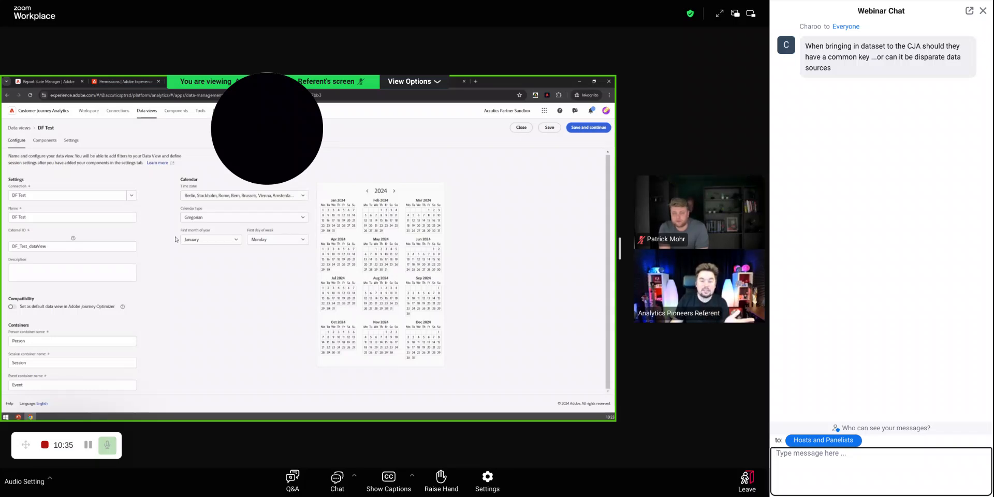
pyautogui.click(828, 440)
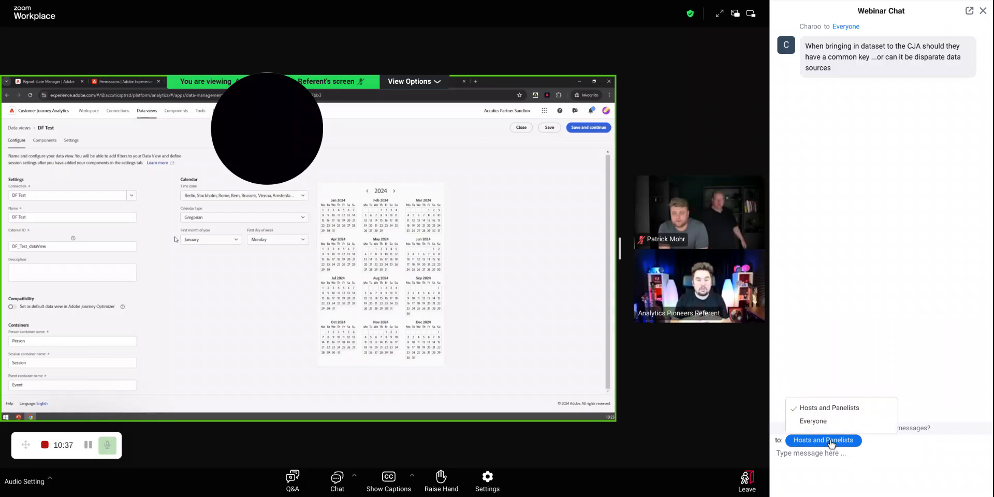
pyautogui.click(813, 421)
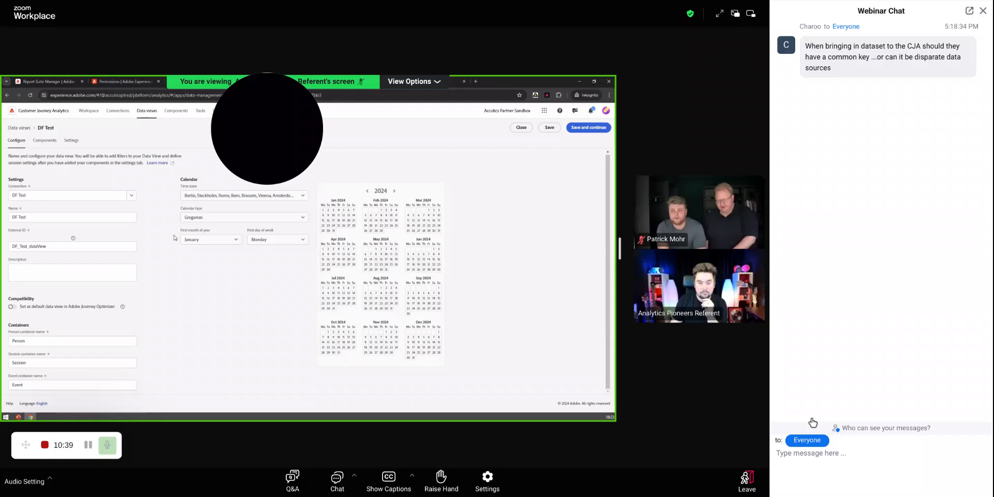
pyautogui.click(800, 456)
pyautogui.write('Saying H')
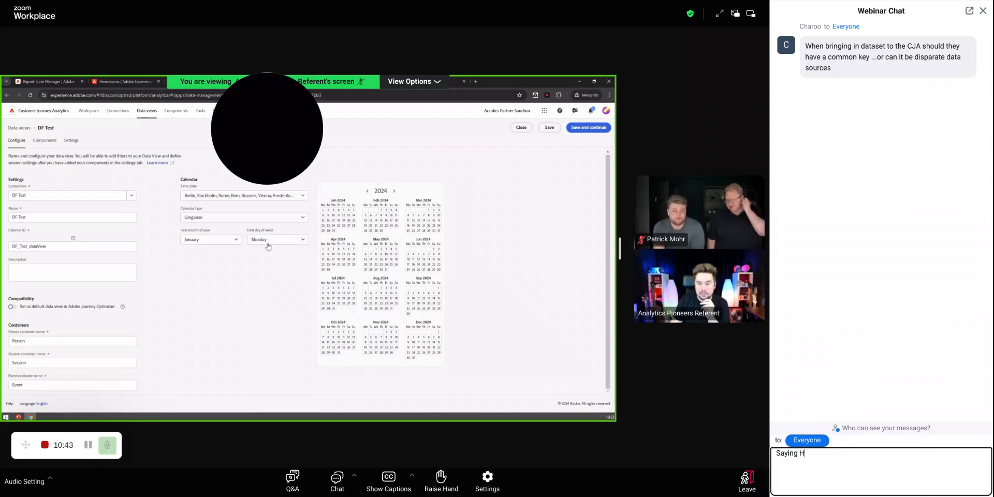
pyautogui.write('i.')
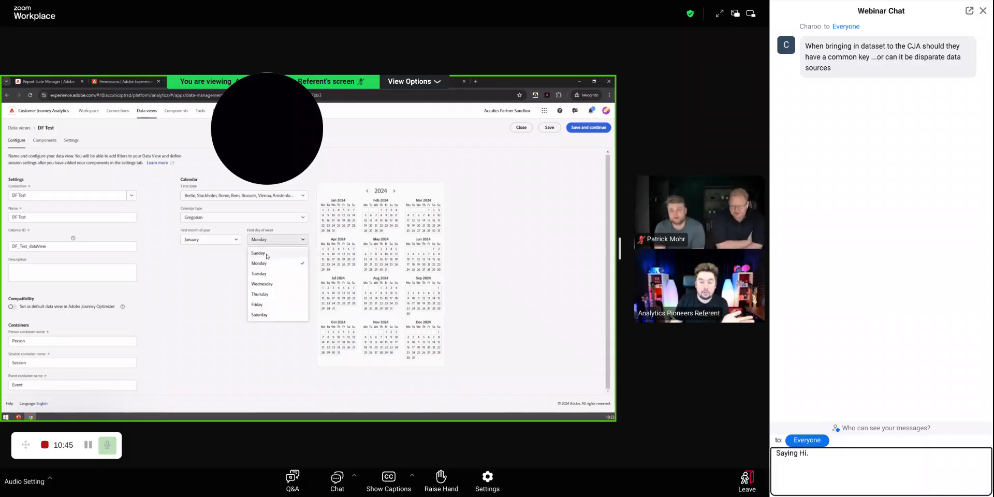
pyautogui.press('Return')
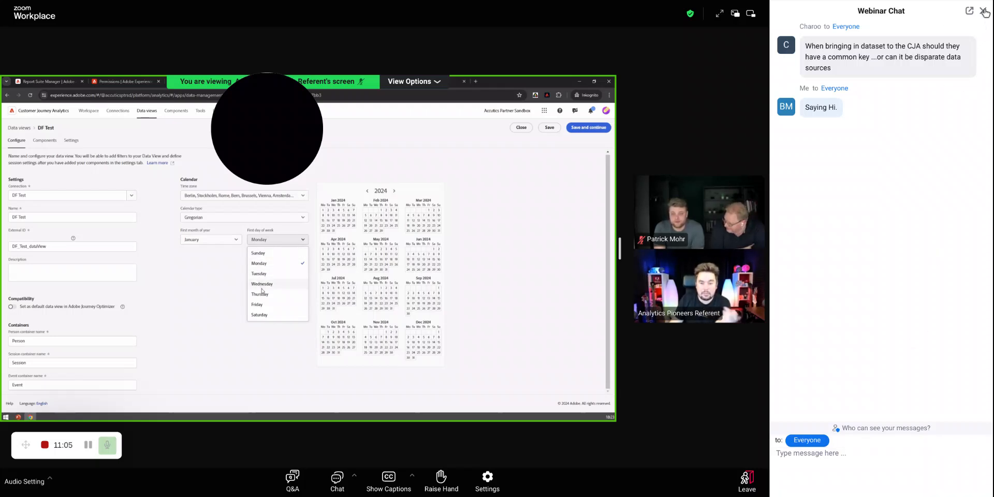
pyautogui.click(984, 12)
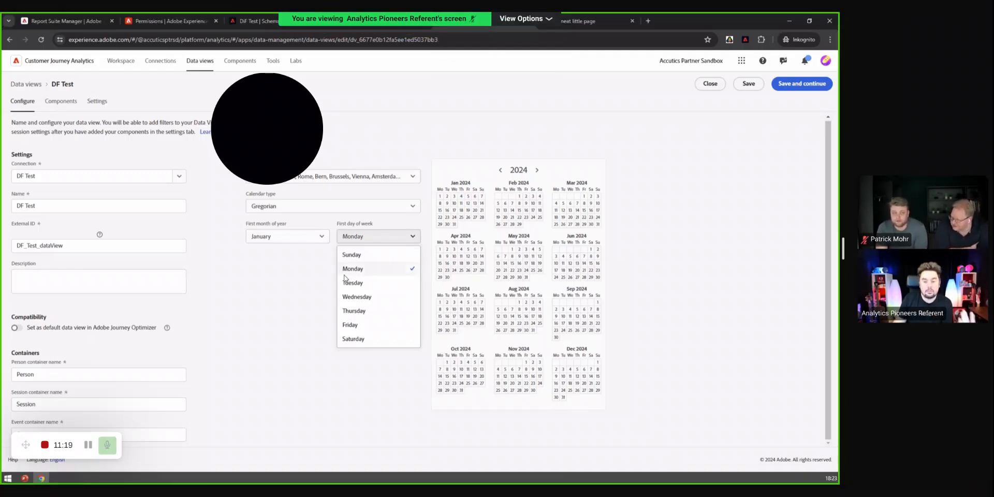
# Look through the first month of year options in the DF Test data view's calendar settings without changing them.
pyautogui.click(298, 261)
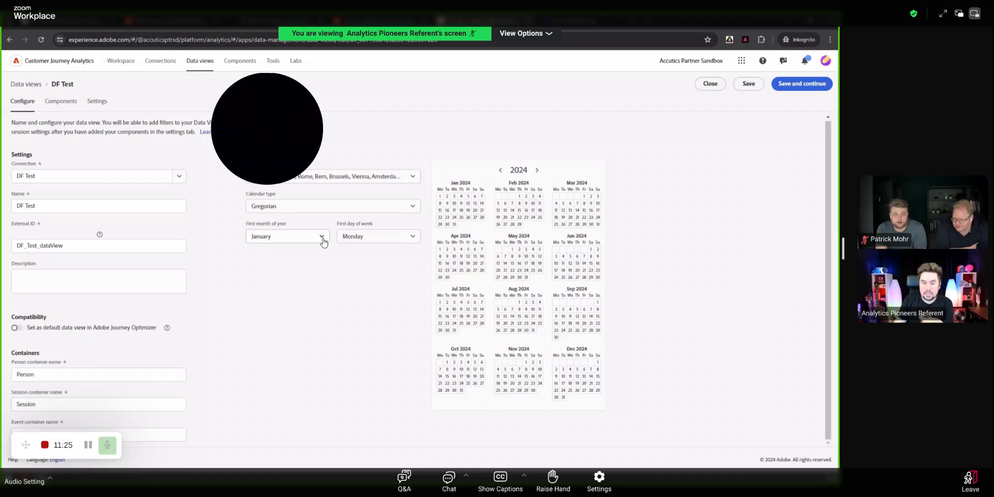
pyautogui.click(323, 241)
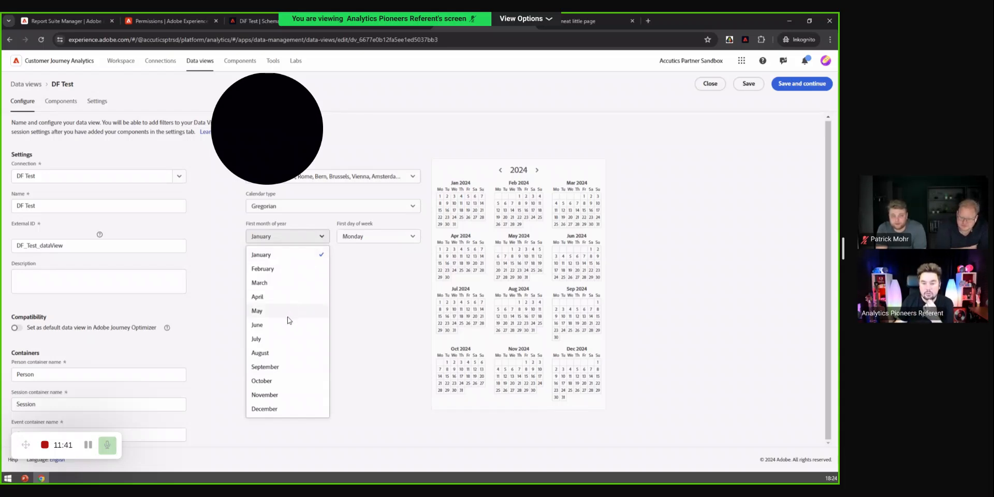
pyautogui.click(360, 308)
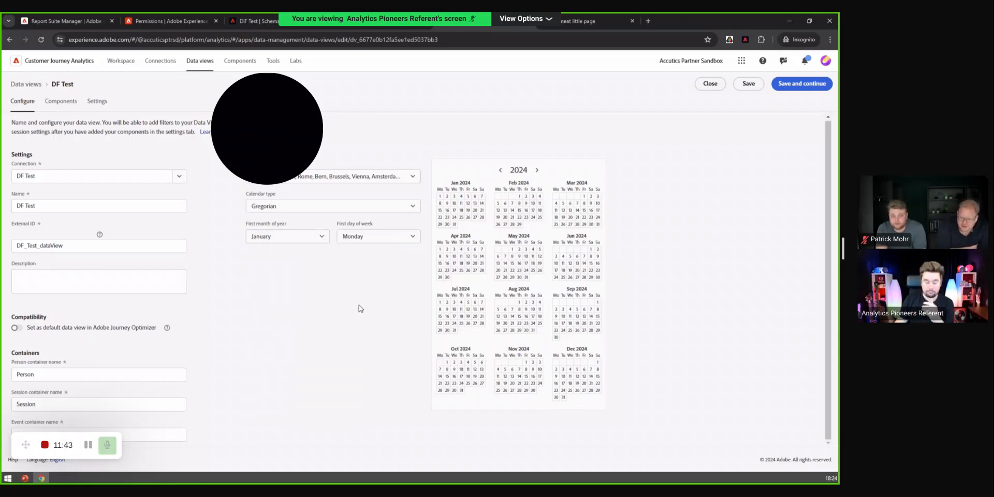
# Look through the calendar type options of the DF Test data view, keeping Gregorian selected.
pyautogui.click(297, 211)
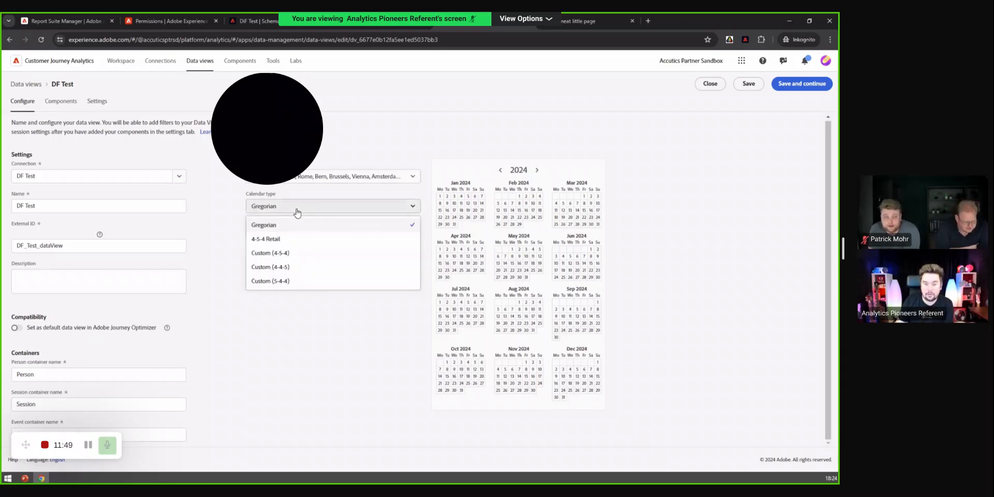
pyautogui.click(297, 211)
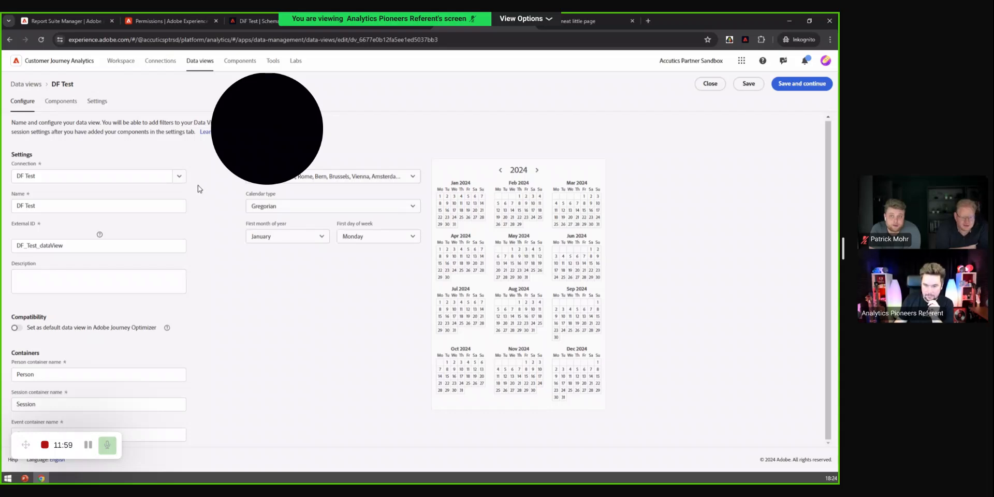
# Add the Page Views field from the _accuticsptrsd folder of the event datasets as a dimension and show its component settings.
pyautogui.click(66, 107)
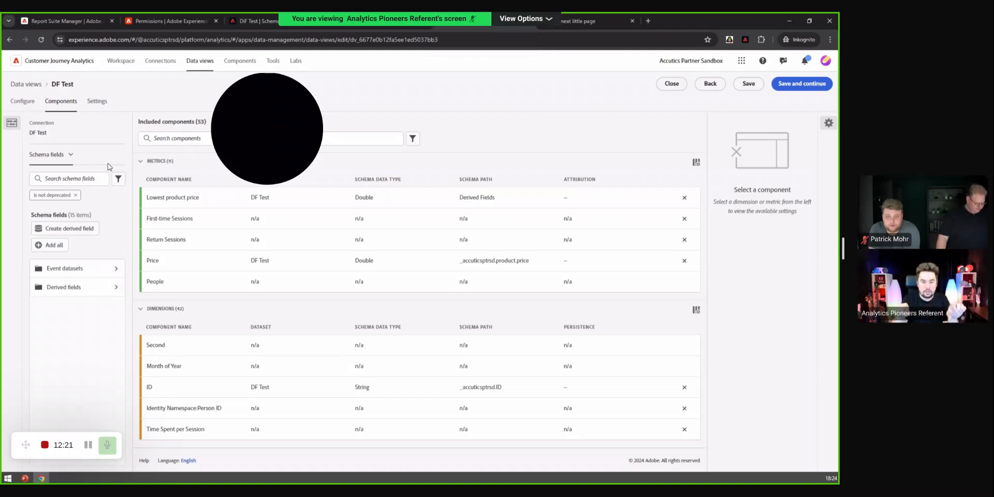
pyautogui.click(111, 277)
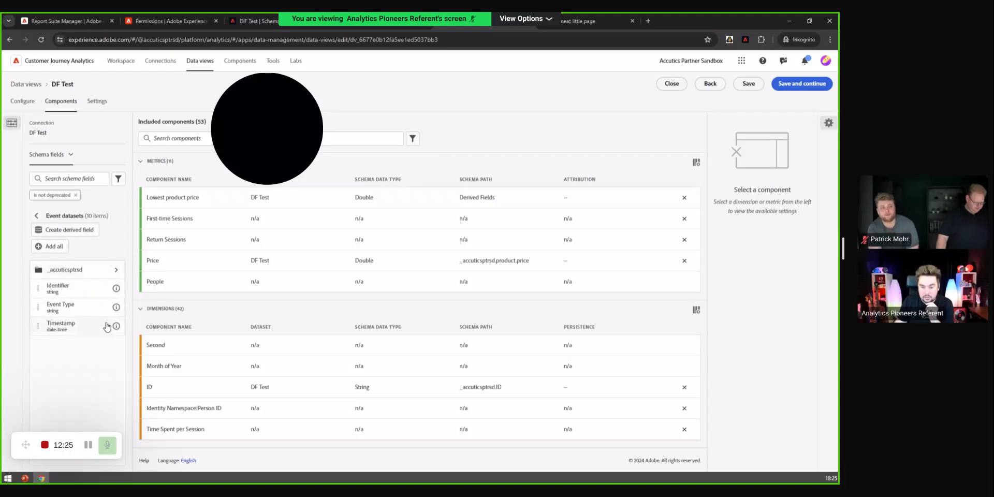
pyautogui.click(104, 271)
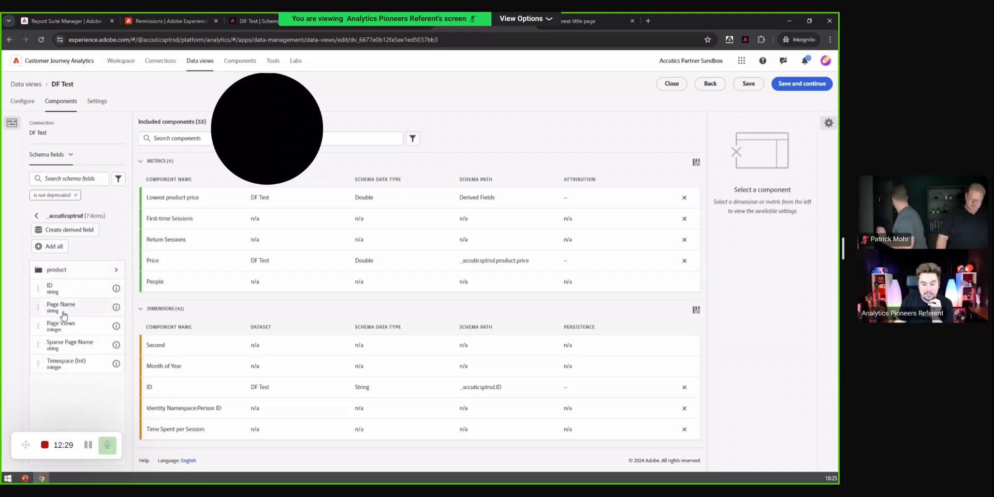
pyautogui.moveTo(65, 330); pyautogui.dragTo(208, 259)
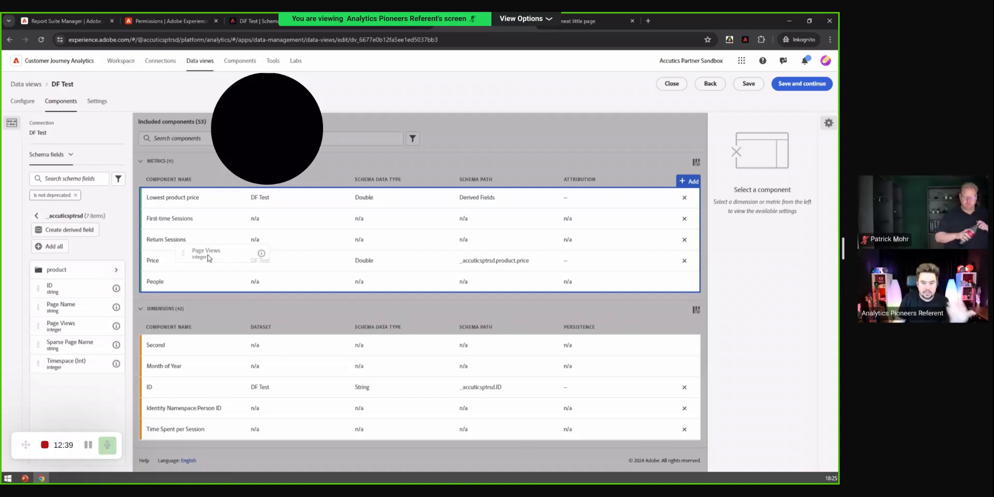
pyautogui.moveTo(209, 257); pyautogui.dragTo(216, 376)
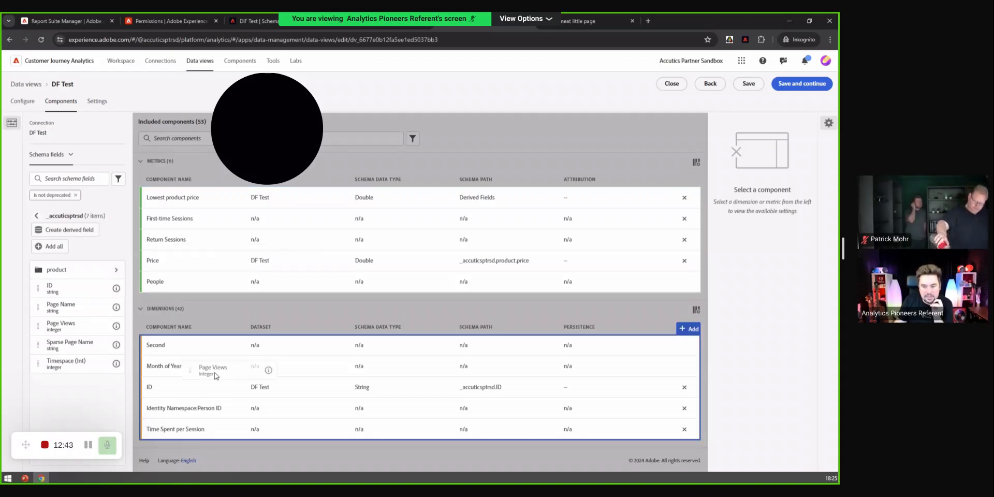
pyautogui.moveTo(216, 376); pyautogui.dragTo(214, 377)
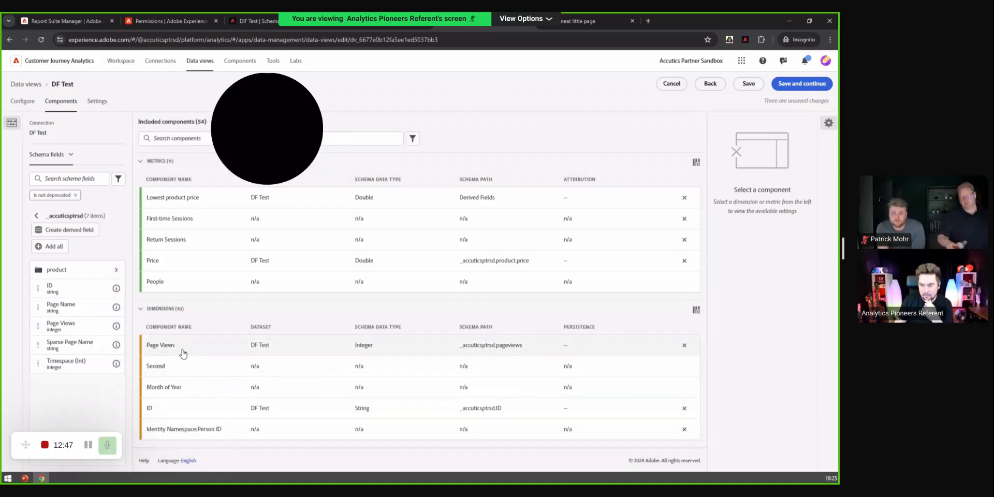
pyautogui.click(181, 350)
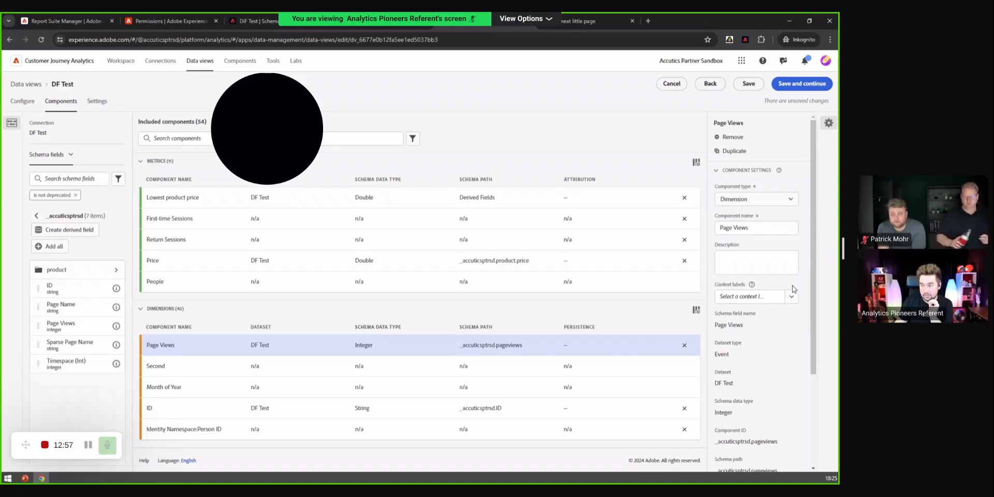
# Try an include/exclude rule of Is greater than 100 on the Page Views dimension, and switch the rule off again.
pyautogui.scroll(-3, 795, 286)
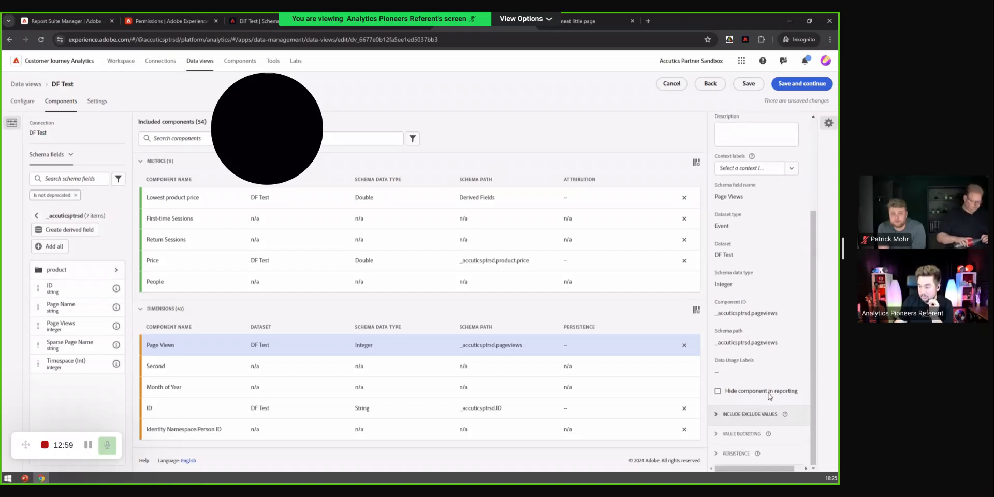
pyautogui.click(760, 416)
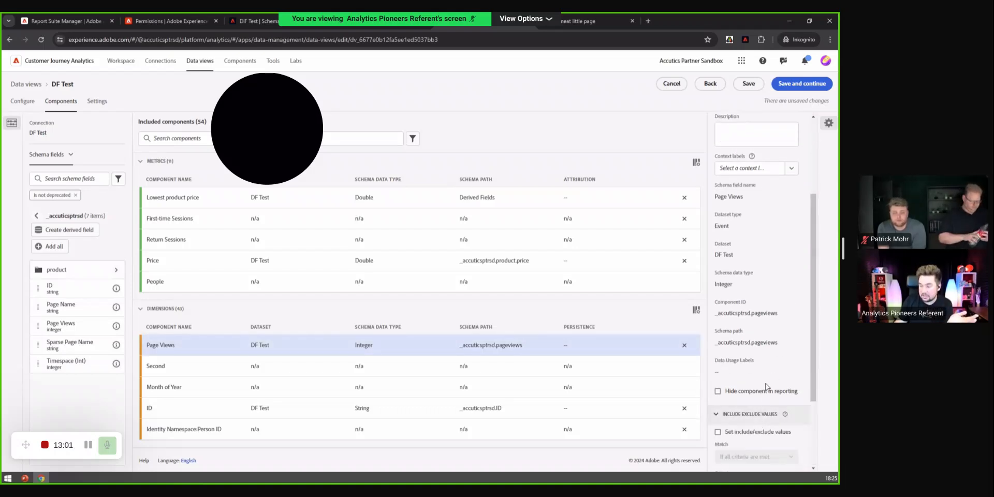
pyautogui.scroll(-2, 765, 394)
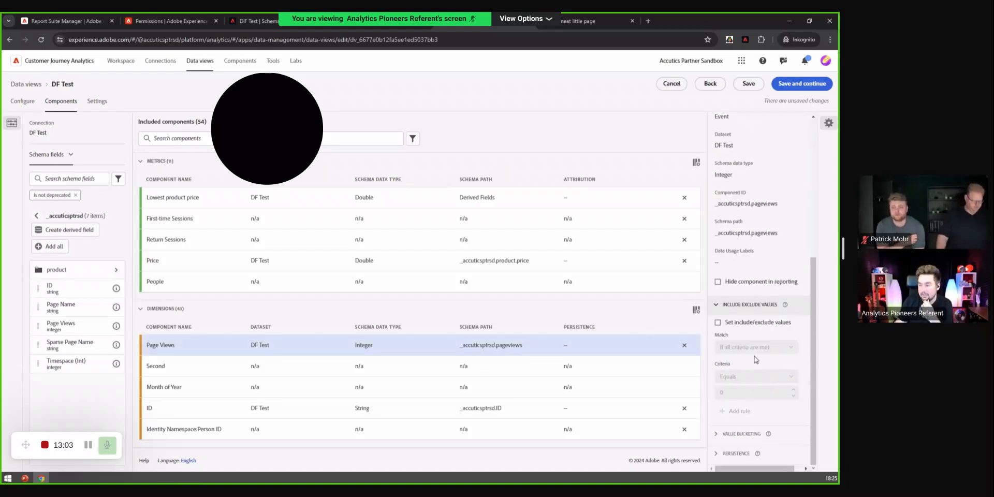
pyautogui.click(756, 326)
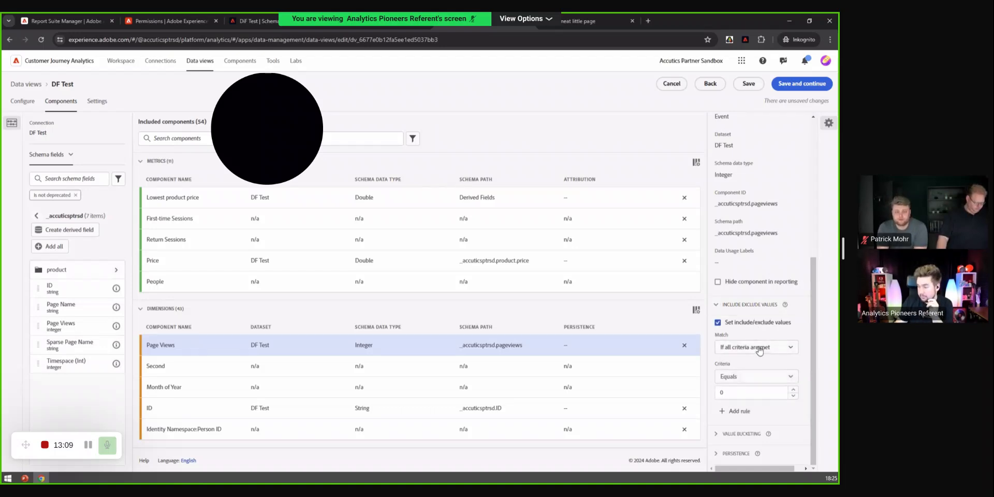
pyautogui.click(761, 385)
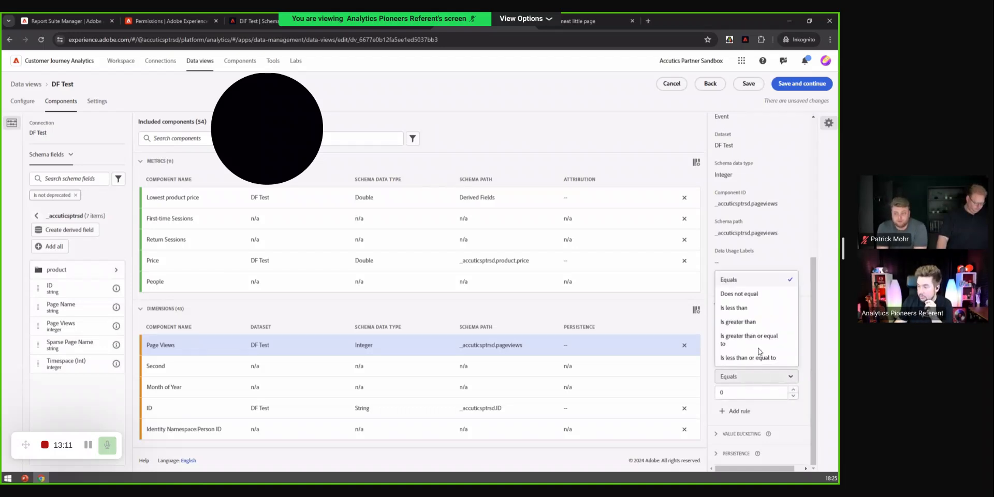
pyautogui.click(759, 308)
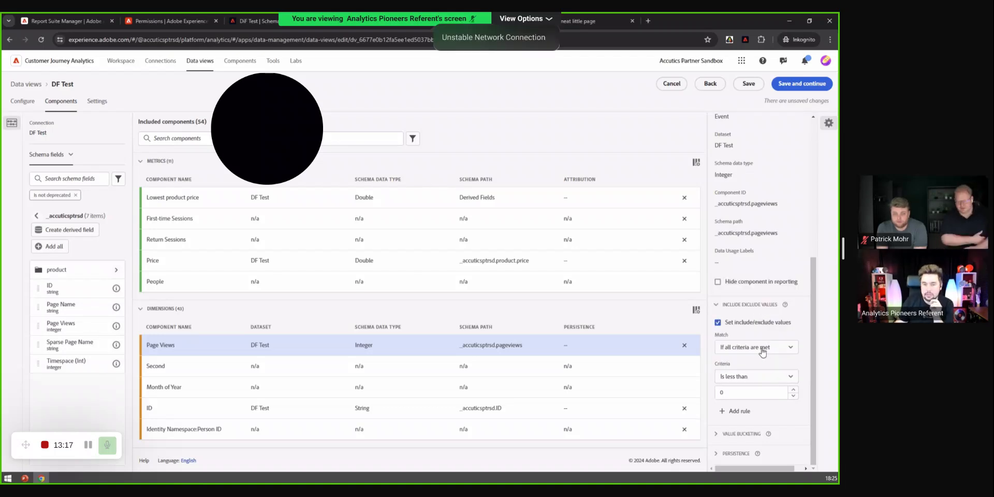
pyautogui.click(748, 376)
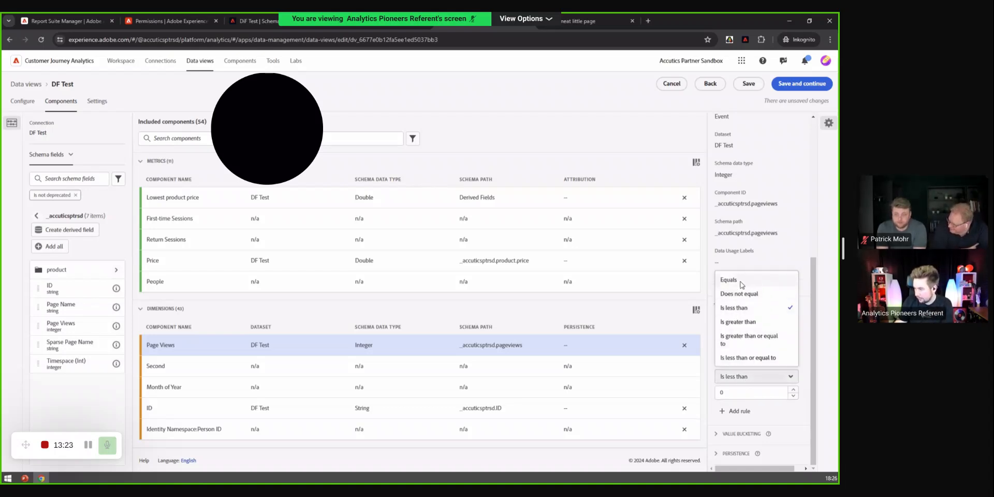
pyautogui.click(749, 322)
pyautogui.doubleClick(740, 392)
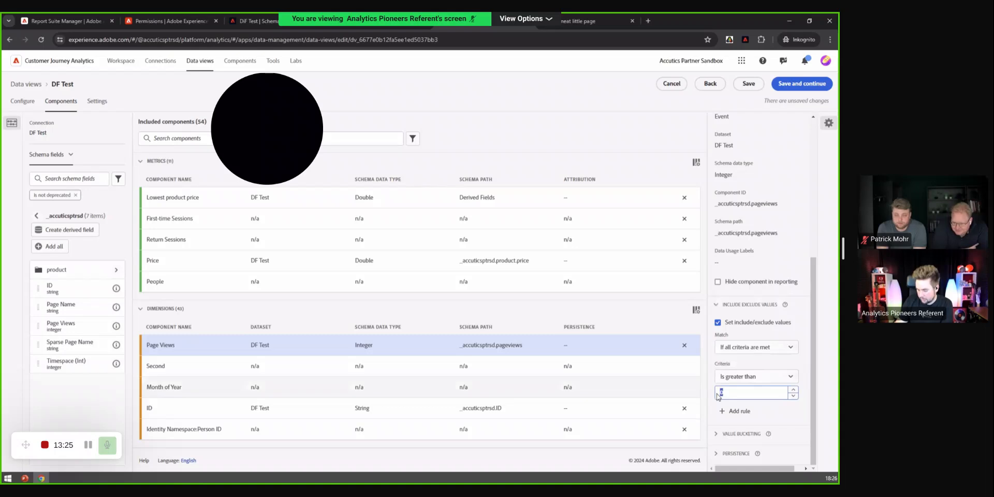
pyautogui.write('100')
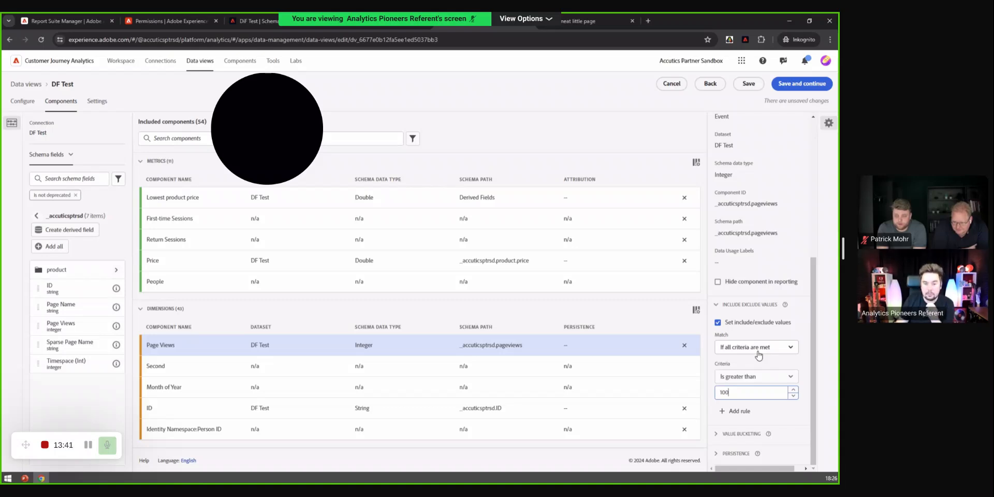
pyautogui.click(748, 323)
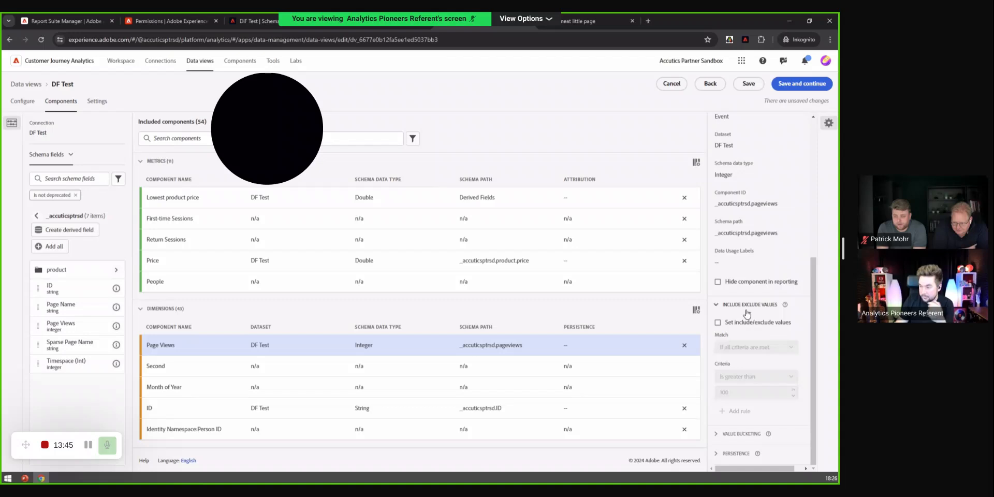
pyautogui.click(747, 309)
# Enable value bucketing for the Page Views dimension with bucket limits at 10, 20 and 30.
pyautogui.click(754, 434)
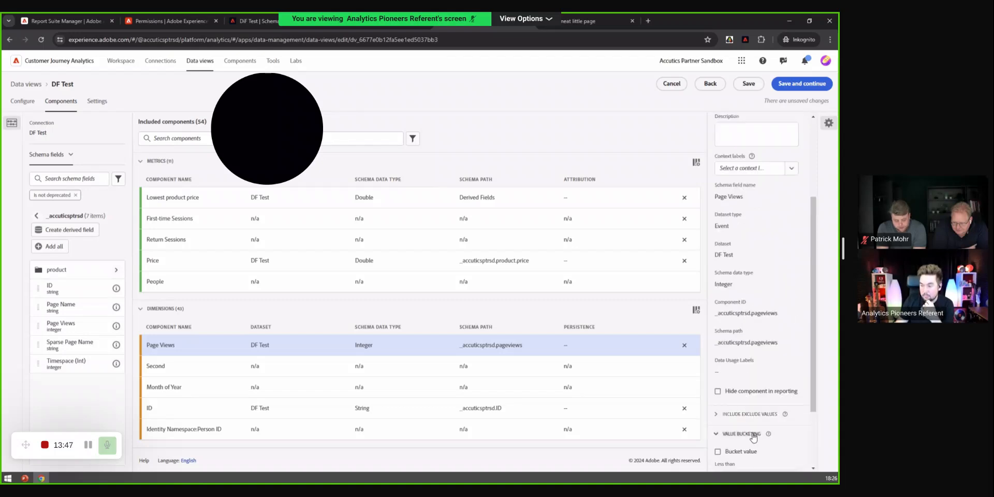
pyautogui.scroll(-2, 753, 432)
pyautogui.click(750, 369)
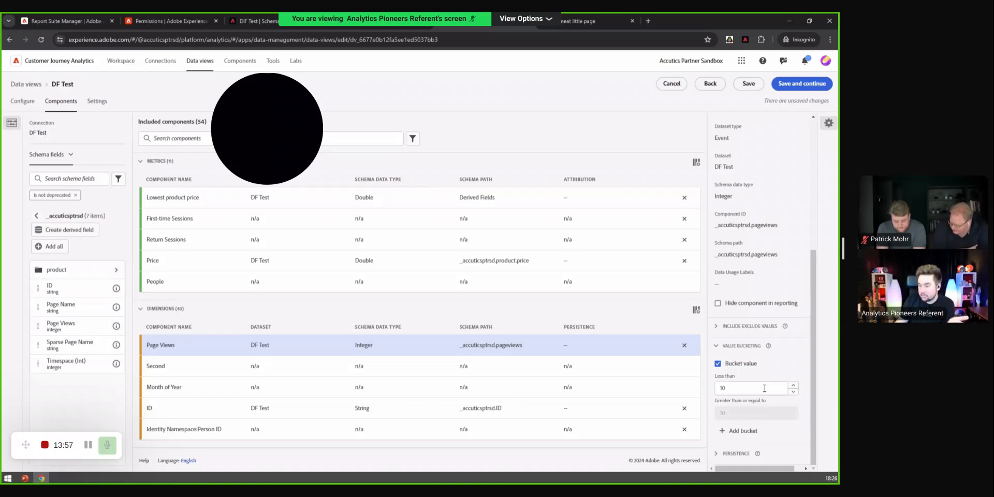
pyautogui.click(753, 431)
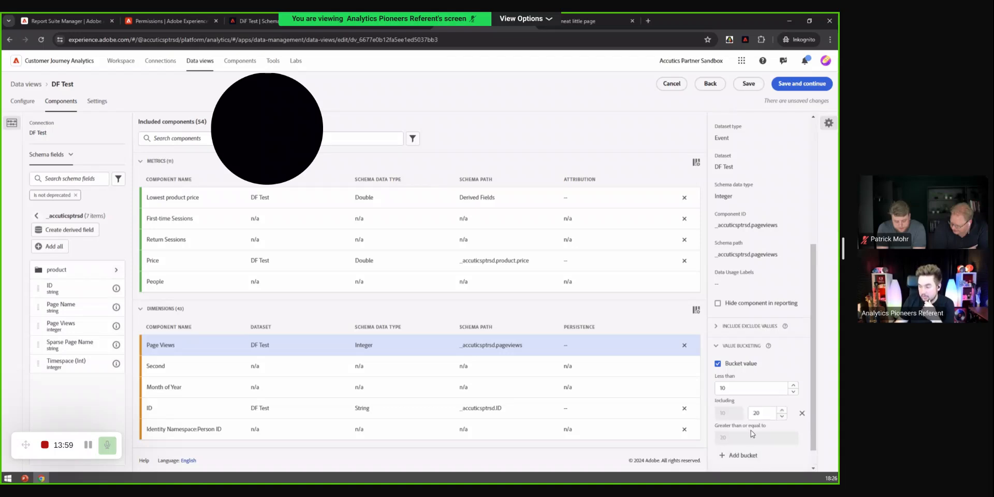
pyautogui.scroll(-1, 760, 433)
pyautogui.click(755, 432)
pyautogui.scroll(-1, 755, 432)
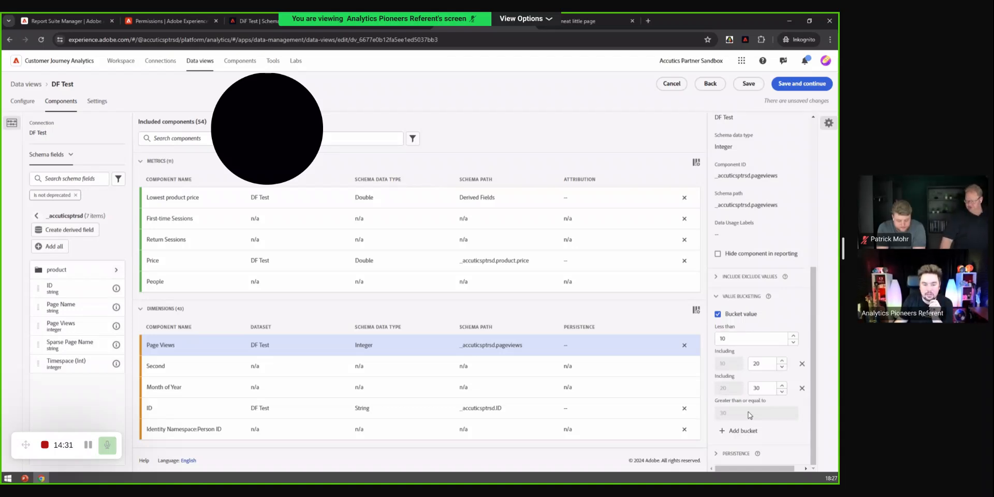
pyautogui.click(741, 314)
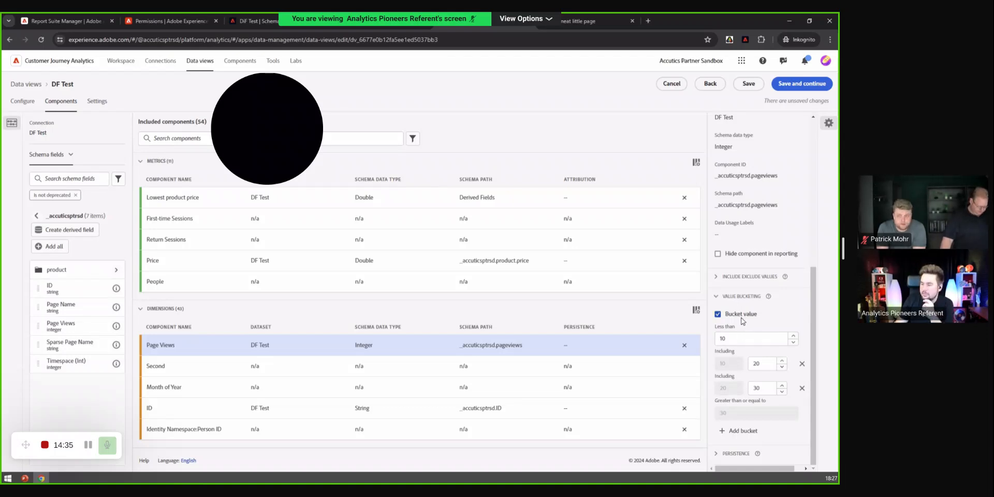
pyautogui.click(743, 300)
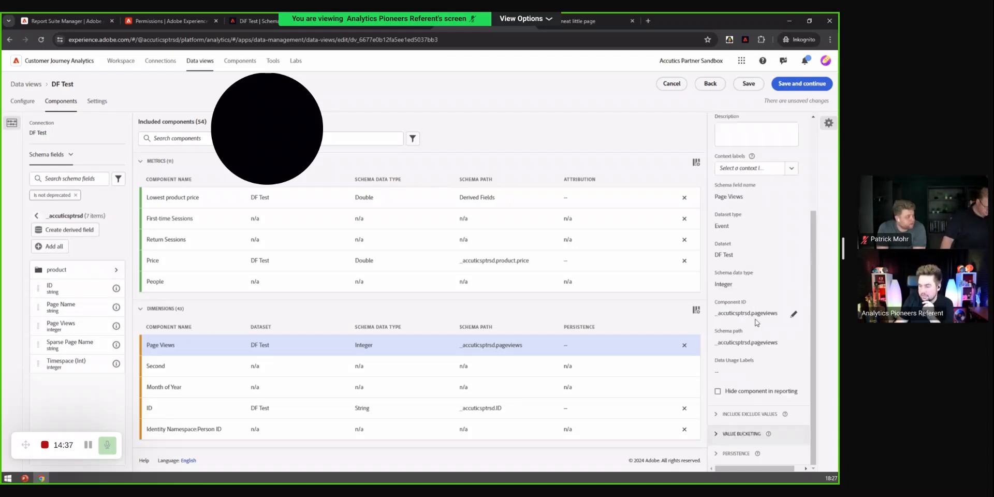
# Enable persistence for the Page Views dimension and review the allocation models, keeping Most Recent.
pyautogui.click(743, 455)
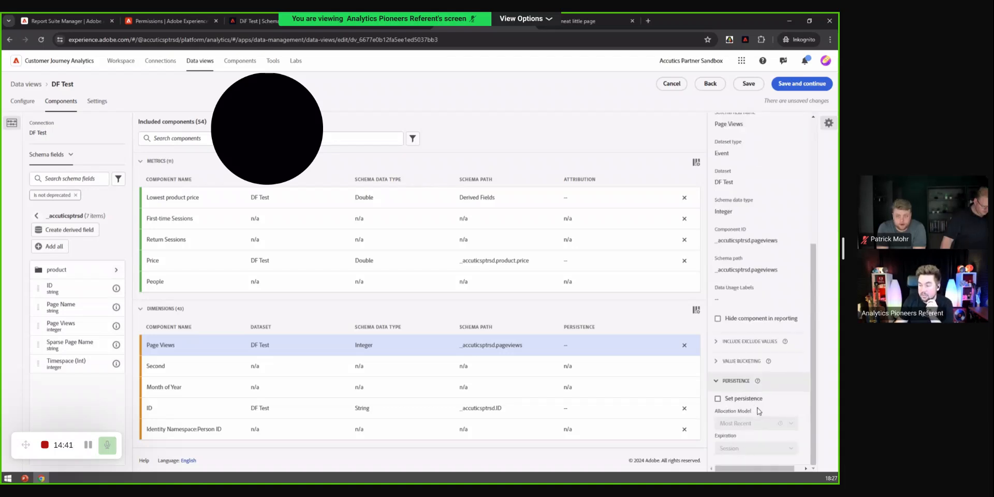
pyautogui.click(751, 400)
pyautogui.scroll(-1, 786, 407)
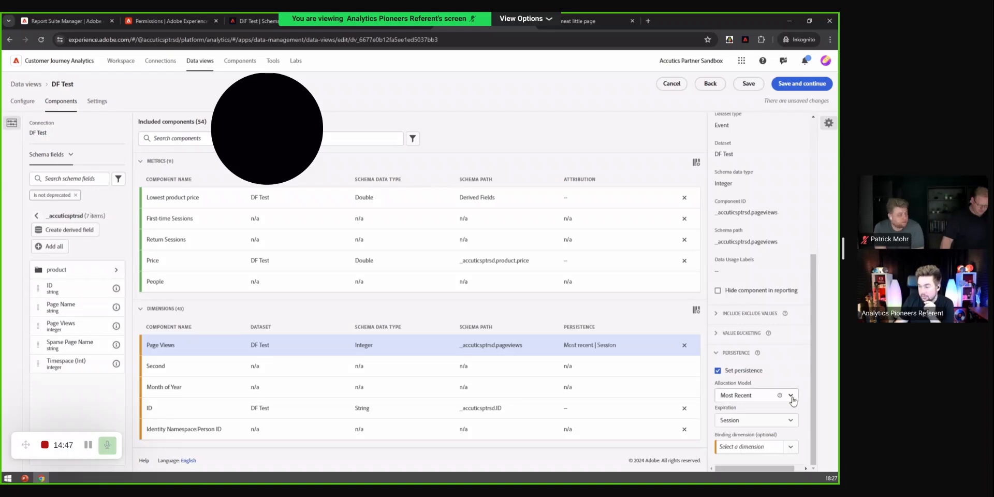
pyautogui.click(791, 396)
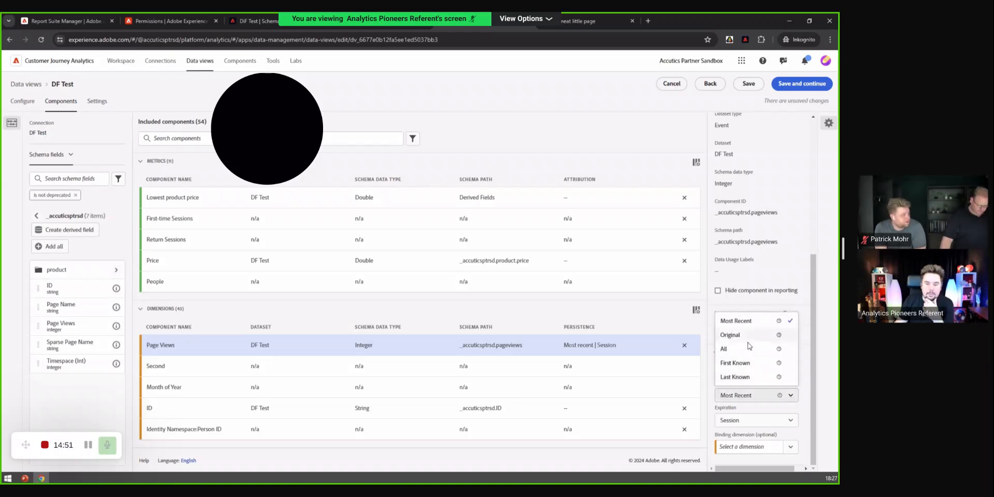
pyautogui.click(788, 412)
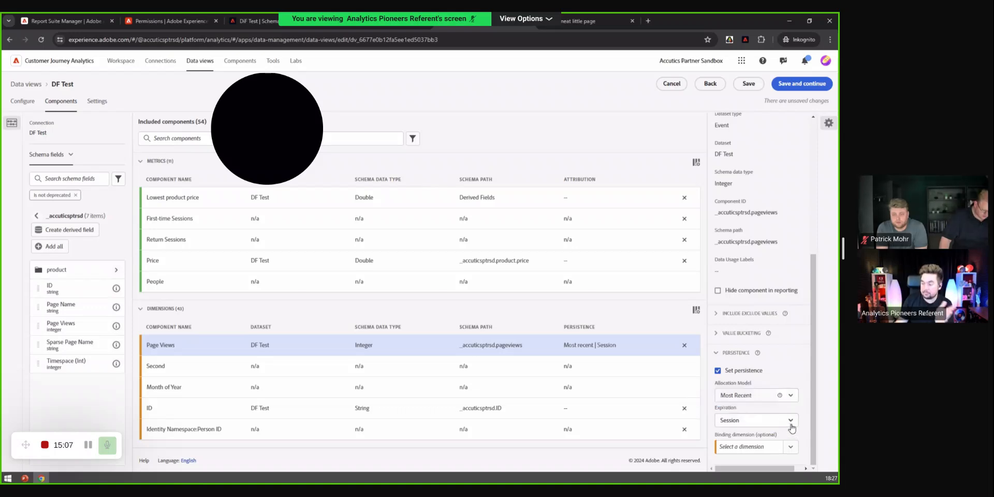
# Set the Page Views persistence expiration to Custom Time with a frequency of Day(s), keeping the value at 30.
pyautogui.click(791, 424)
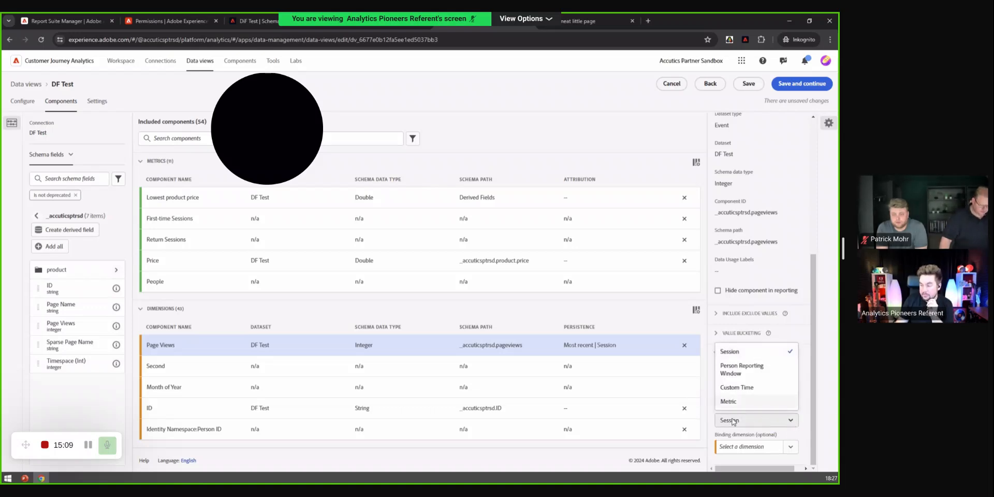
pyautogui.click(740, 388)
pyautogui.scroll(-1, 757, 409)
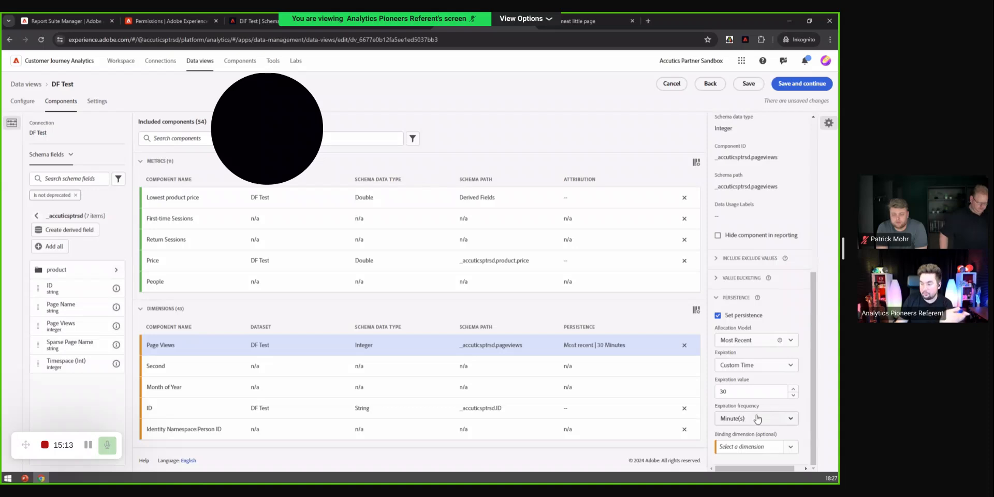
pyautogui.click(757, 419)
pyautogui.click(743, 358)
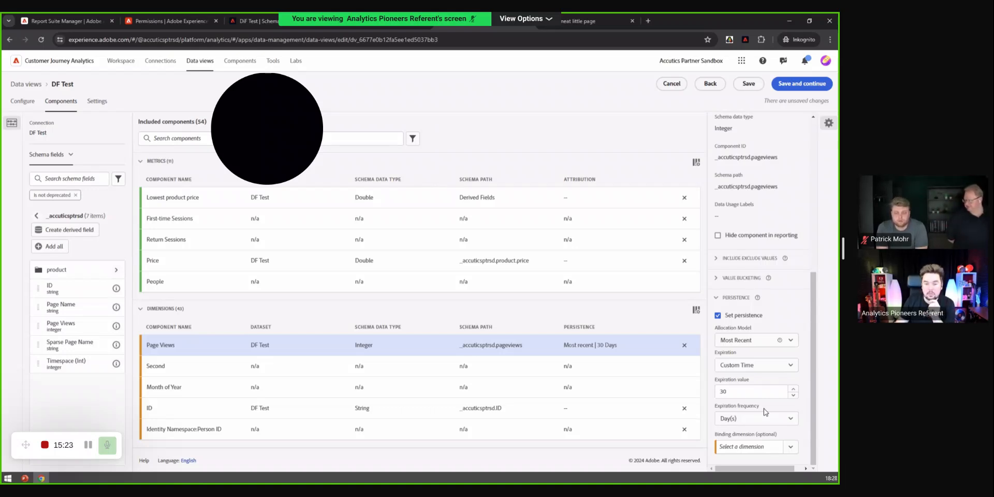
# Try Event Type as the binding dimension for Page Views, clear it again, and switch persistence off.
pyautogui.click(790, 447)
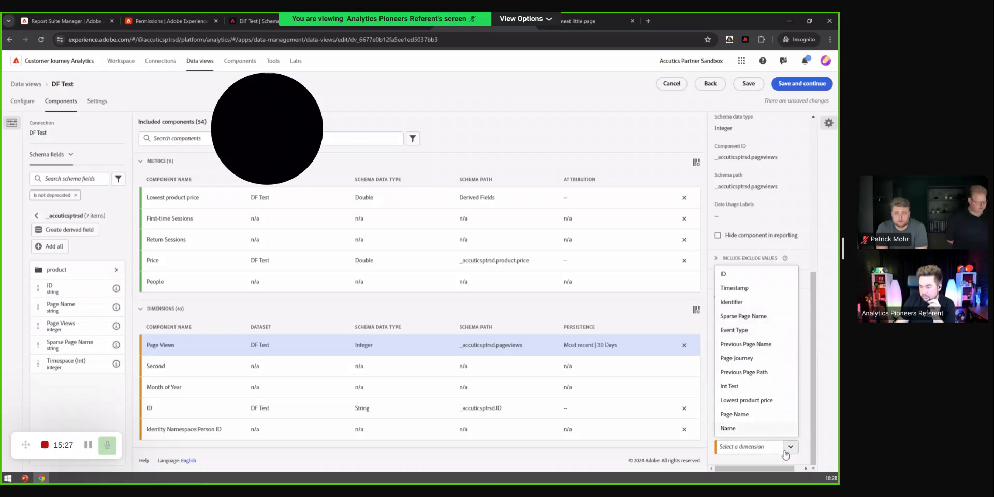
pyautogui.click(785, 451)
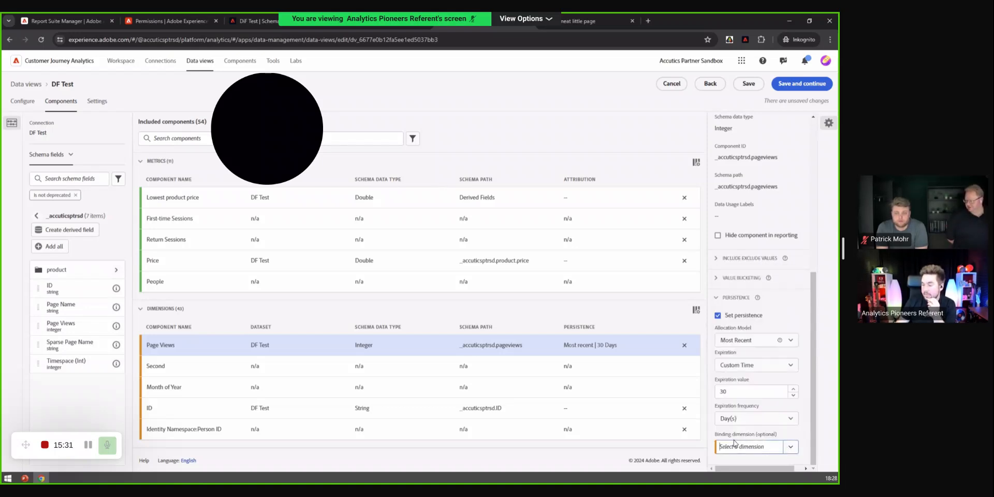
pyautogui.click(791, 449)
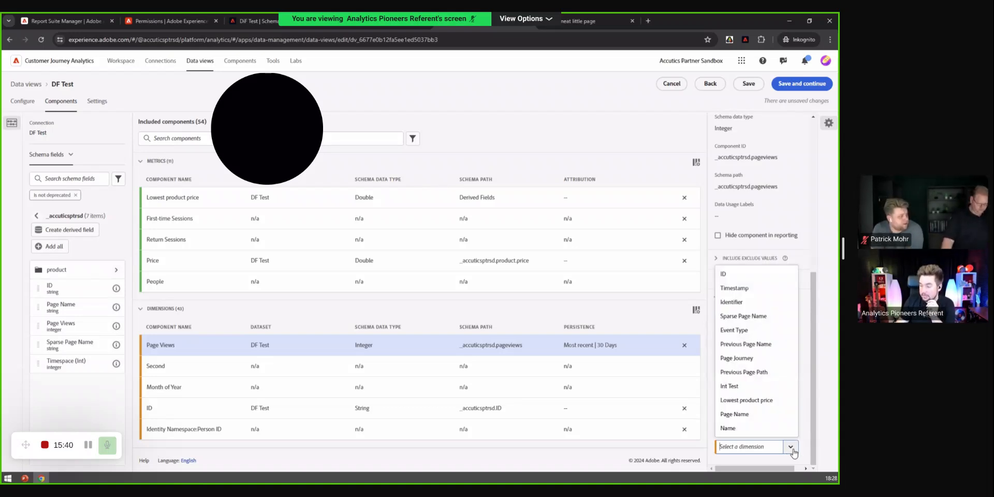
pyautogui.click(758, 335)
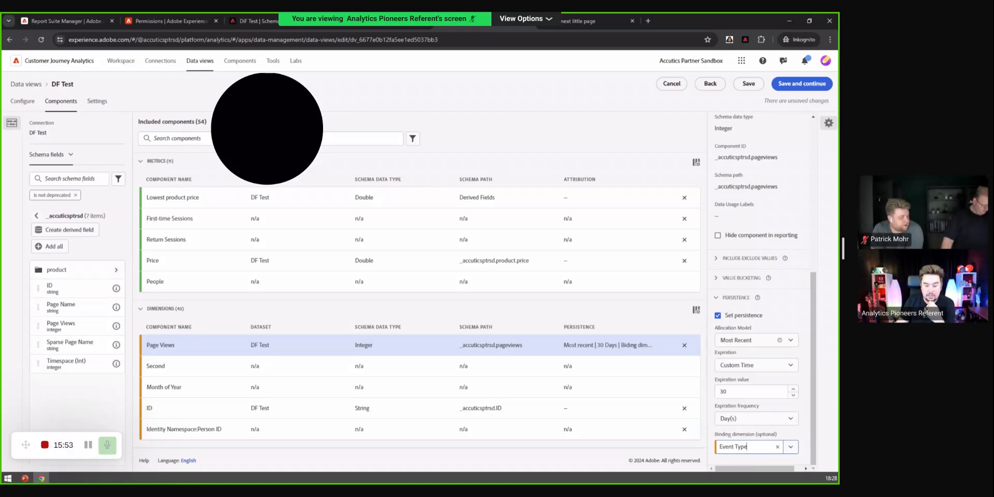
pyautogui.click(777, 451)
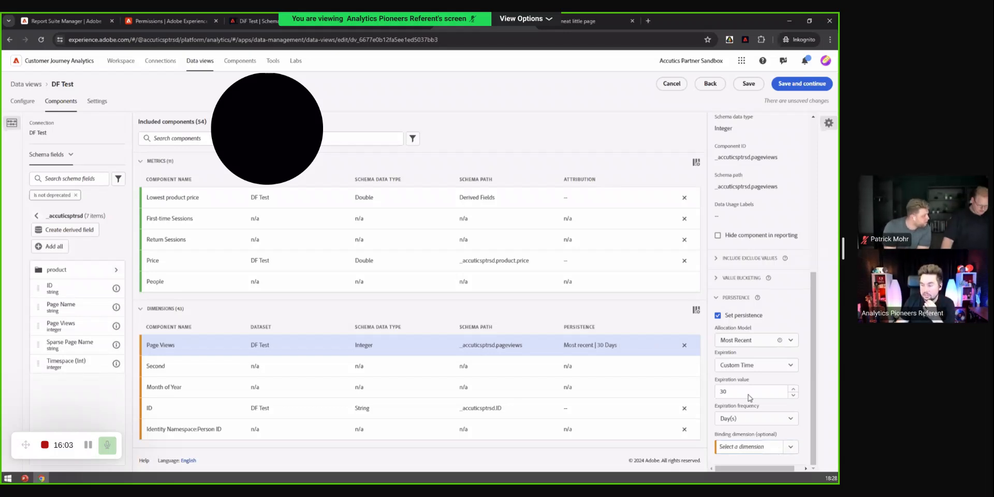
pyautogui.click(739, 315)
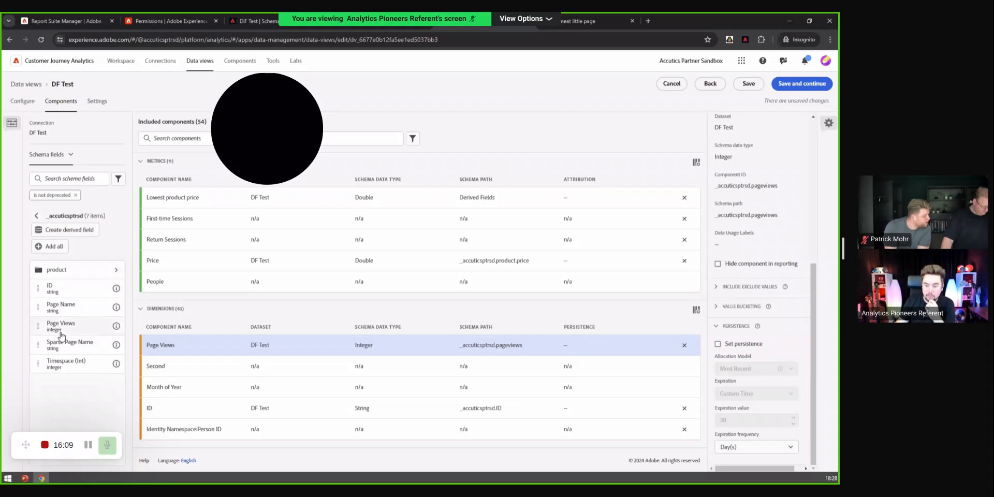
# Add the Page Views schema field to the dimensions two more times, allowing the duplicates.
pyautogui.moveTo(61, 335); pyautogui.dragTo(160, 351)
pyautogui.moveTo(101, 347); pyautogui.dragTo(171, 345)
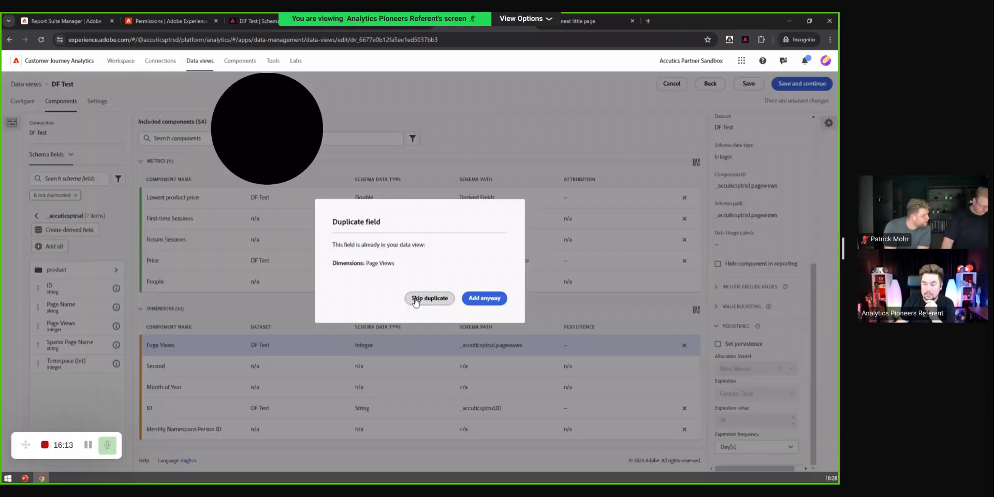
pyautogui.click(497, 299)
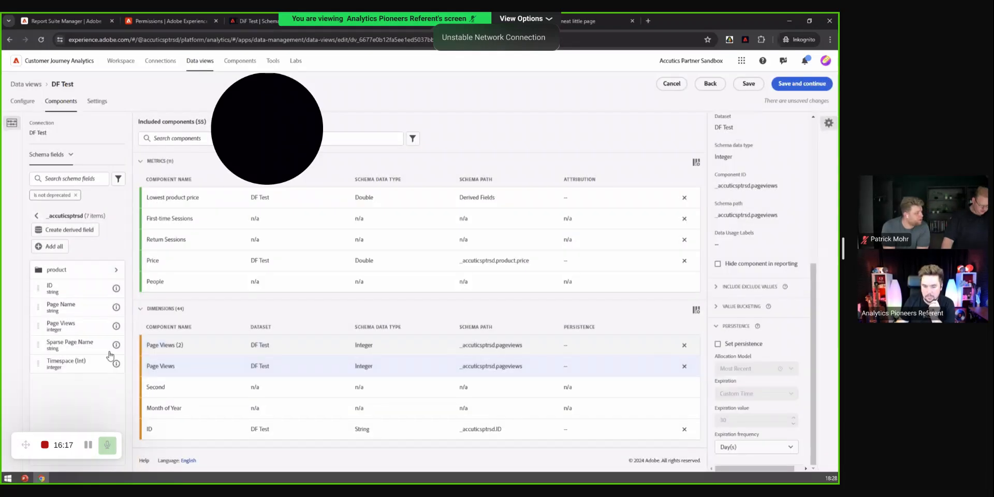
pyautogui.moveTo(67, 333); pyautogui.dragTo(191, 345)
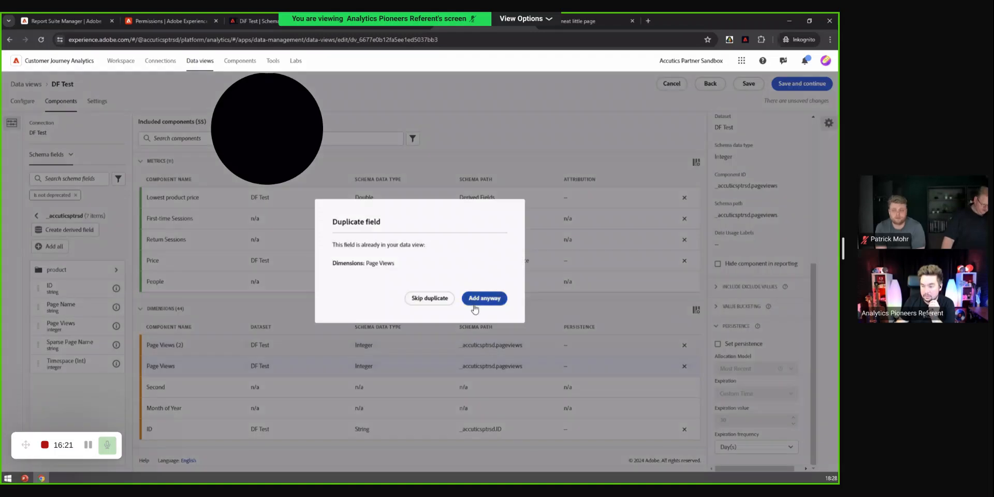
pyautogui.click(484, 298)
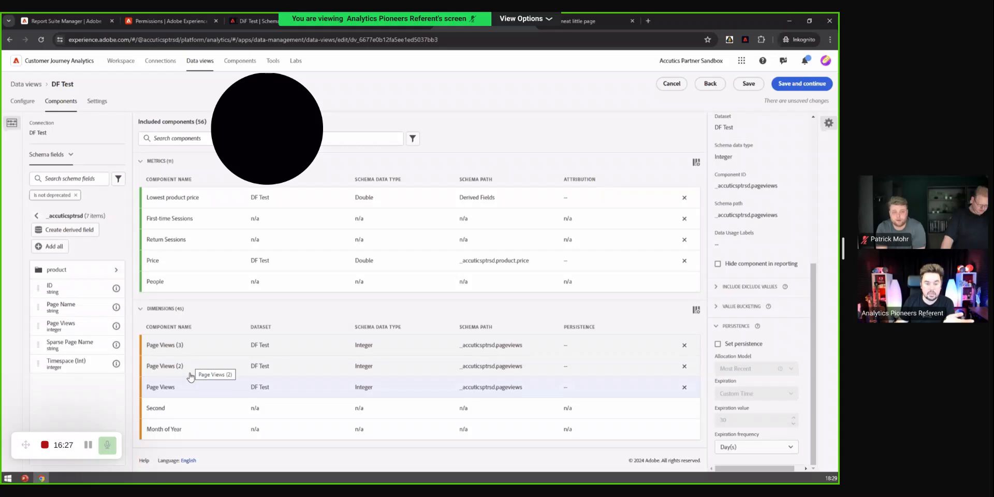
# Try persistence with the First Known allocation model on the Page Views (3) dimension, and switch persistence off again.
pyautogui.click(198, 345)
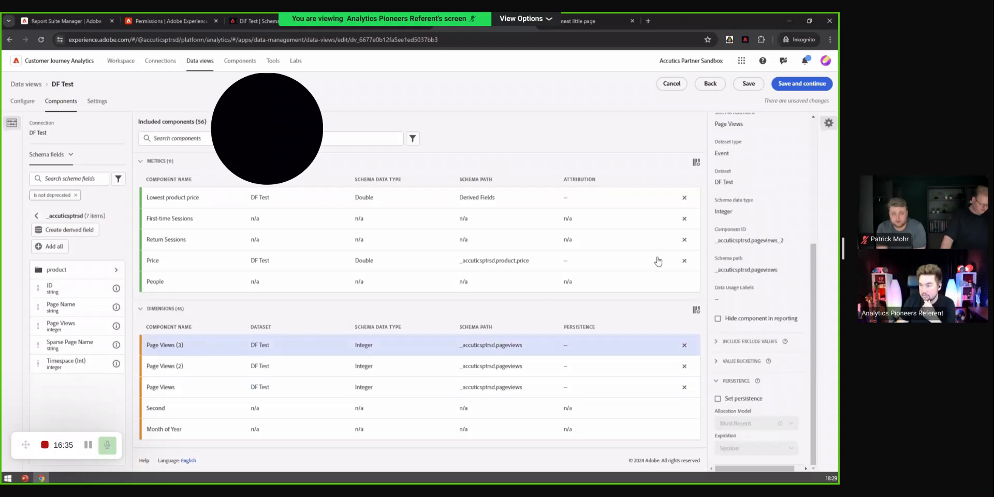
pyautogui.scroll(5, 770, 187)
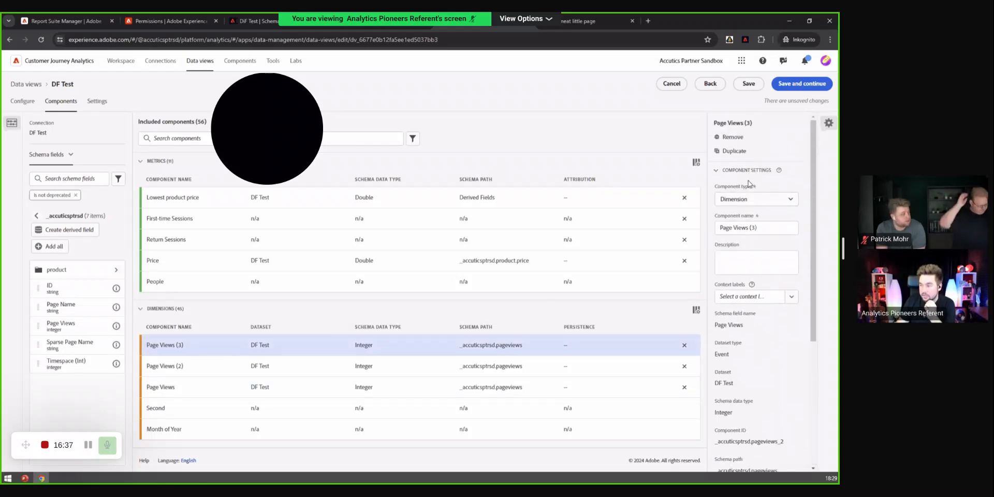
pyautogui.scroll(-3, 772, 211)
pyautogui.scroll(-1, 762, 269)
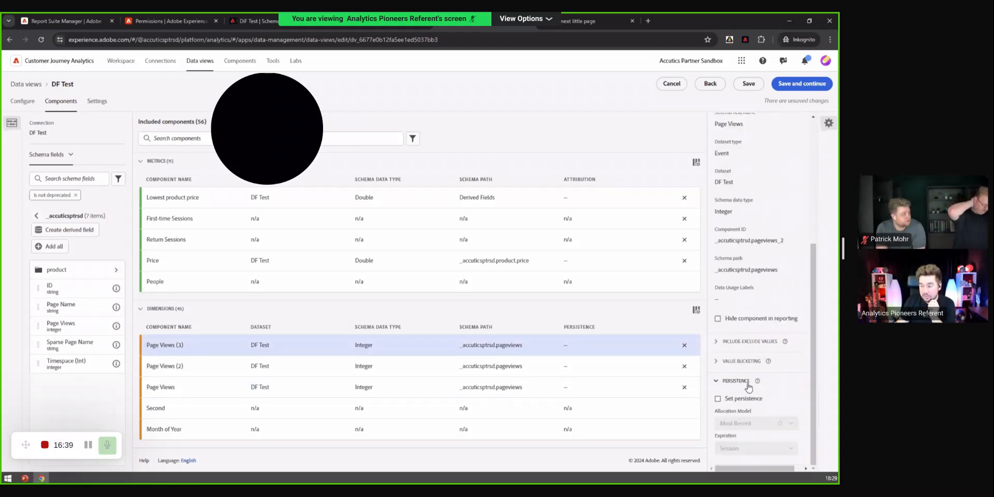
pyautogui.click(755, 399)
pyautogui.scroll(-1, 756, 402)
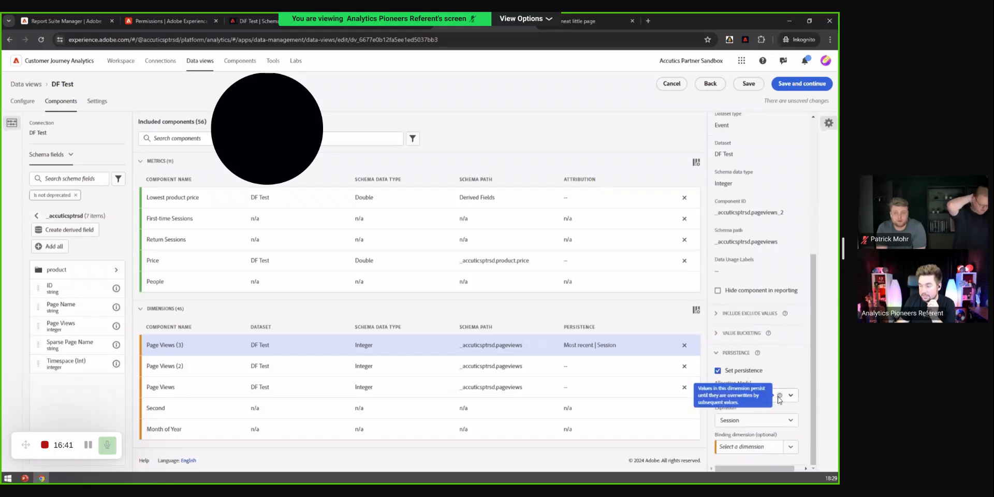
pyautogui.click(784, 395)
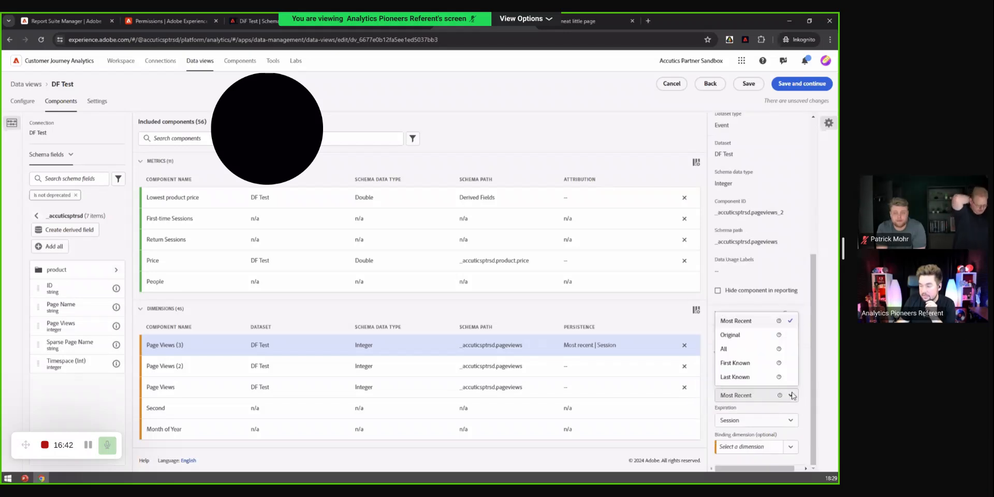
pyautogui.click(746, 363)
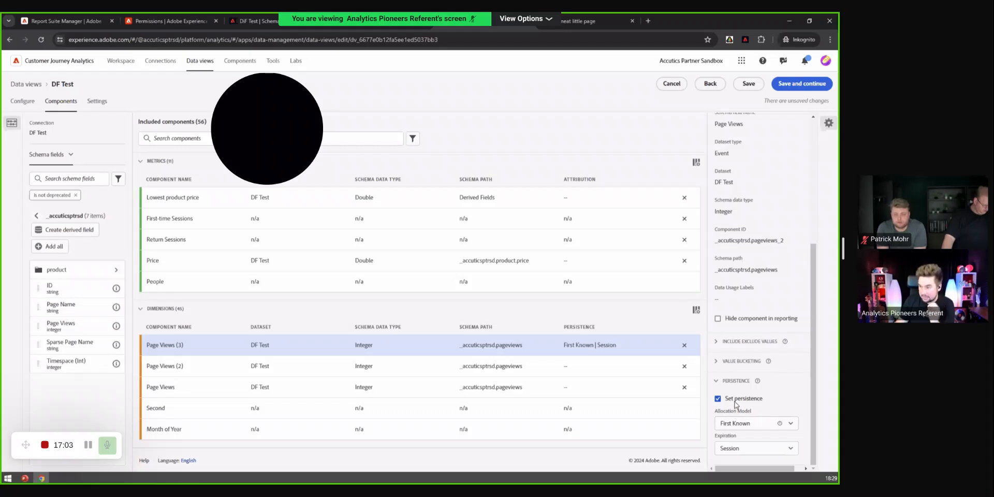
pyautogui.click(735, 401)
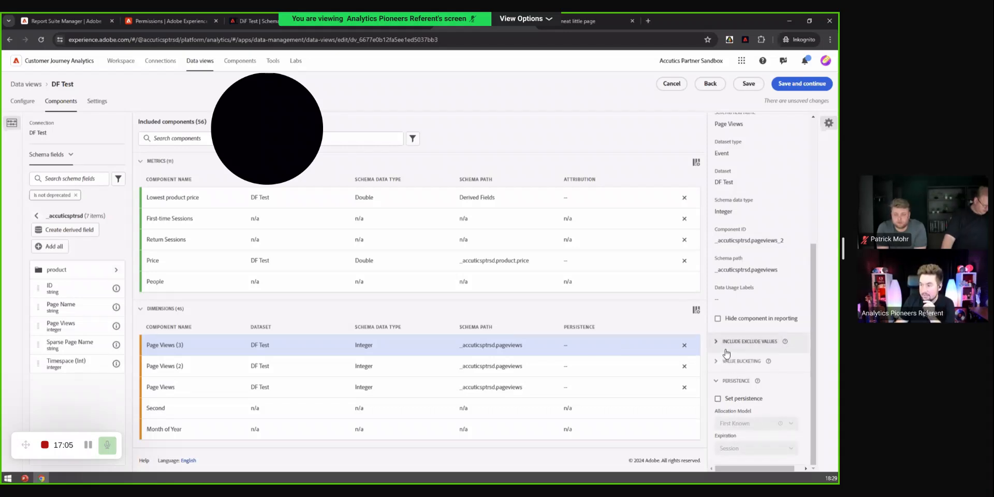
# Add the Page Name schema field to the dimensions as a duplicate component.
pyautogui.scroll(1, 741, 336)
pyautogui.scroll(3, 740, 336)
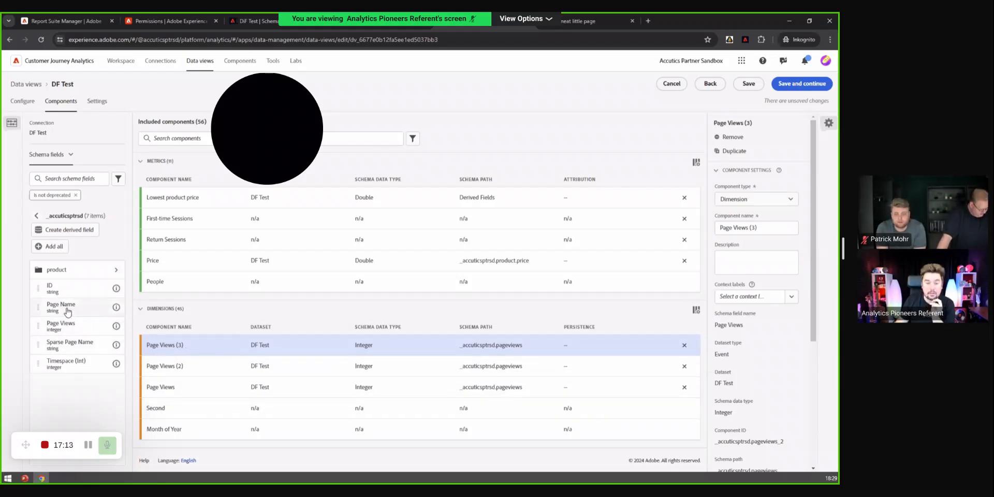
pyautogui.moveTo(64, 313); pyautogui.dragTo(221, 347)
pyautogui.click(468, 299)
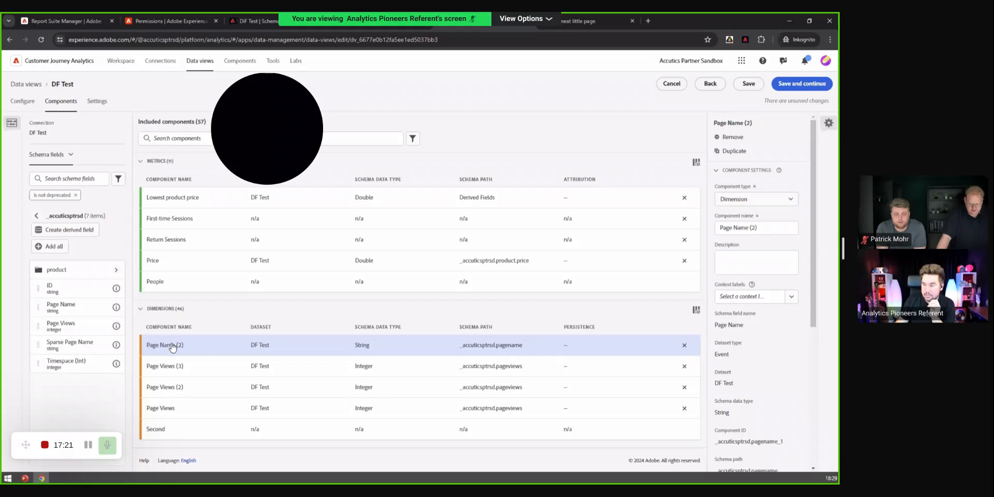
# Enable the substring setting for the Page Name (2) dimension.
pyautogui.scroll(-5, 761, 336)
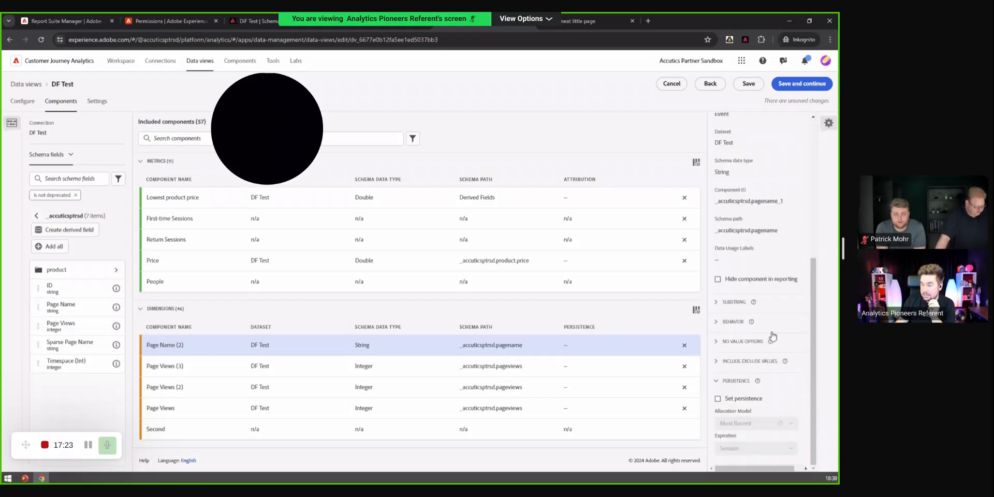
pyautogui.click(737, 309)
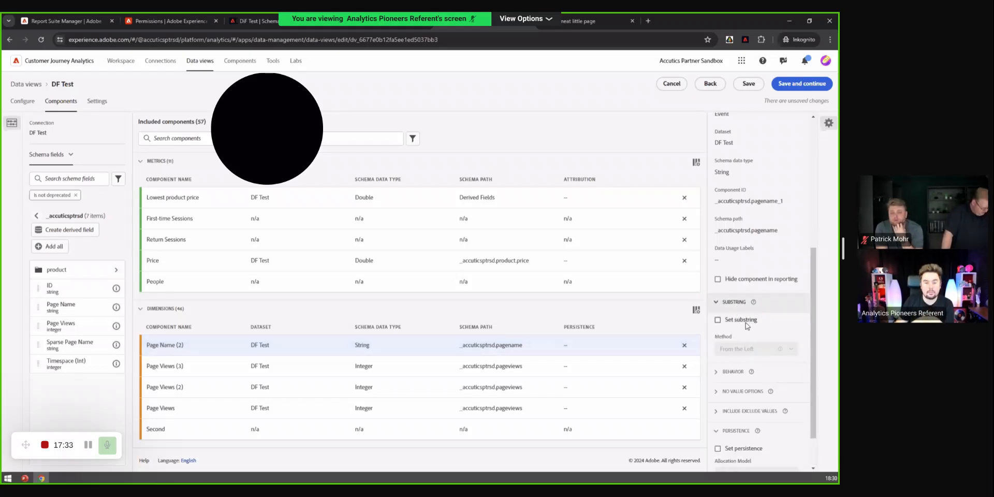
pyautogui.click(747, 322)
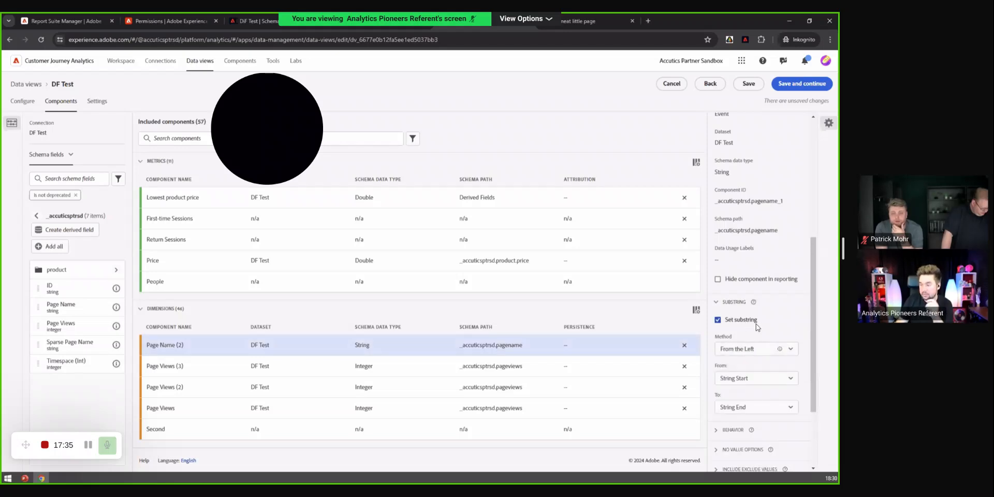
pyautogui.scroll(-2, 756, 324)
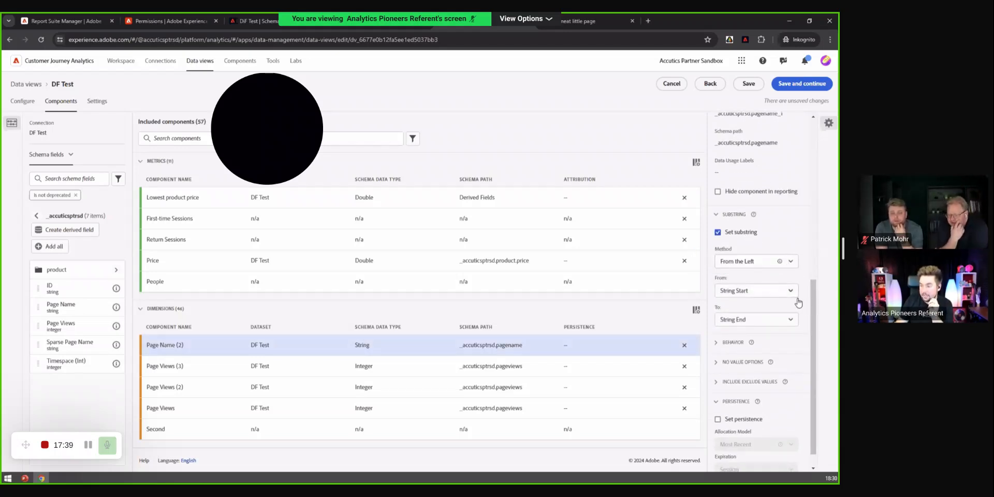
# Set the Page Name (2) substring to start from position 10 instead of the string start.
pyautogui.click(789, 291)
pyautogui.click(762, 270)
pyautogui.click(757, 267)
pyautogui.click(757, 267)
pyautogui.click(773, 297)
pyautogui.click(746, 326)
pyautogui.click(742, 324)
pyautogui.write('10')
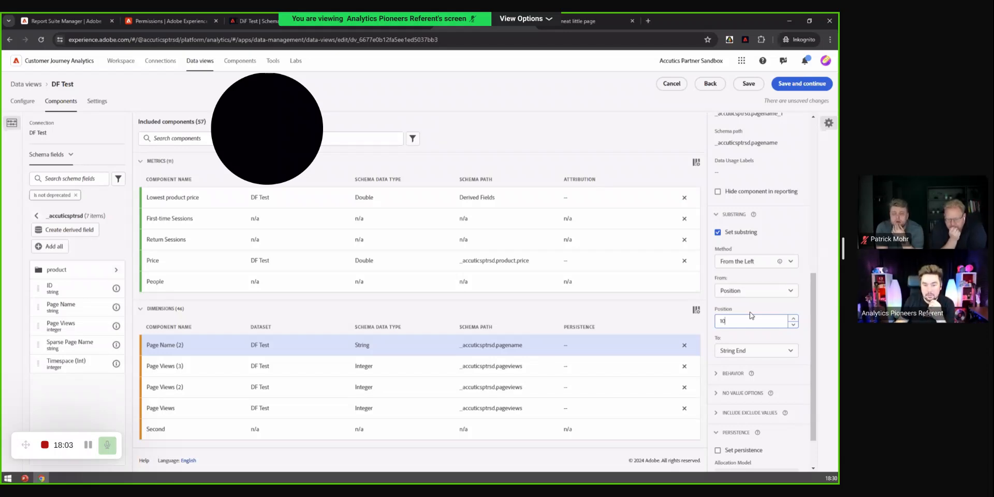
# Change the Page Name (2) substring method to Delimiter and open the delimiter for editing.
pyautogui.click(764, 266)
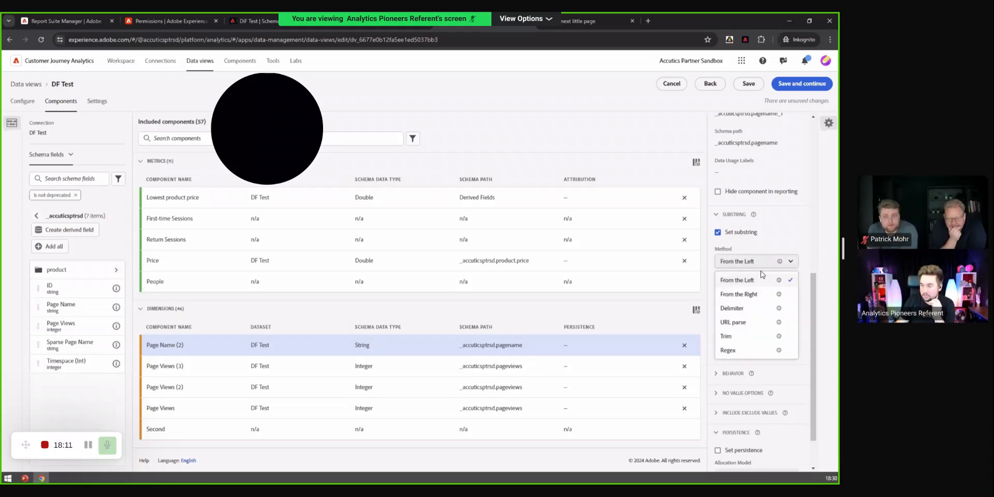
pyautogui.click(746, 311)
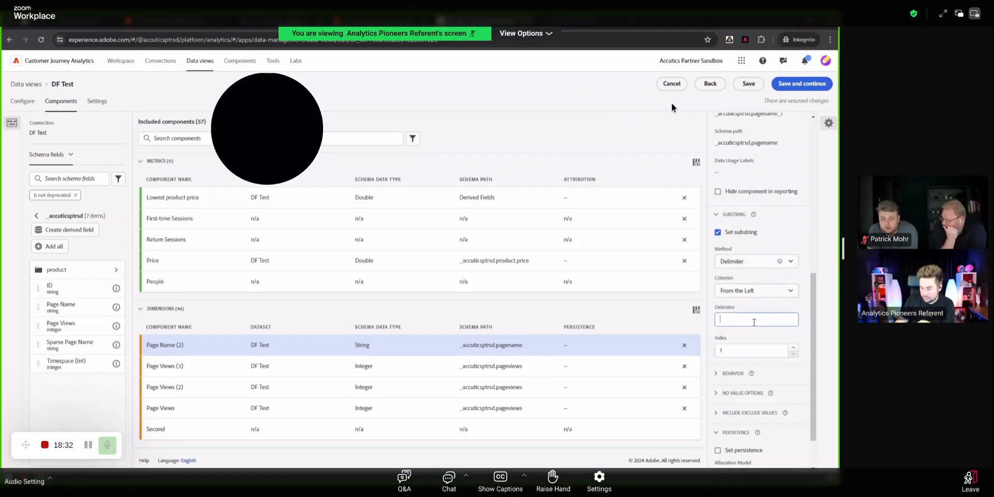
pyautogui.click(753, 320)
# Open the Zoom webinar chat and send everyone the message "It is amazing. I am nerded out too.".
pyautogui.click(450, 477)
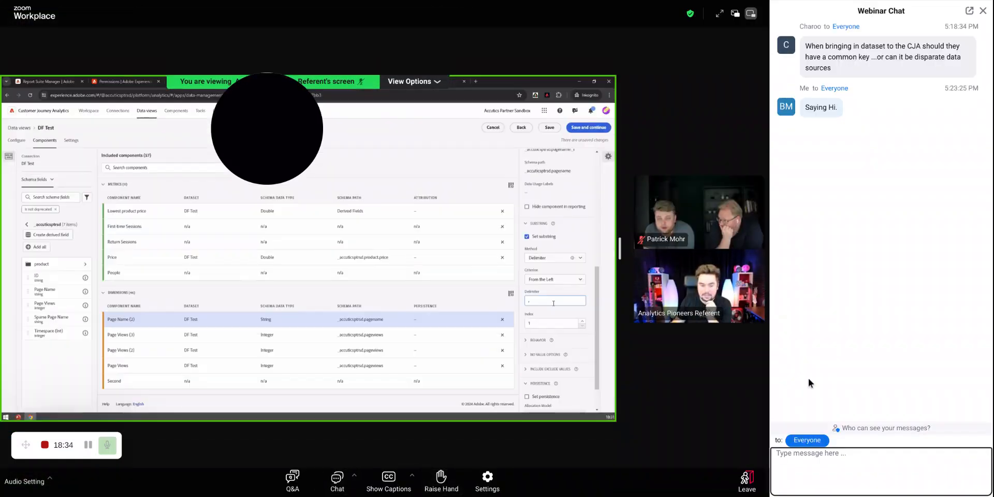
pyautogui.write('It')
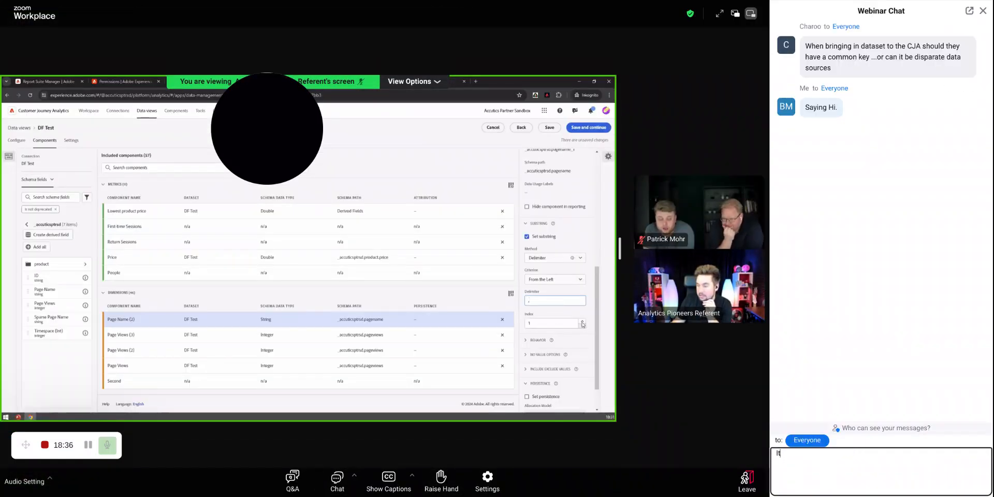
pyautogui.write(' is')
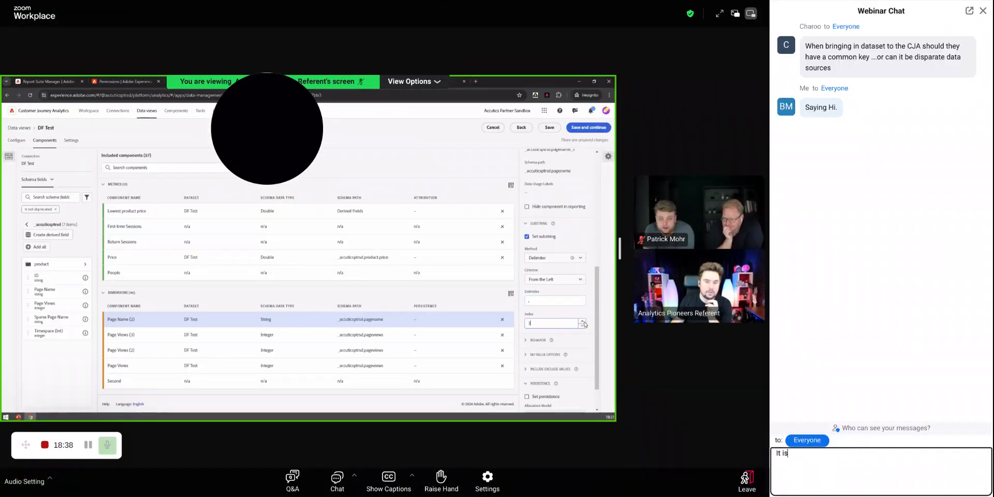
pyautogui.write(' amazoning')
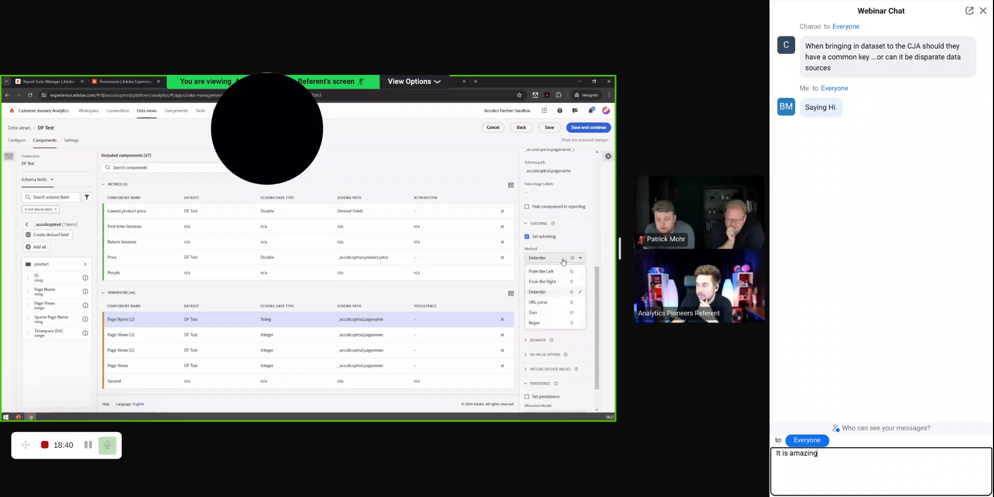
pyautogui.write('. I am netr')
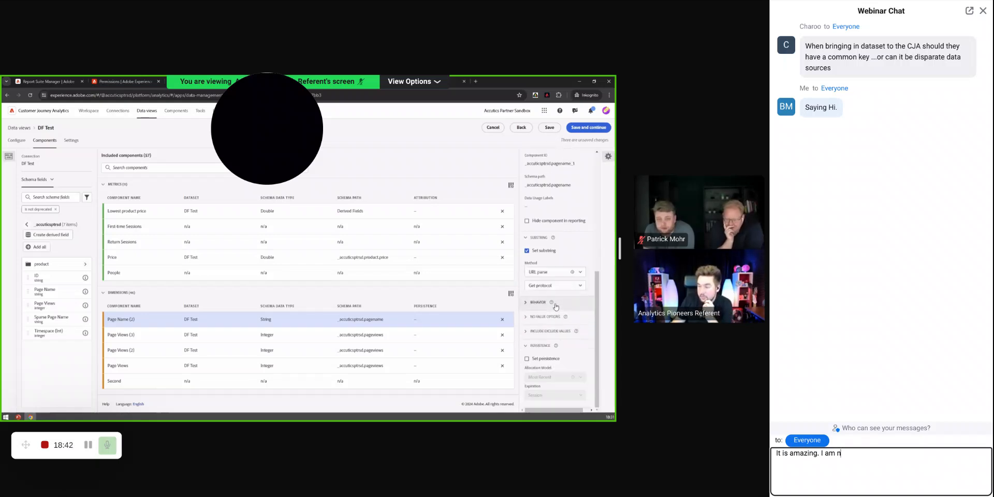
pyautogui.press('BackSpace')
pyautogui.press('BackSpace')
pyautogui.write('re')
pyautogui.press('BackSpace')
pyautogui.write('ded out too.')
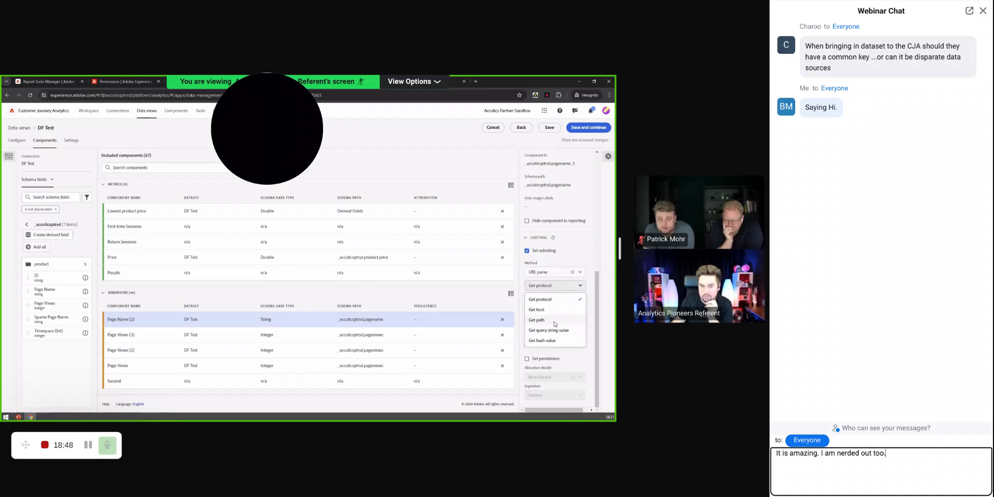
pyautogui.write(' I')
pyautogui.press('BackSpace')
pyautogui.press('BackSpace')
pyautogui.press('Return')
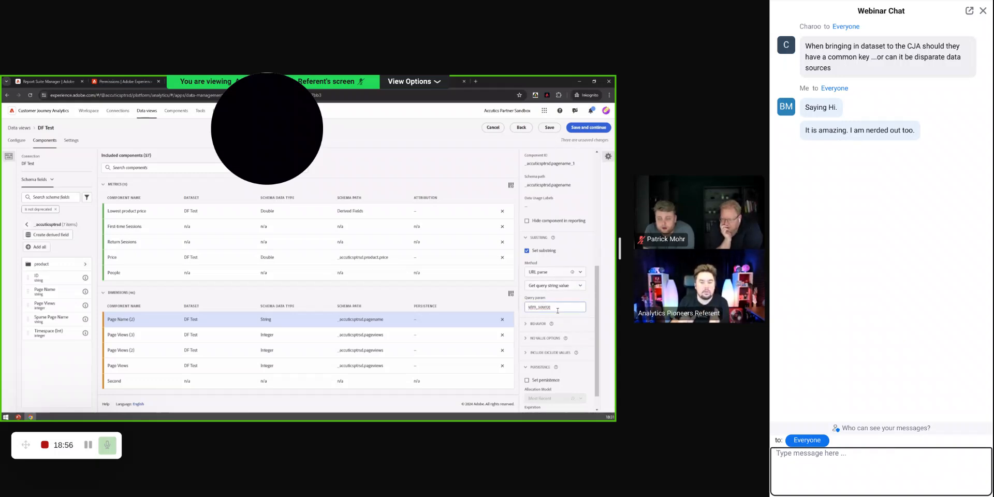
# Send everyone in the webinar chat the message "I have seen CJA, I am case building for it now.".
pyautogui.write('I hav enever')
pyautogui.press('BackSpace')
pyautogui.press('BackSpace')
pyautogui.press('BackSpace')
pyautogui.press('BackSpace')
pyautogui.press('BackSpace')
pyautogui.write('e seen')
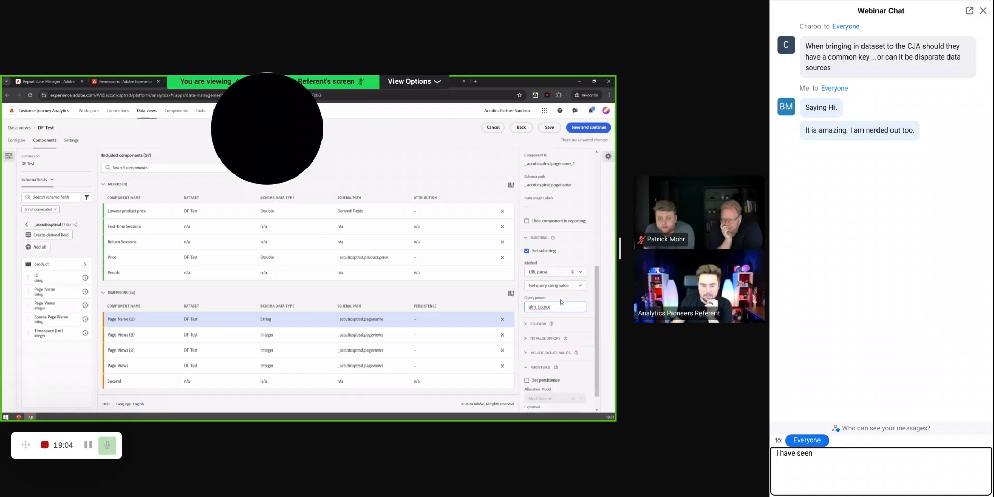
pyautogui.write(' CJA, I am case build')
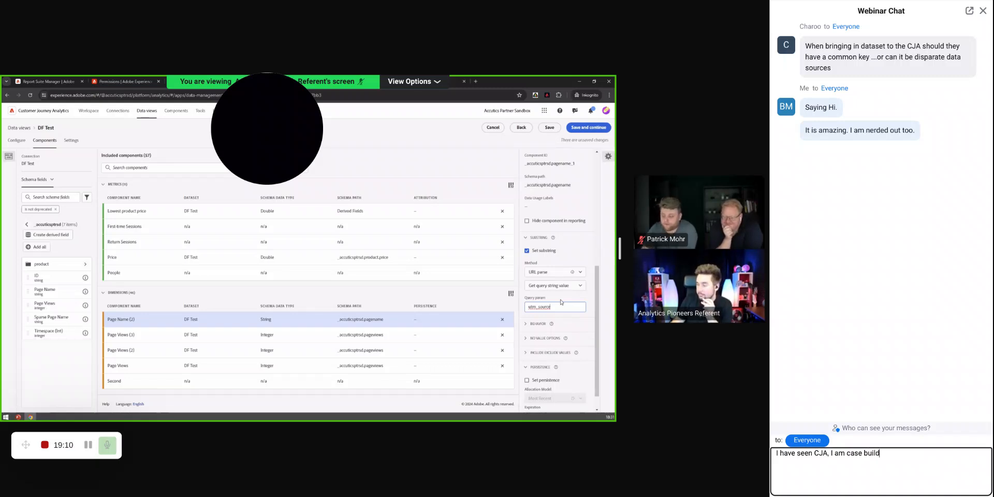
pyautogui.write('ing fot it')
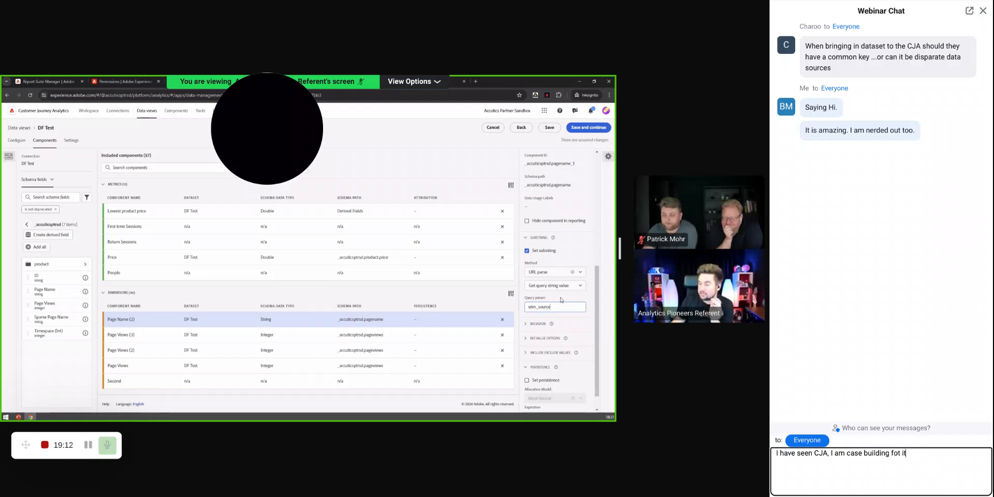
pyautogui.write('r it now.')
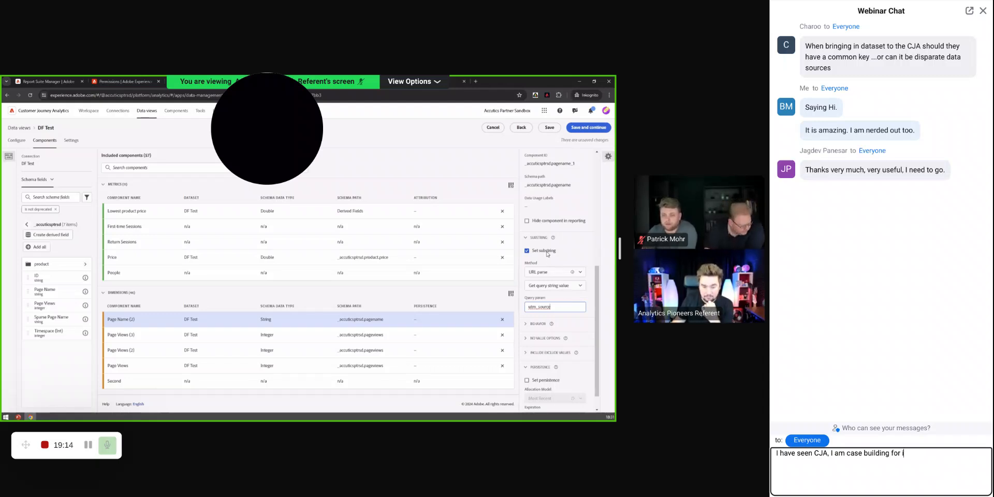
pyautogui.press('Return')
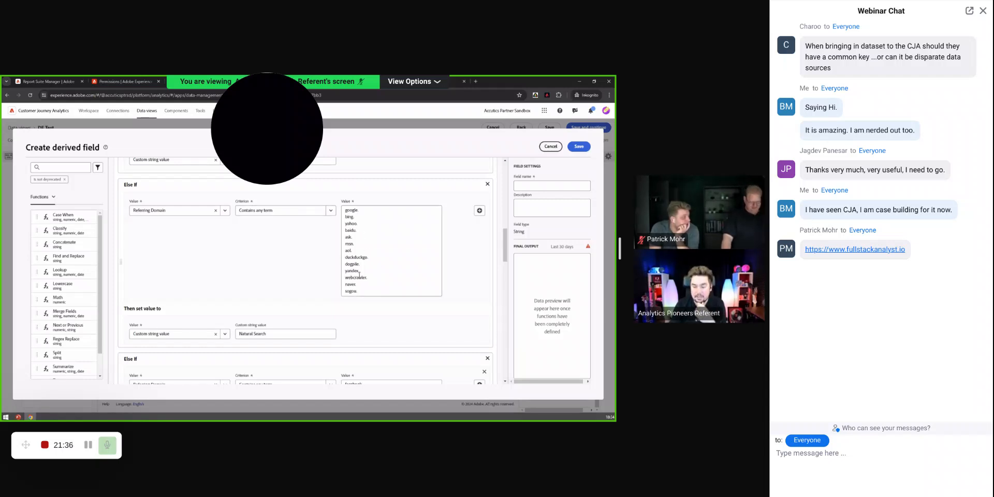
# Examine the marketing channel template's search, social and e-mail rules, return to its query parameter setup, and cancel the new derived field.
pyautogui.scroll(3, 354, 278)
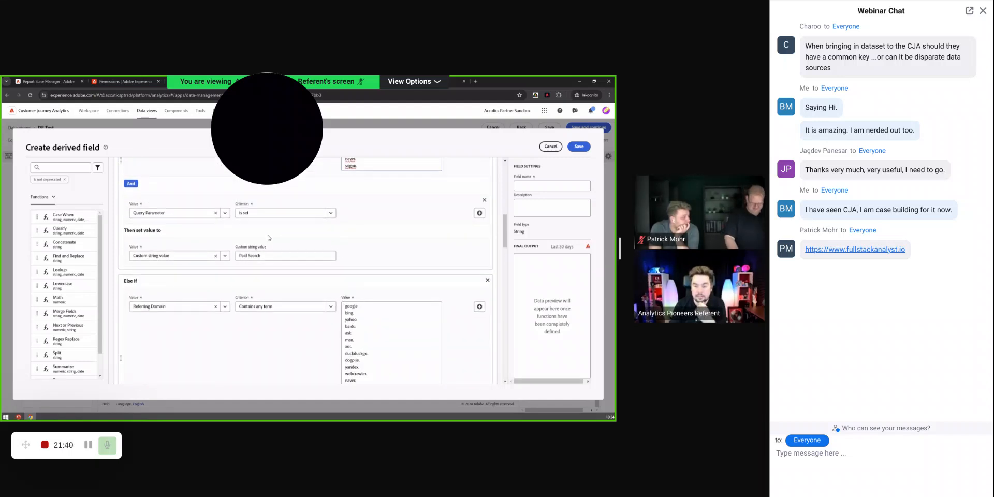
pyautogui.scroll(-5, 268, 238)
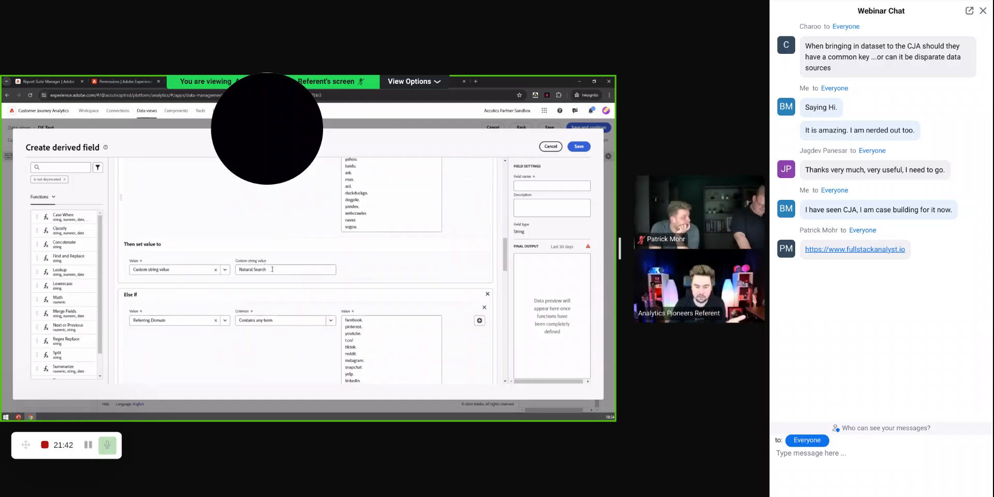
pyautogui.scroll(-2, 272, 270)
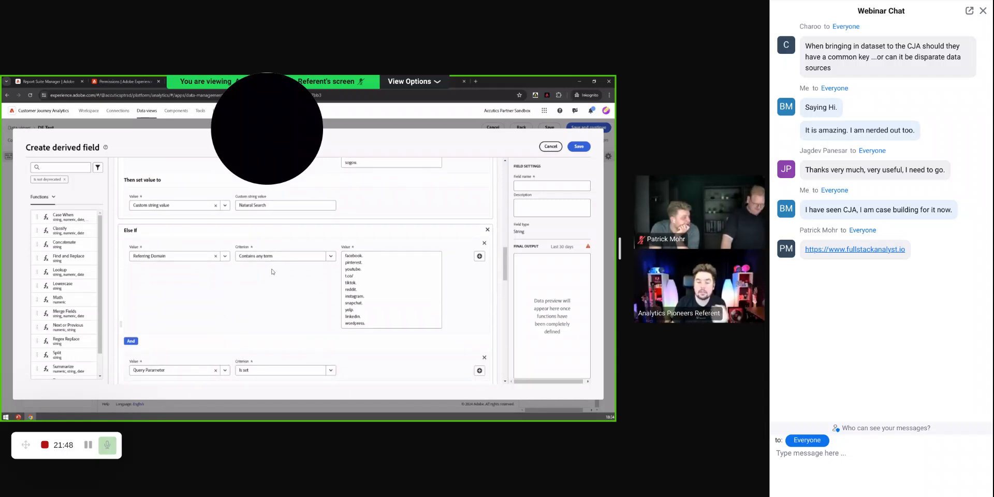
pyautogui.scroll(-4, 272, 271)
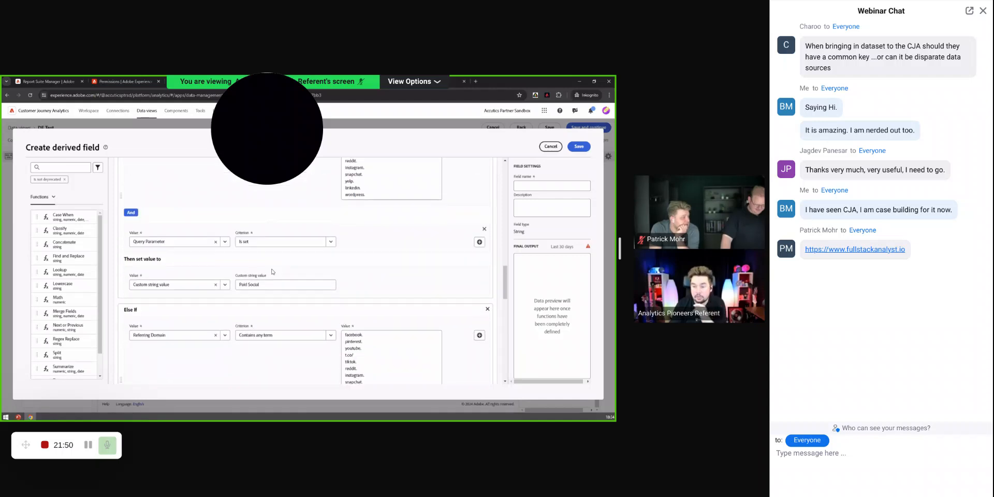
pyautogui.scroll(-1, 272, 271)
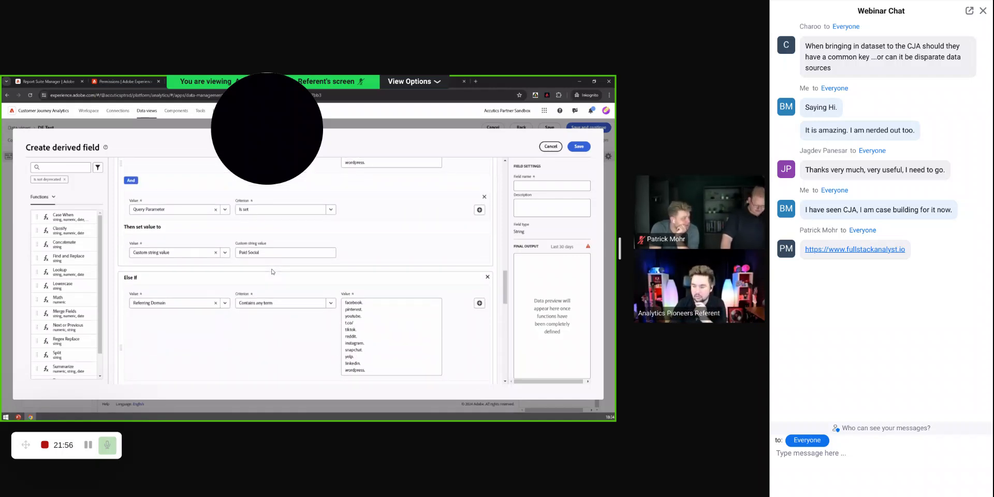
pyautogui.scroll(-2, 272, 271)
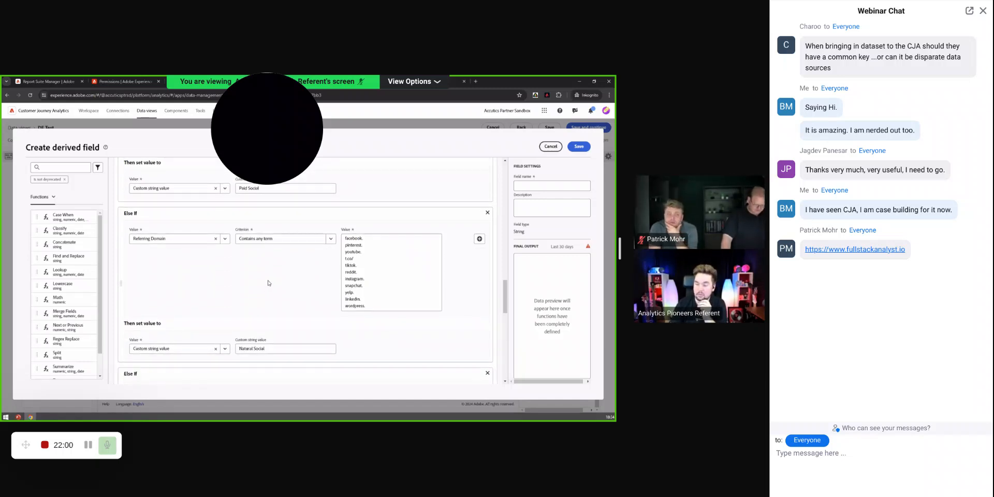
pyautogui.scroll(-4, 268, 283)
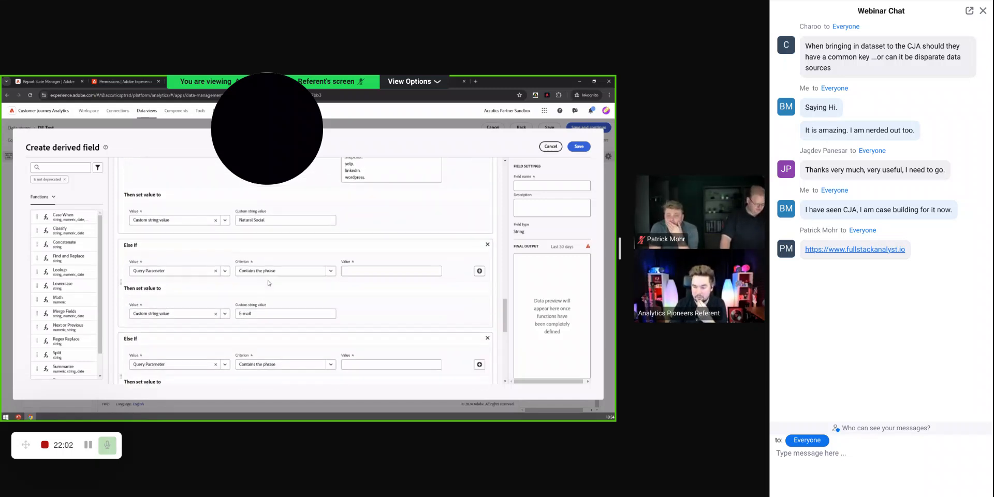
pyautogui.scroll(15, 441, 217)
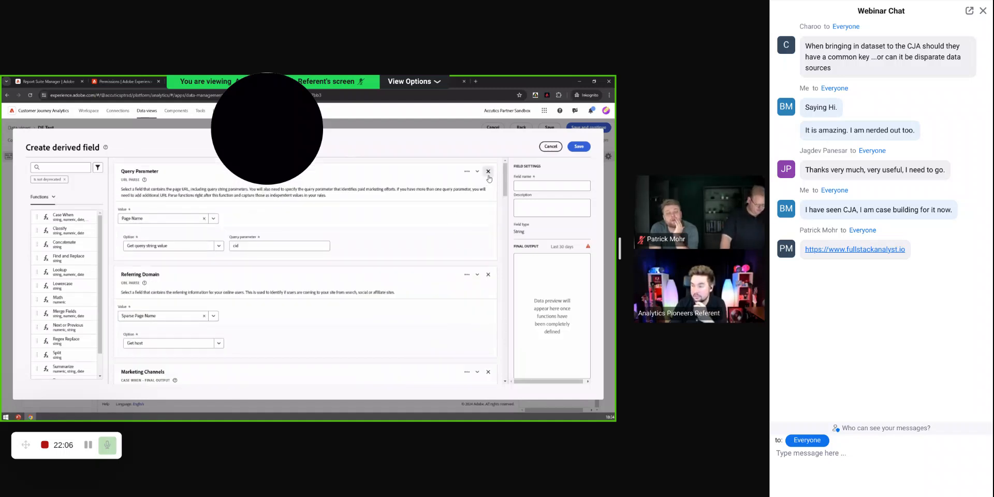
pyautogui.click(554, 150)
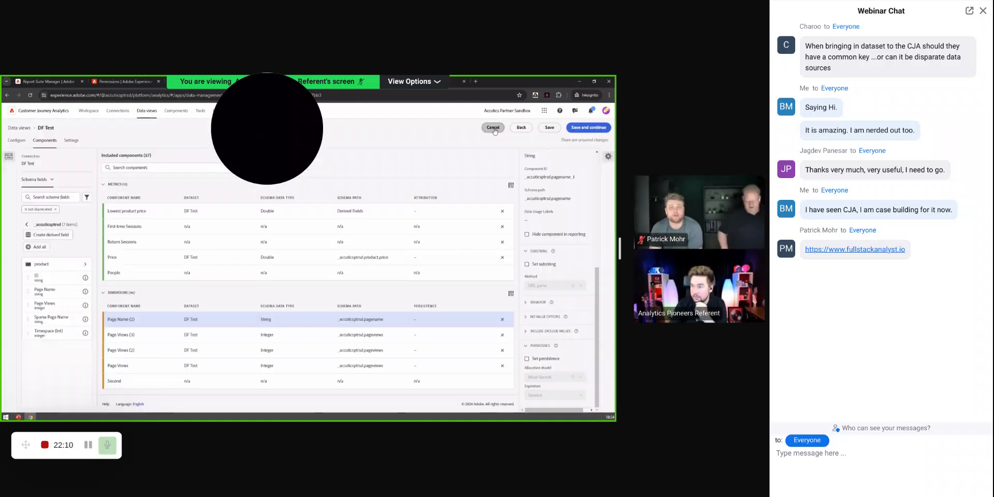
# Leave the data view, discarding its unsaved changes, and open the DF Test project in Workspace.
pyautogui.click(494, 130)
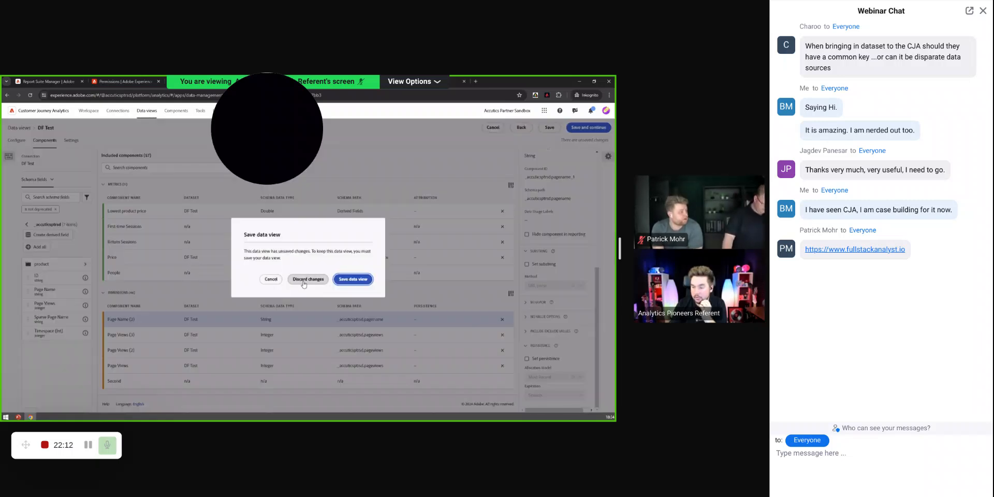
pyautogui.click(308, 279)
pyautogui.click(89, 112)
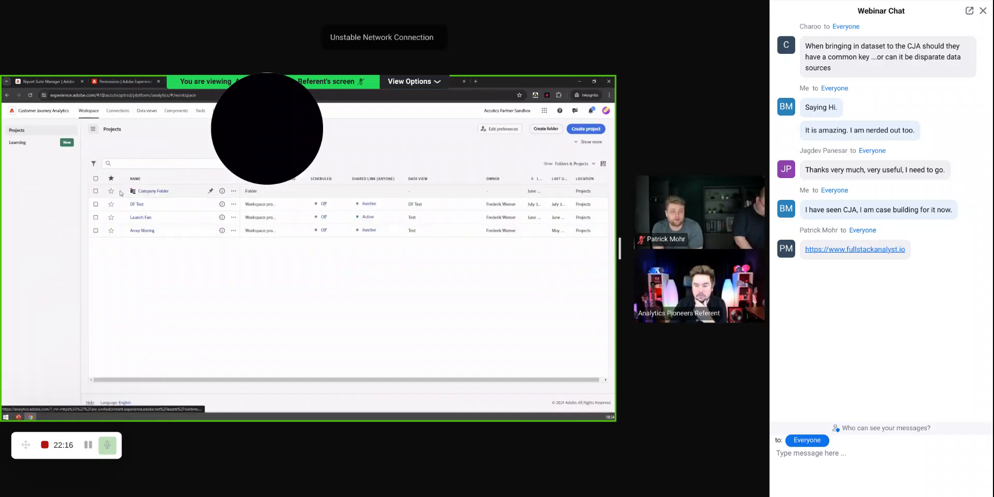
pyautogui.click(138, 205)
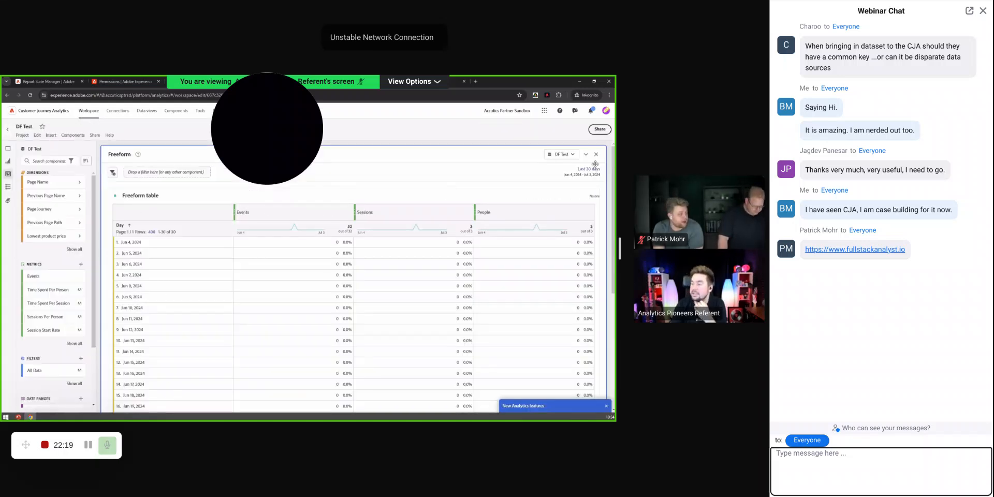
# Open the Previous Page Path derived field from the DF Test data view and examine its previous-value rules.
pyautogui.click(572, 154)
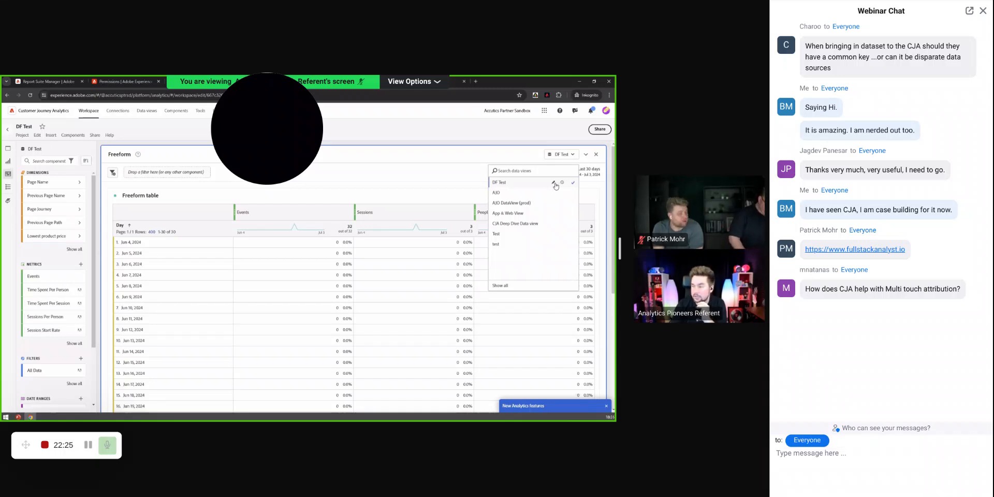
pyautogui.click(554, 183)
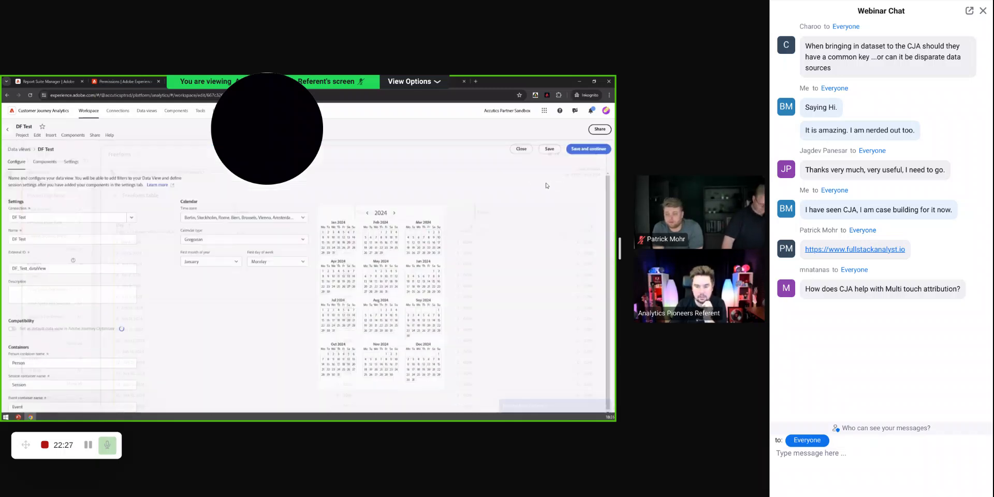
pyautogui.click(54, 133)
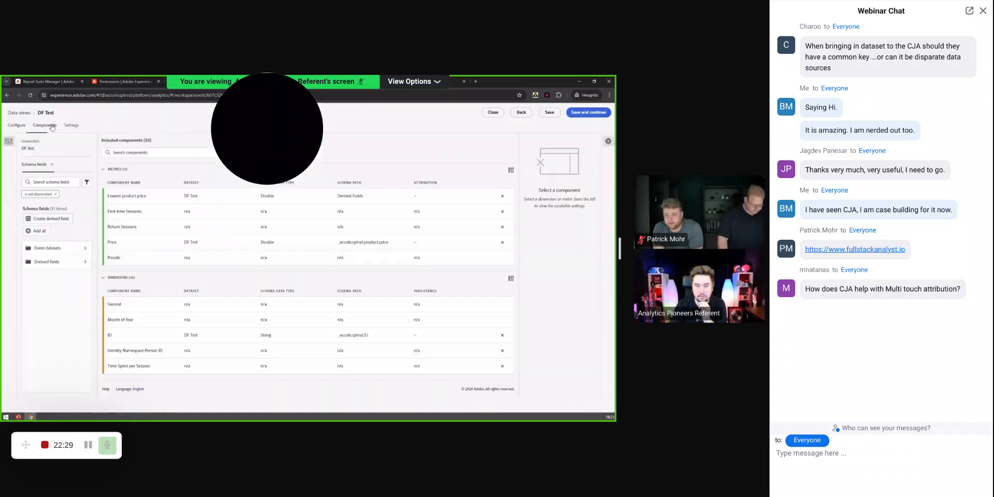
pyautogui.click(65, 264)
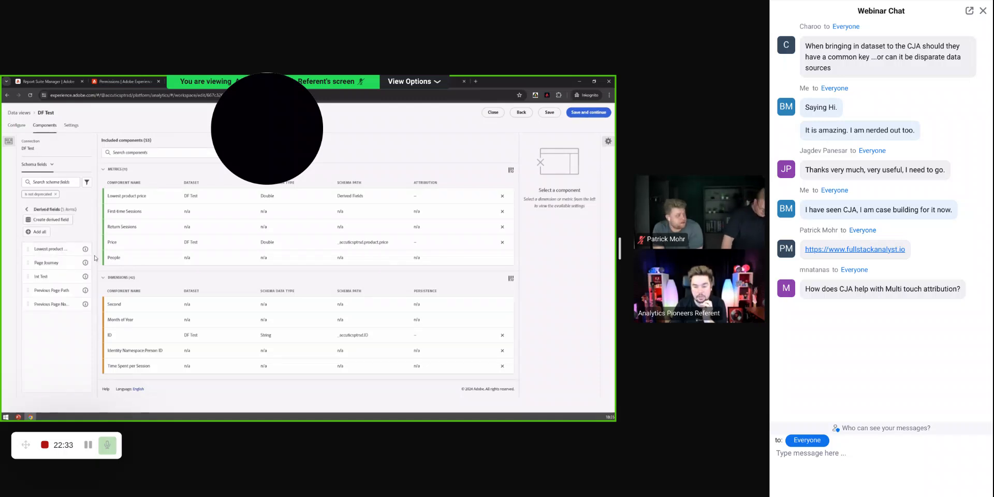
pyautogui.moveTo(97, 256); pyautogui.dragTo(123, 255)
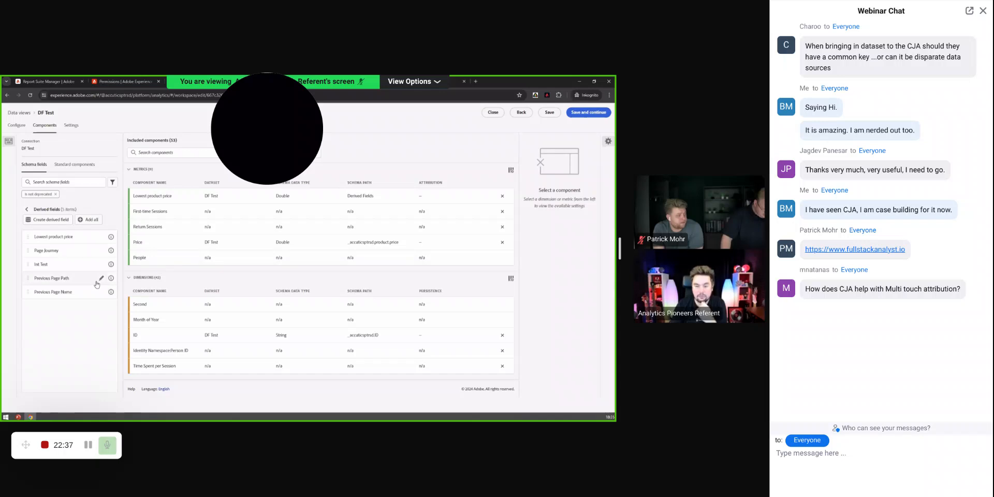
pyautogui.click(101, 279)
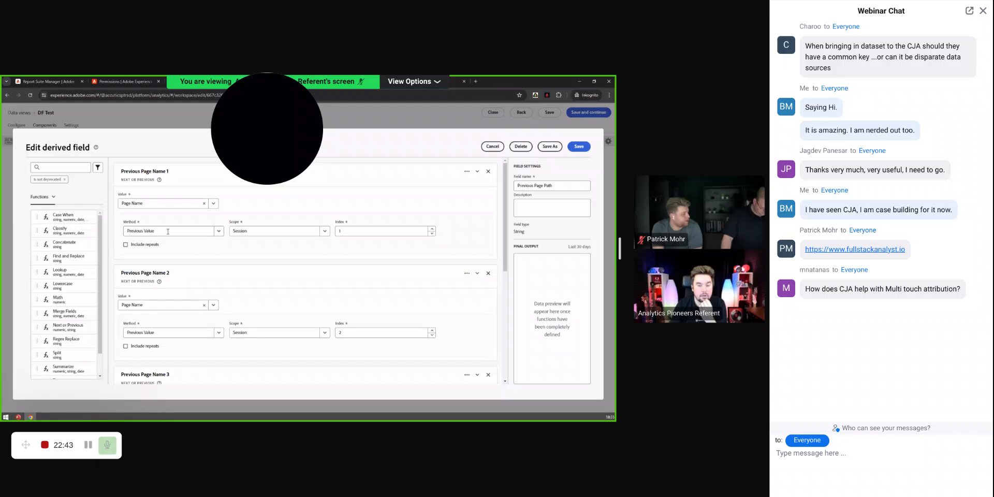
pyautogui.scroll(-5, 300, 234)
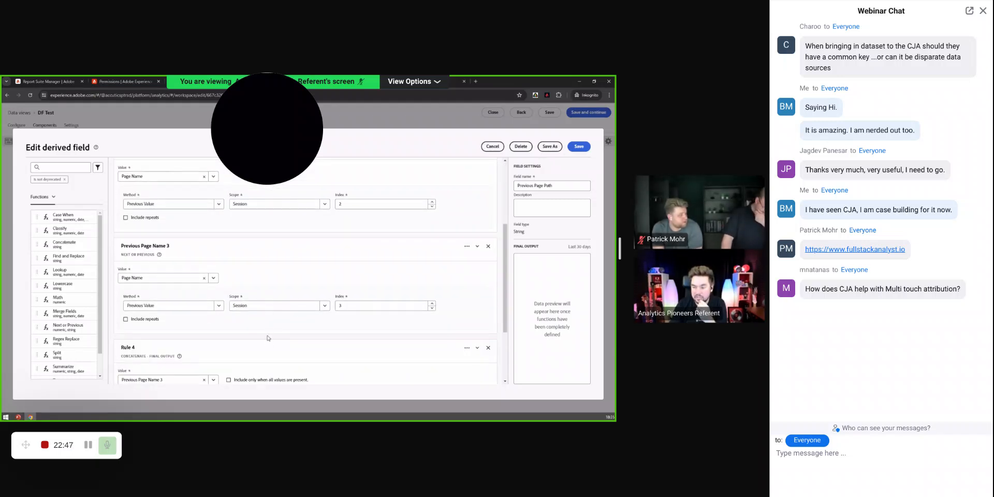
pyautogui.scroll(5, 223, 259)
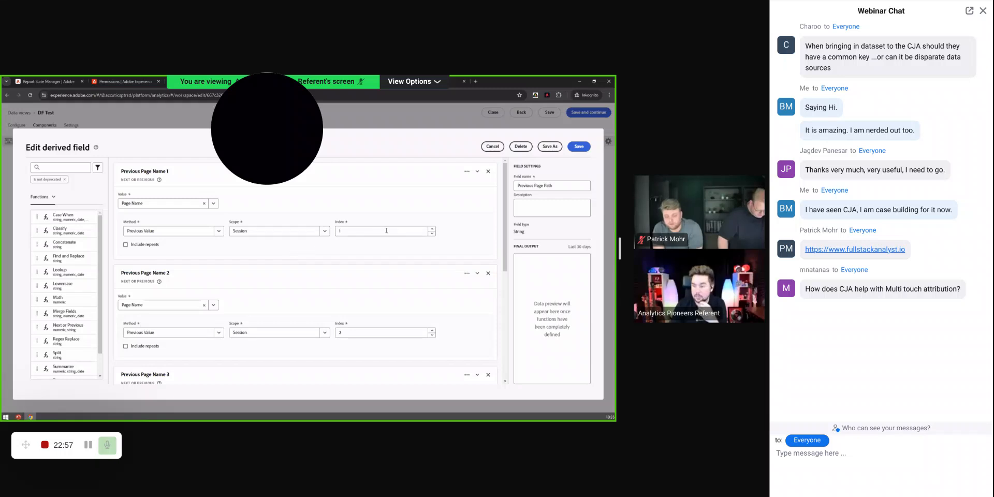
# Try index 10 for the Previous Page Name 1 rule, cancel the derived field edit and close the data view.
pyautogui.click(433, 231)
pyautogui.click(432, 231)
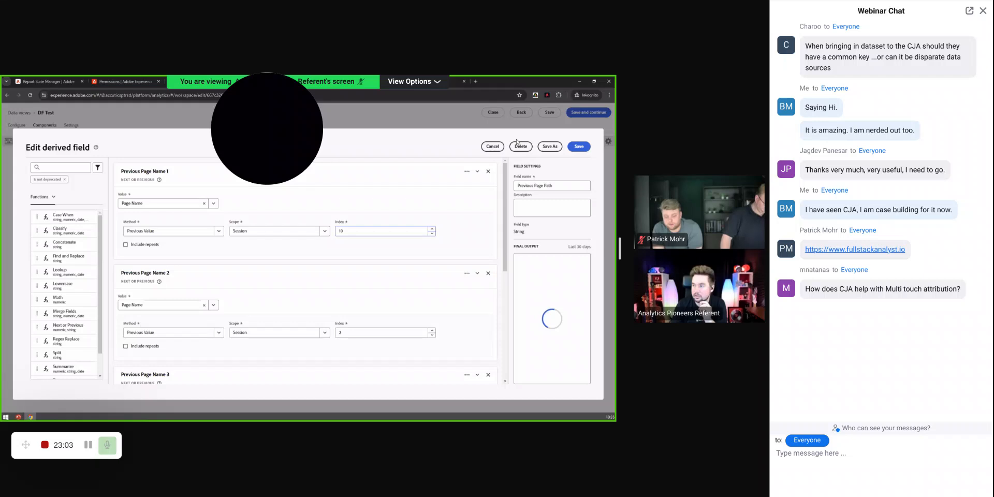
pyautogui.click(492, 146)
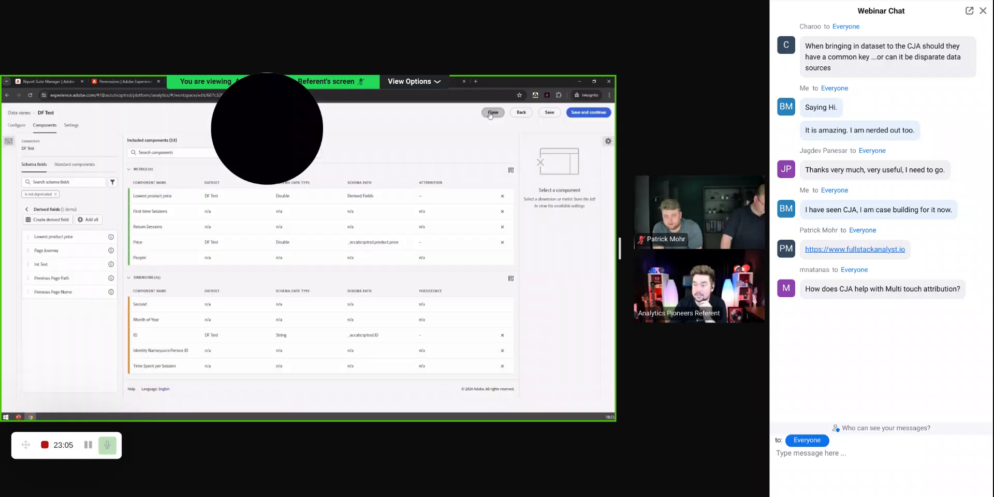
pyautogui.click(492, 112)
# Replace the freeform table's Day dimension with Page Name and break down the Payment Page row by Previous Page Name.
pyautogui.moveTo(47, 182); pyautogui.dragTo(147, 230)
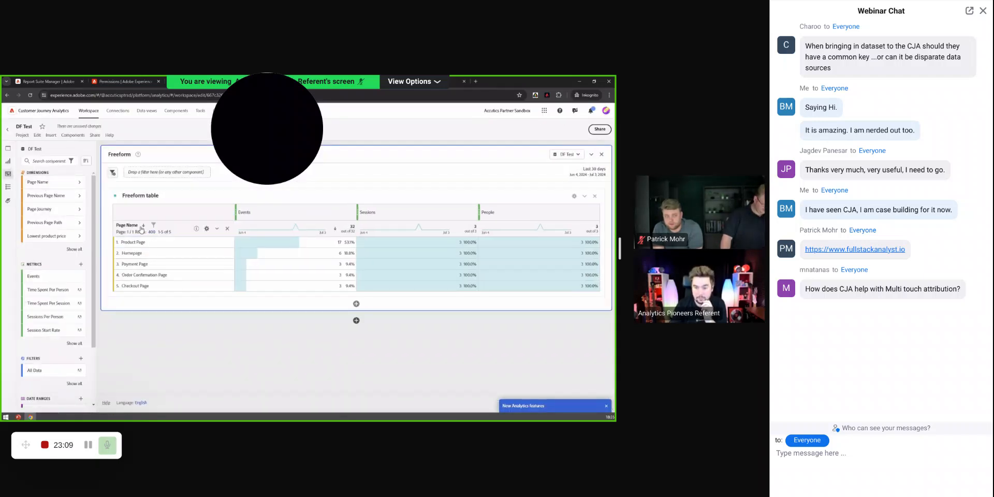
pyautogui.moveTo(54, 202); pyautogui.dragTo(174, 268)
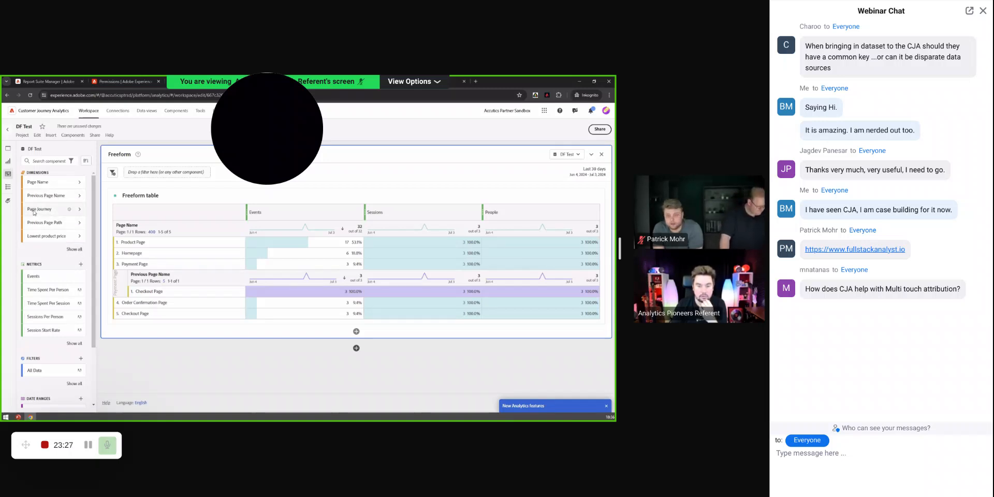
# Replace the Payment Page row's breakdown with Page Journey and widen the table's dimension column to fit the journey names.
pyautogui.moveTo(34, 211); pyautogui.dragTo(187, 279)
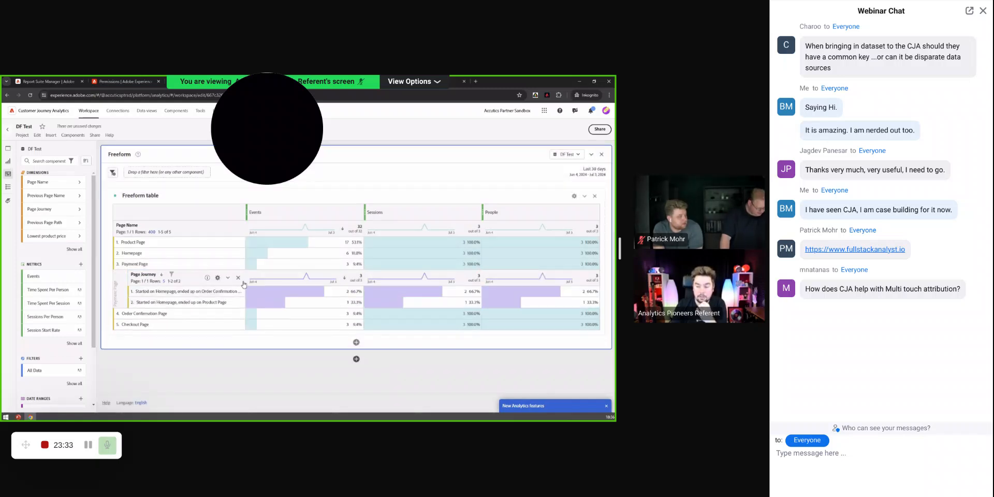
pyautogui.moveTo(247, 282); pyautogui.dragTo(310, 286)
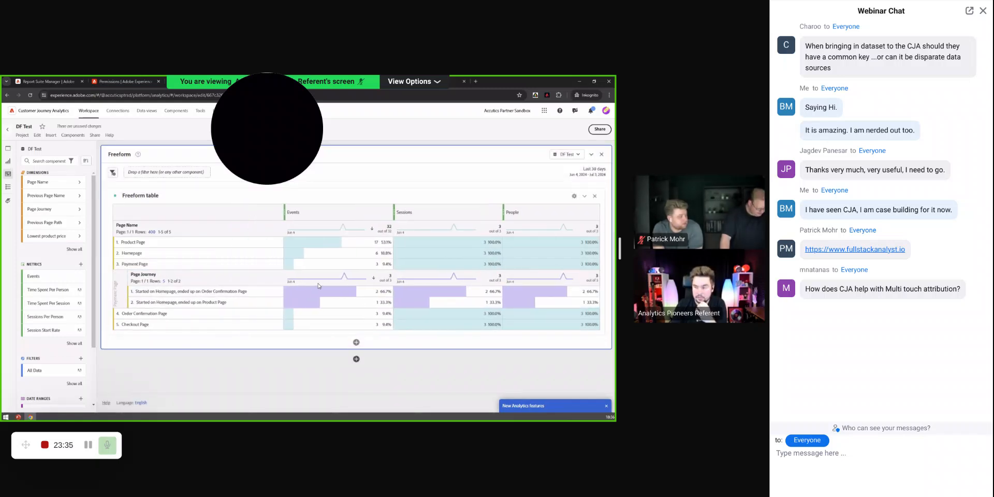
# Open the Page Journey derived field from the DF Test data view, examine its rules, and exit without saving.
pyautogui.click(568, 154)
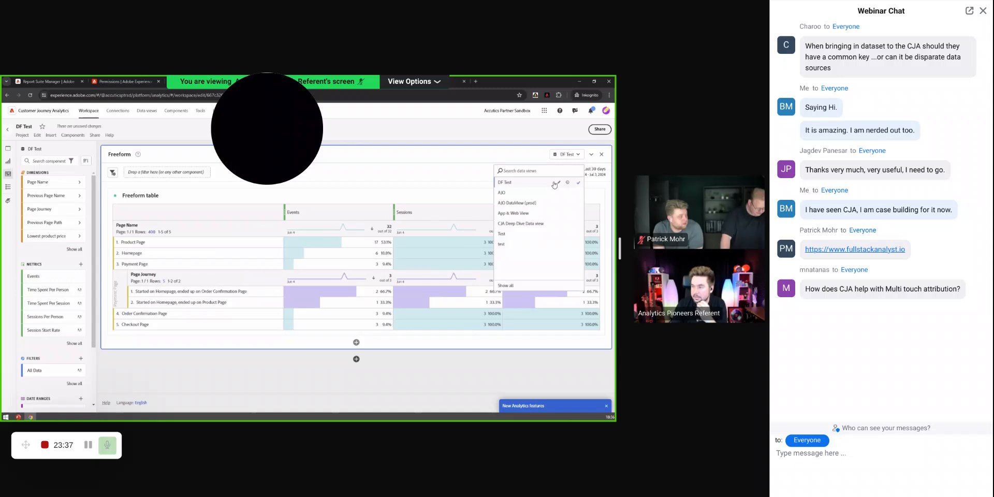
pyautogui.click(558, 184)
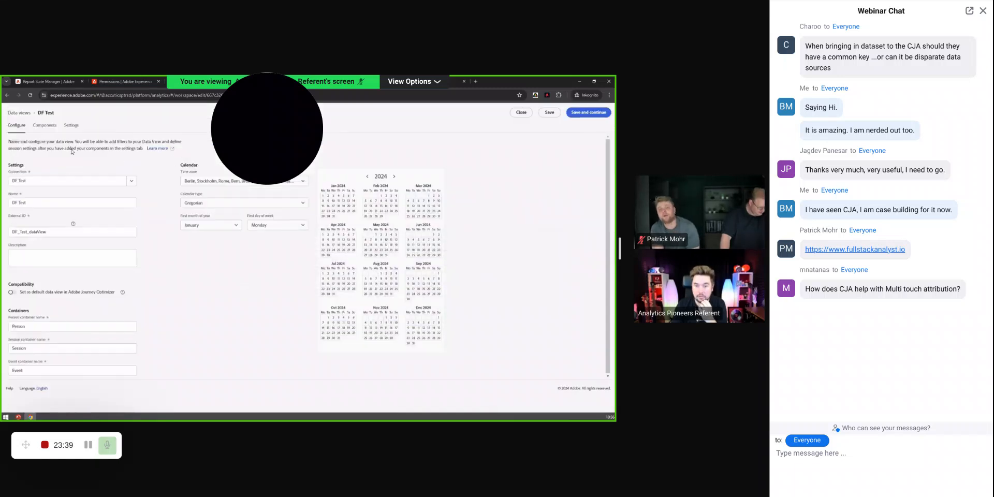
pyautogui.click(44, 128)
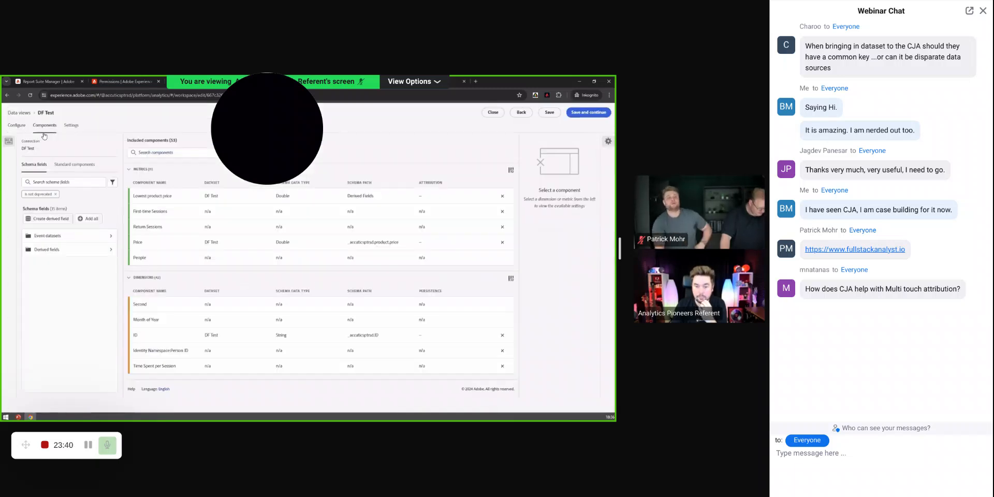
pyautogui.click(68, 253)
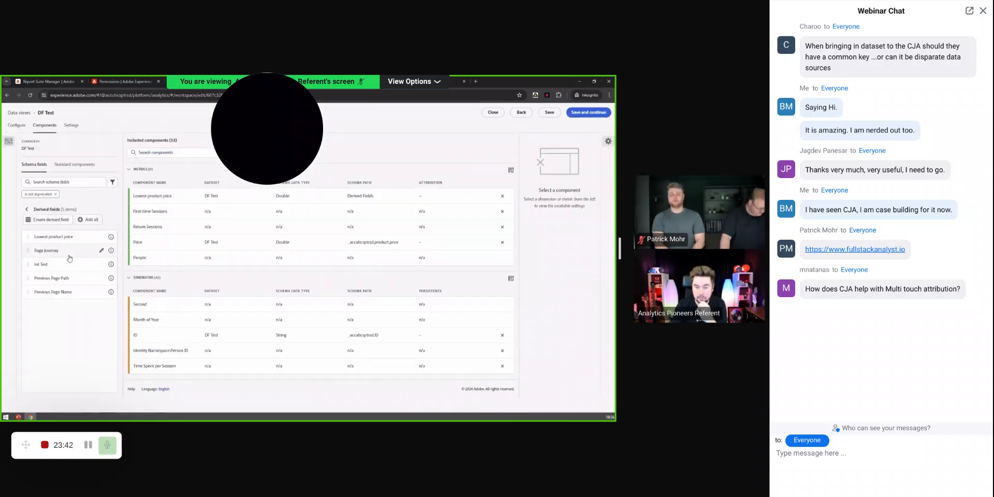
pyautogui.click(101, 251)
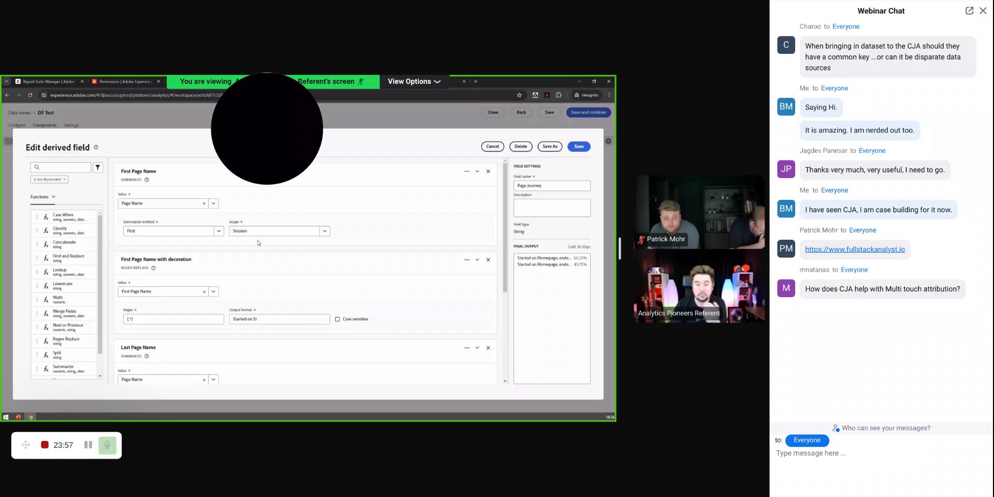
pyautogui.scroll(-5, 258, 243)
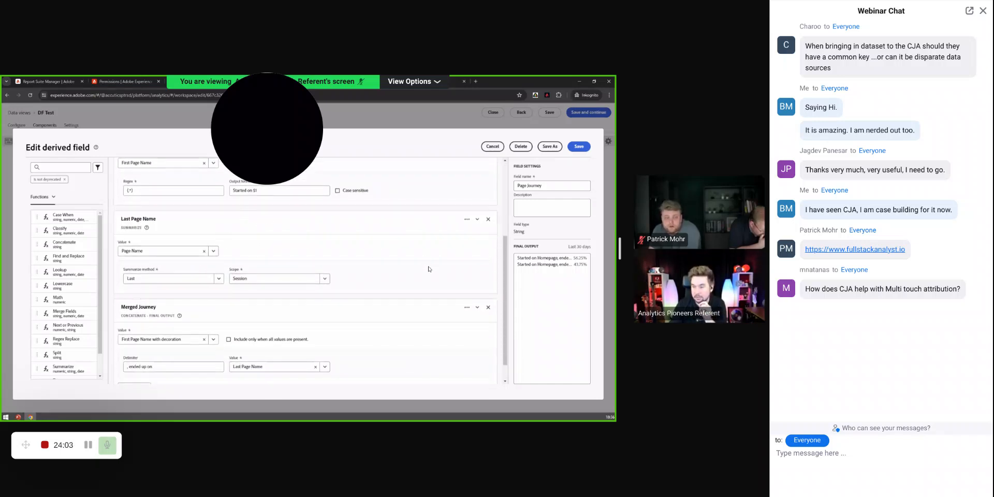
pyautogui.scroll(2, 273, 231)
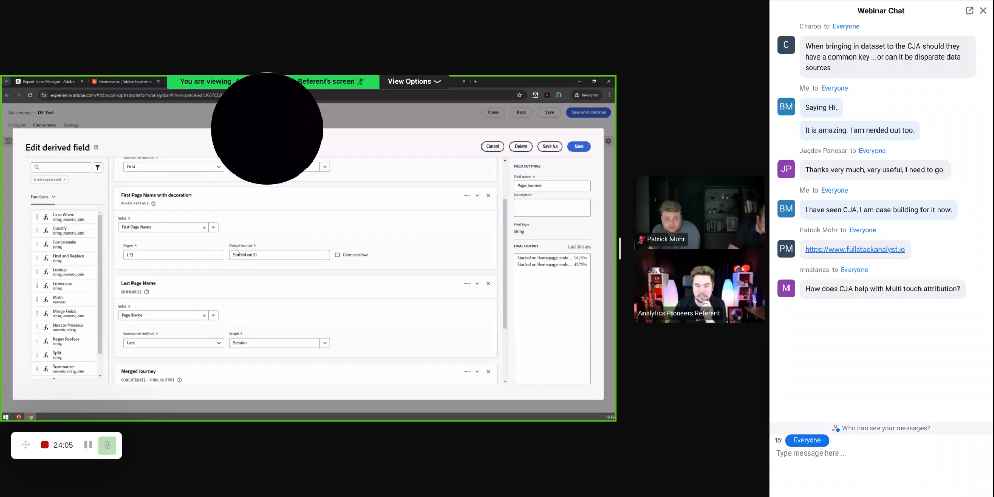
pyautogui.scroll(-3, 237, 252)
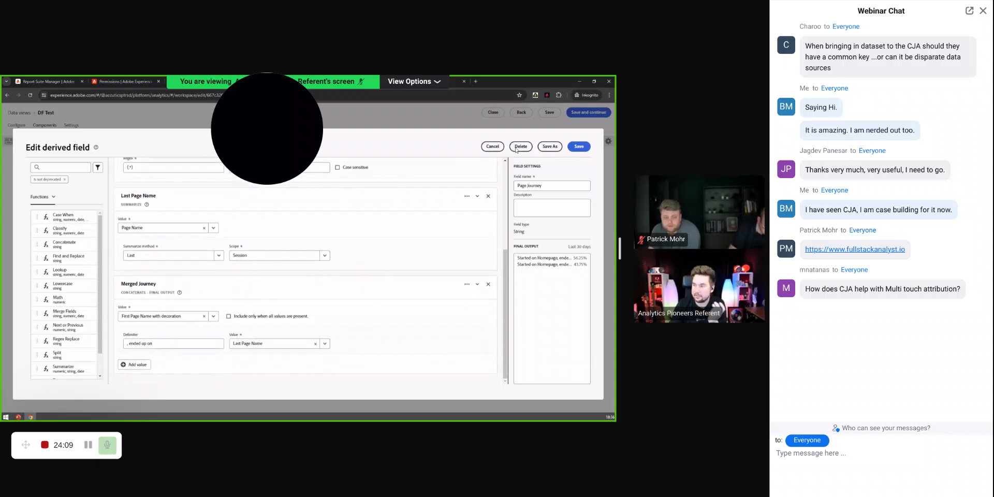
pyautogui.click(494, 148)
pyautogui.click(493, 113)
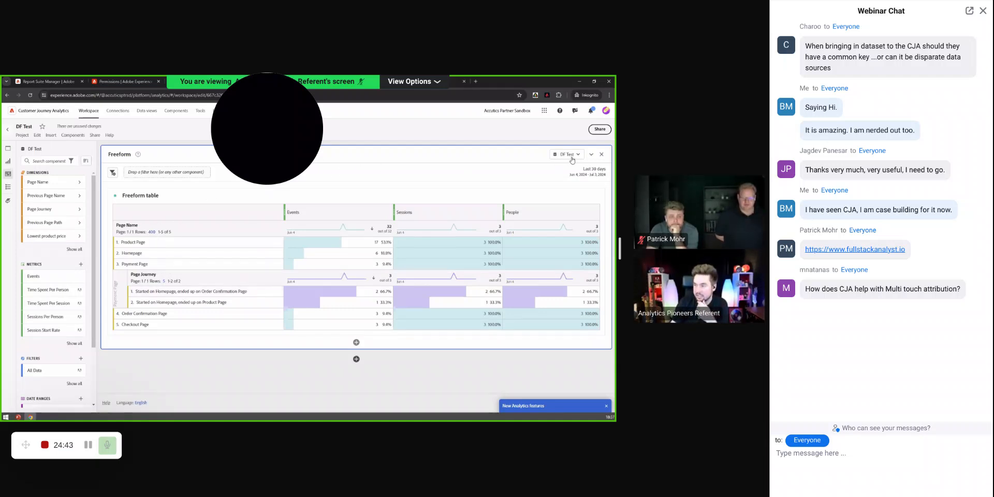
# Open the Lowest product price derived field in the DF Test data view and examine the summarize methods available for Price.
pyautogui.click(569, 155)
pyautogui.click(558, 184)
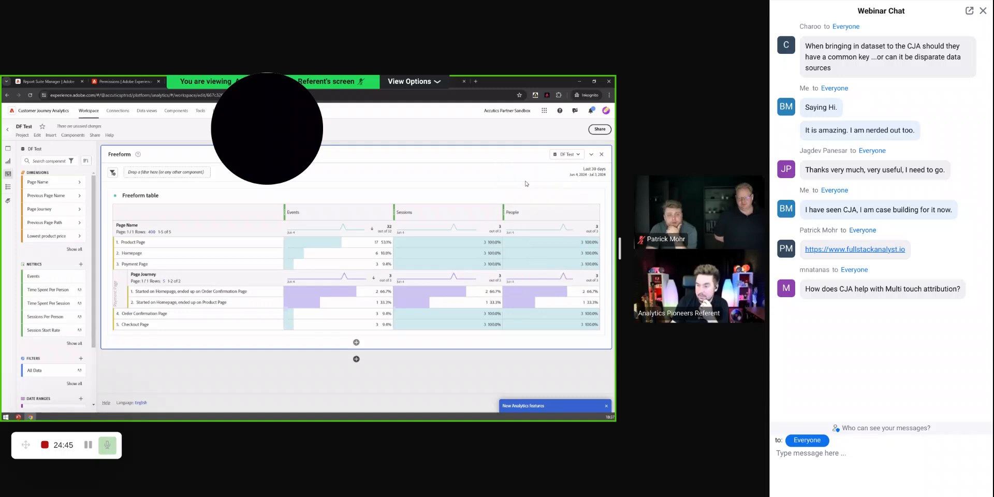
pyautogui.click(52, 127)
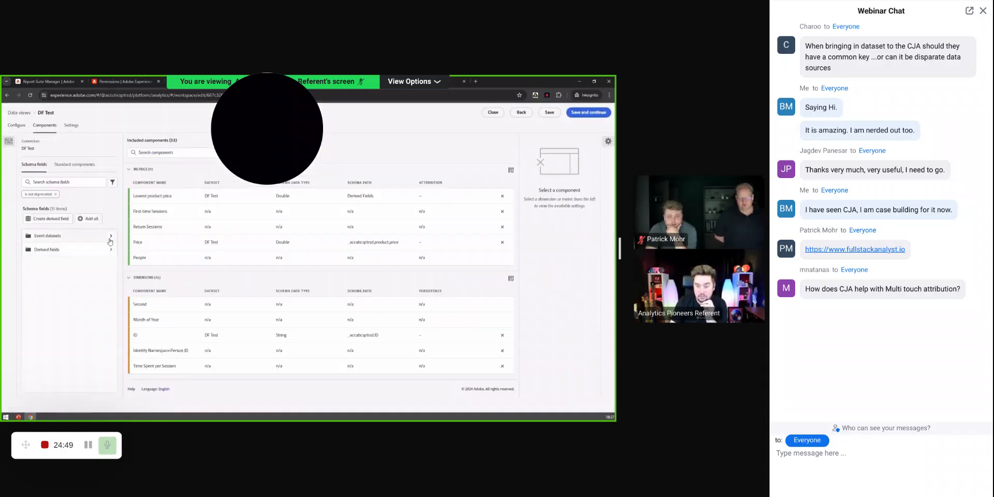
pyautogui.click(111, 250)
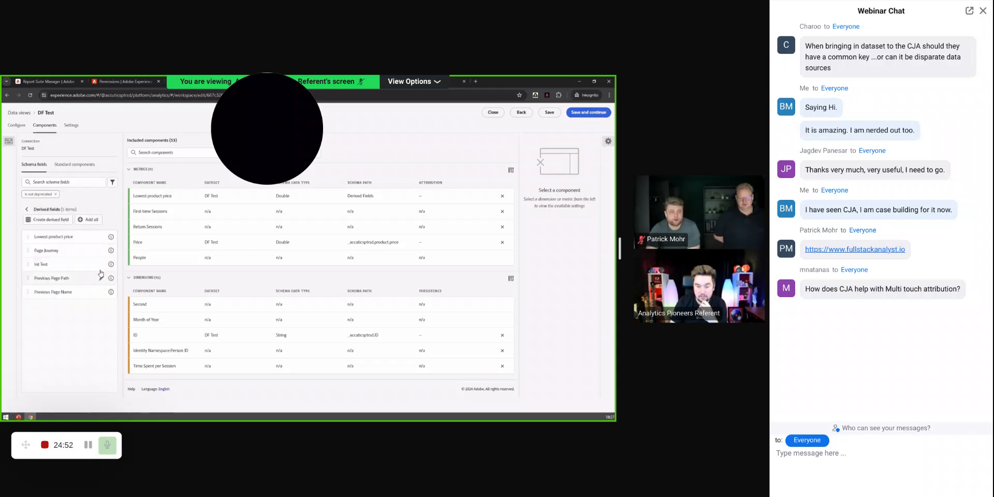
pyautogui.click(103, 240)
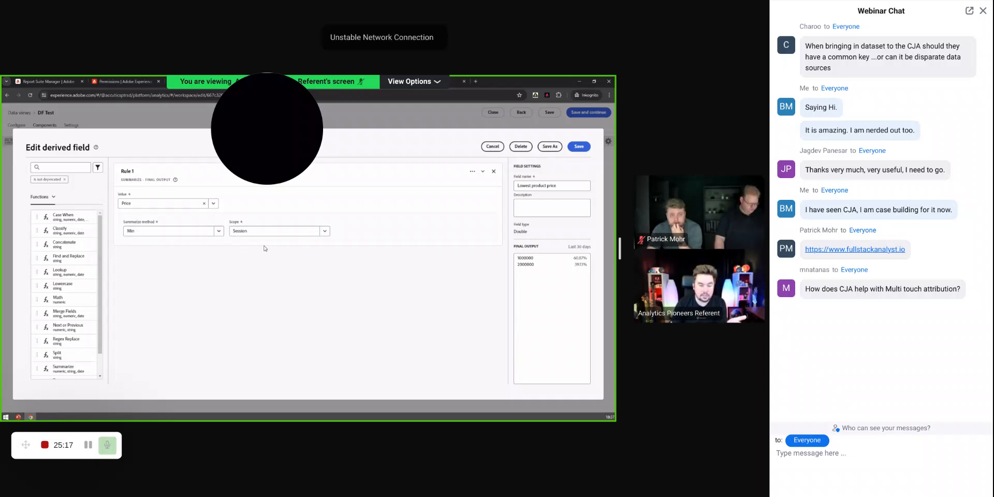
pyautogui.click(209, 204)
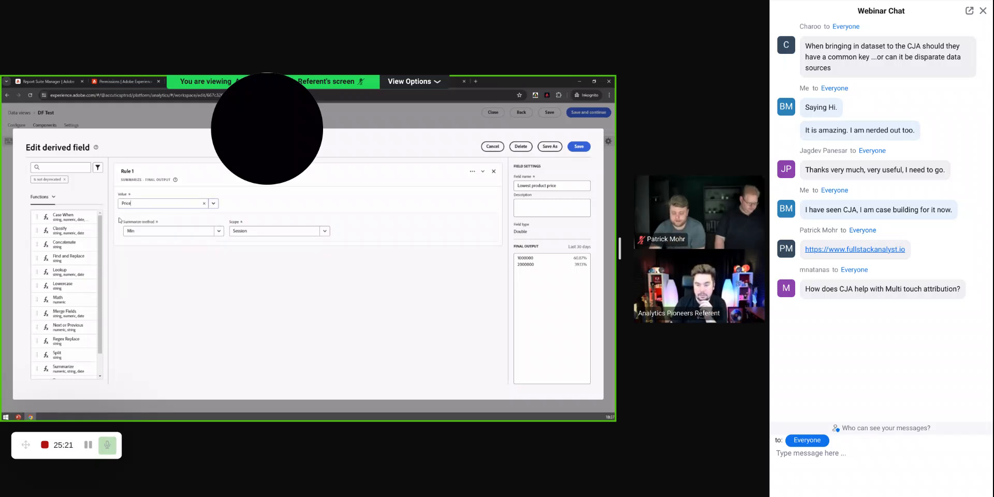
pyautogui.click(218, 231)
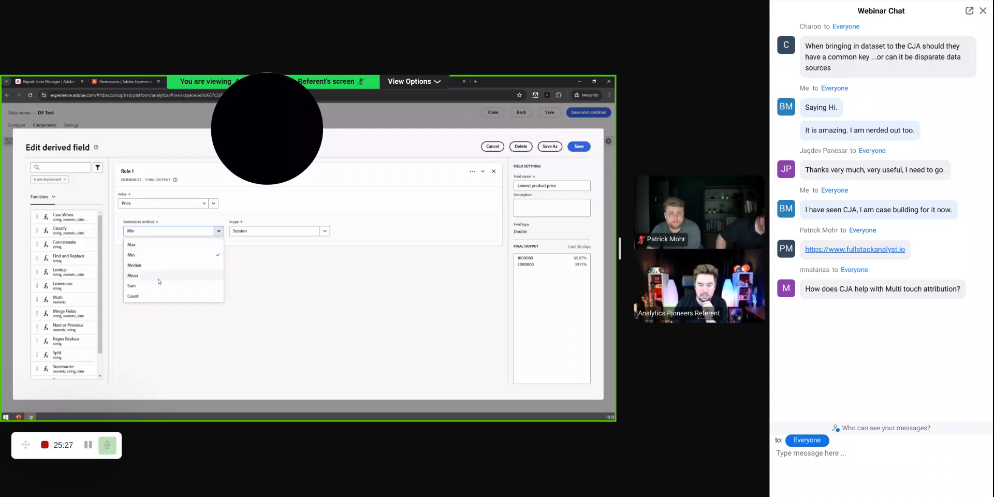
pyautogui.click(291, 278)
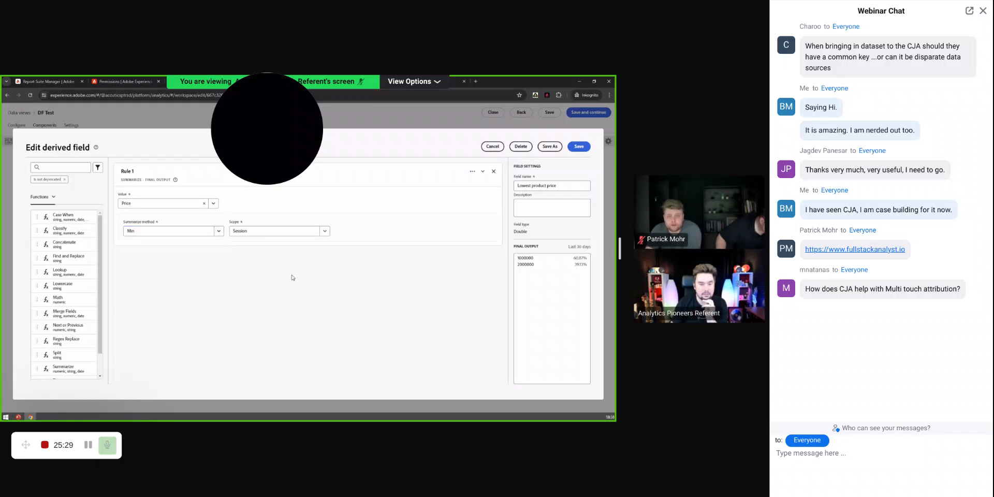
# Replace Rule 1 of the Lowest product price derived field with a new Summarize function using Page Name as its value.
pyautogui.click(493, 171)
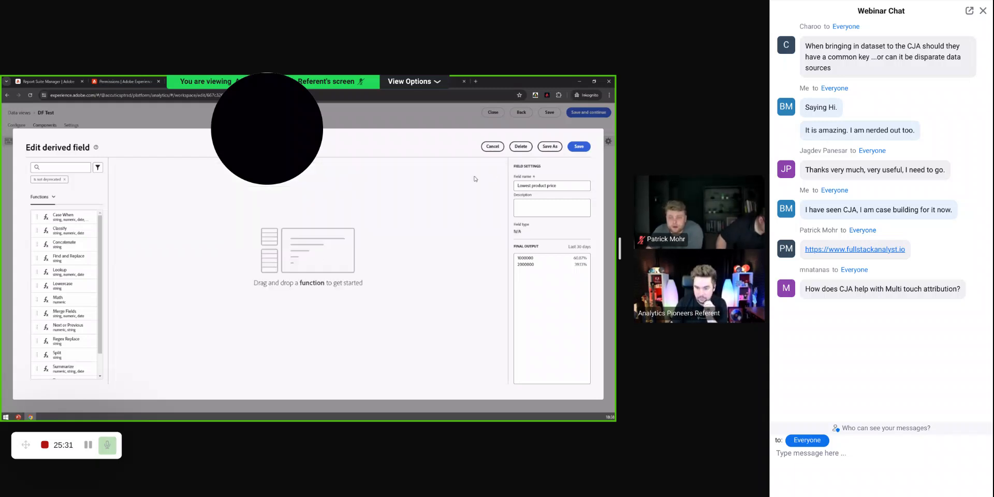
pyautogui.moveTo(75, 329); pyautogui.dragTo(63, 292)
pyautogui.scroll(-1, 73, 334)
pyautogui.moveTo(73, 348); pyautogui.dragTo(209, 248)
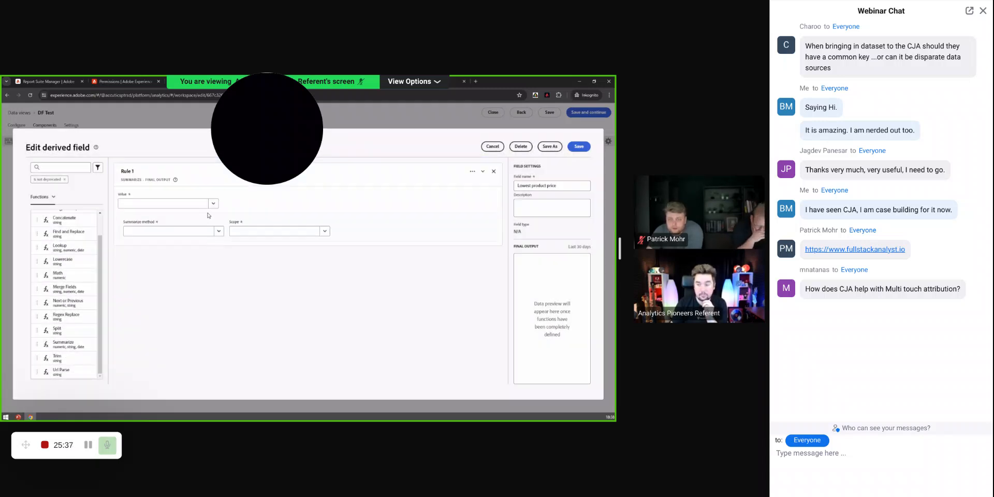
pyautogui.click(213, 203)
pyautogui.scroll(-3, 182, 273)
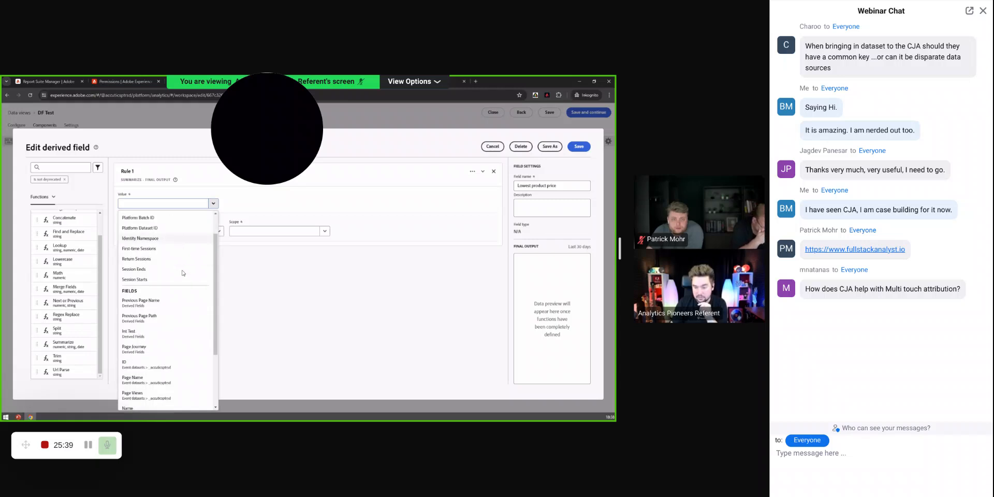
pyautogui.scroll(-1, 182, 272)
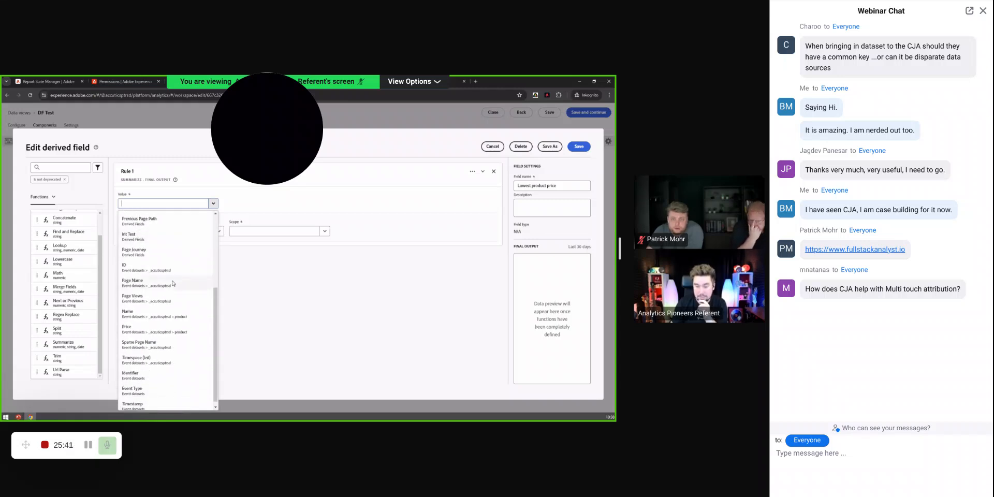
pyautogui.click(171, 284)
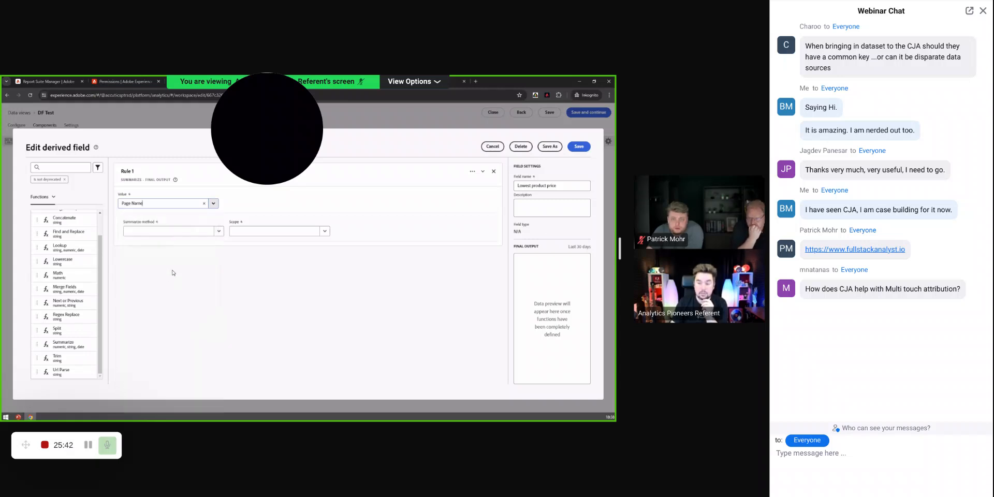
# Try the Count Distinct summarize method for Page Name, cancel the derived field edit and close the data view.
pyautogui.click(219, 231)
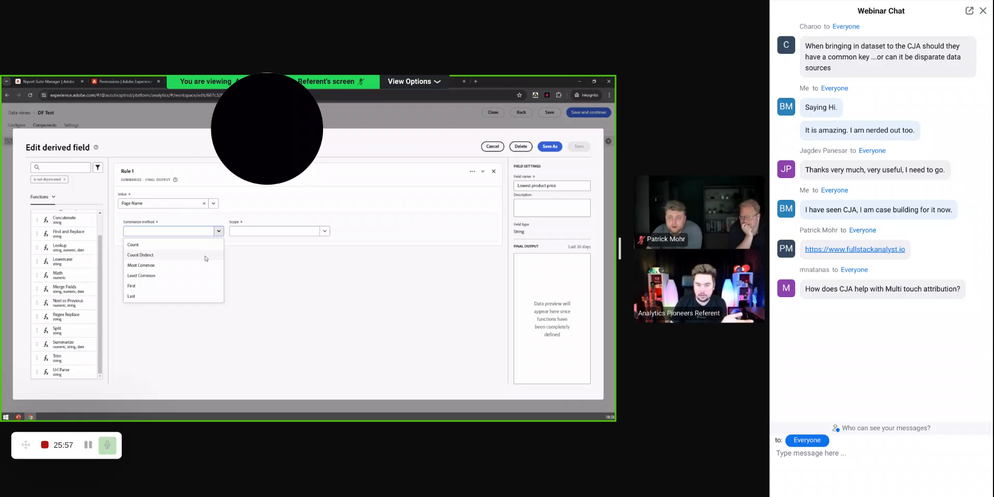
pyautogui.click(205, 255)
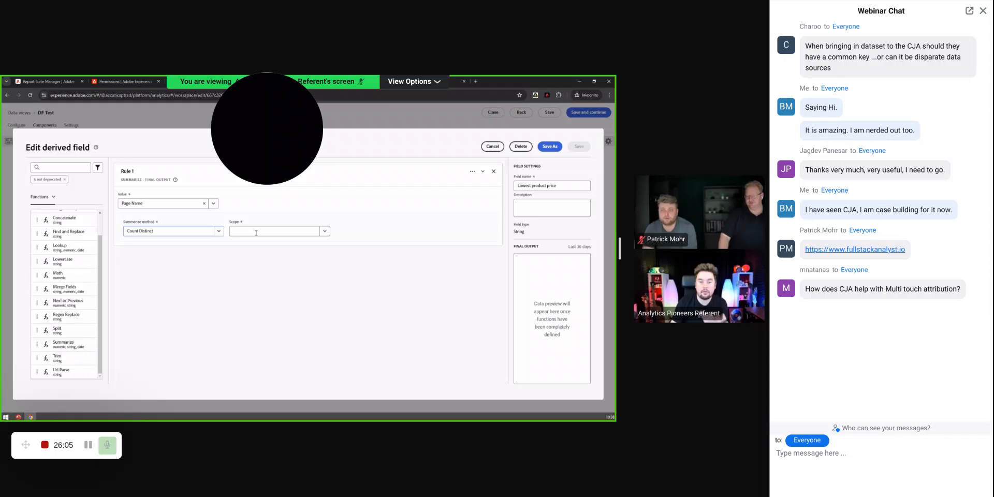
pyautogui.click(492, 148)
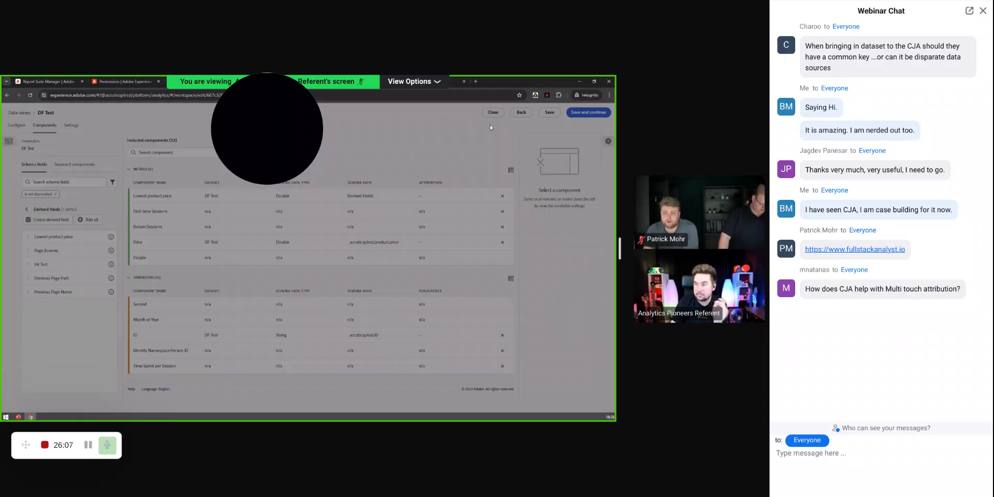
pyautogui.click(490, 113)
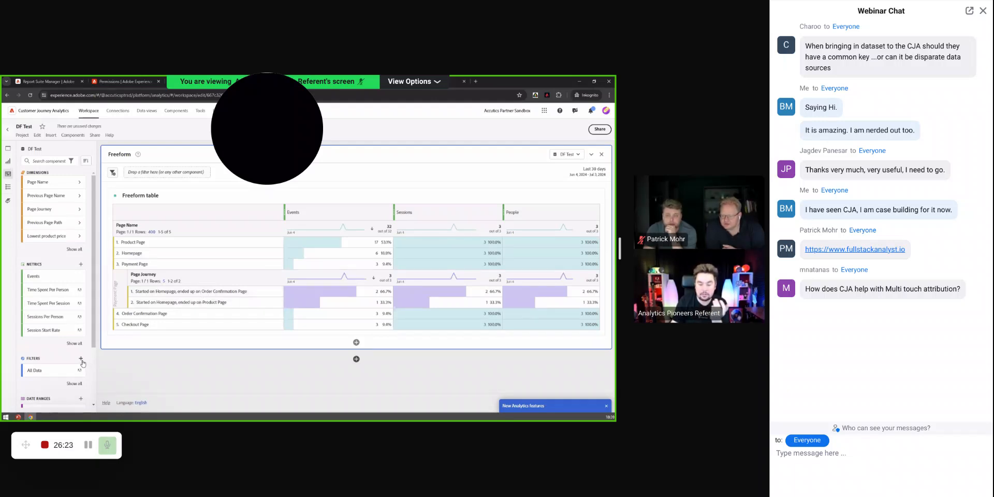
# Start a new filter and add the Lowest product price metric to its Event-level definition.
pyautogui.click(80, 359)
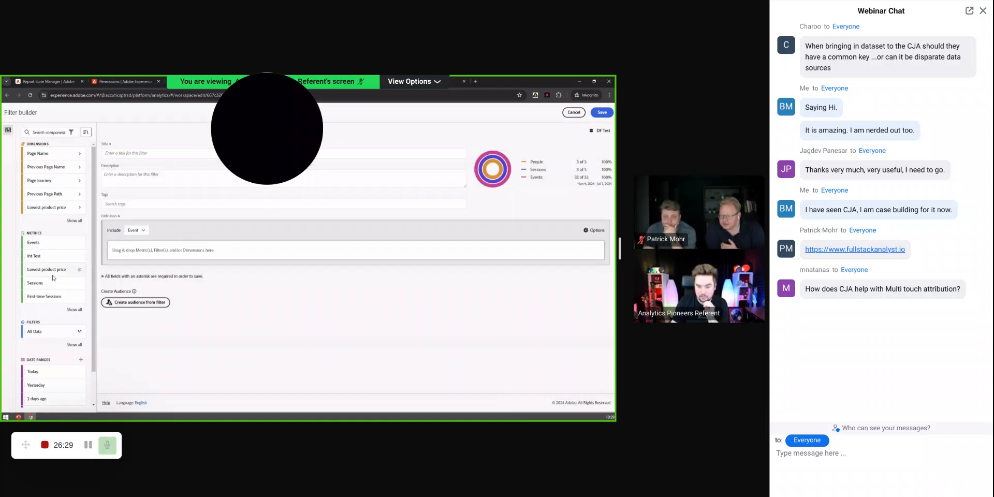
pyautogui.moveTo(52, 269); pyautogui.dragTo(183, 254)
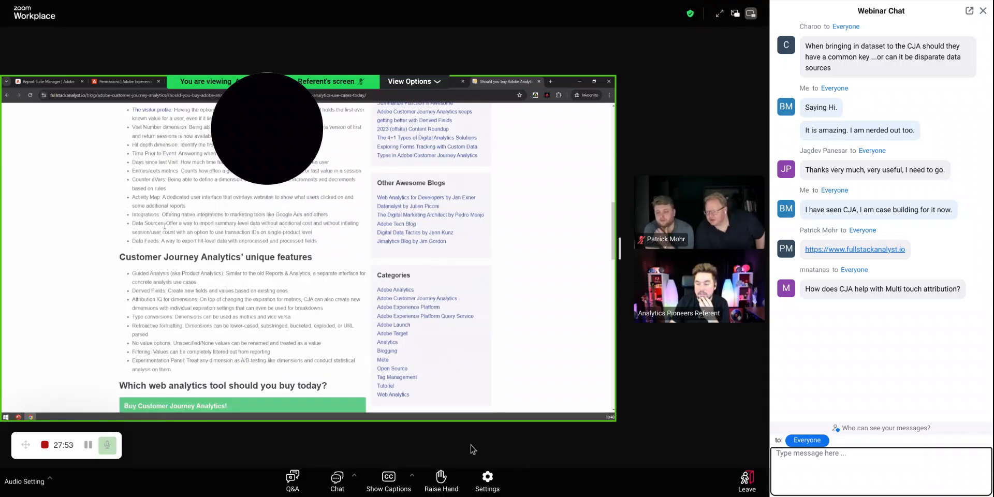
pyautogui.click(49, 479)
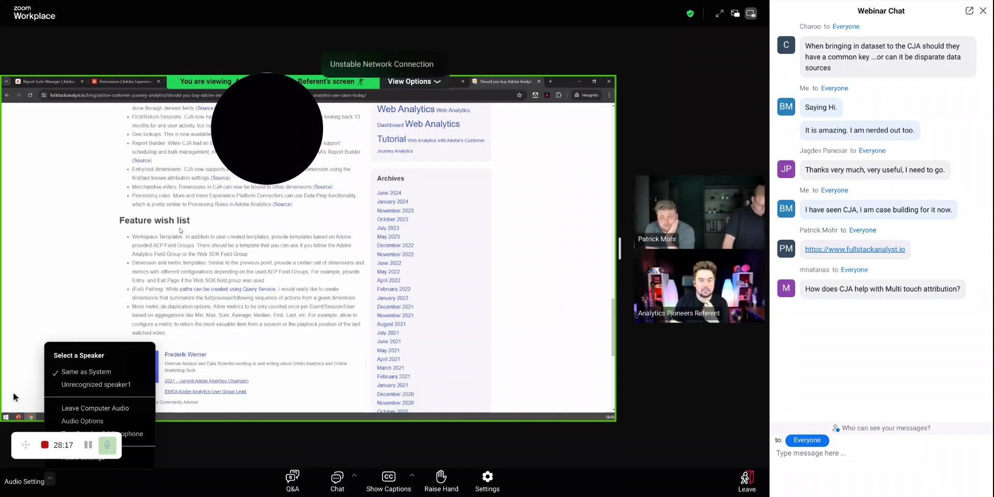
pyautogui.moveTo(33, 453); pyautogui.dragTo(199, 261)
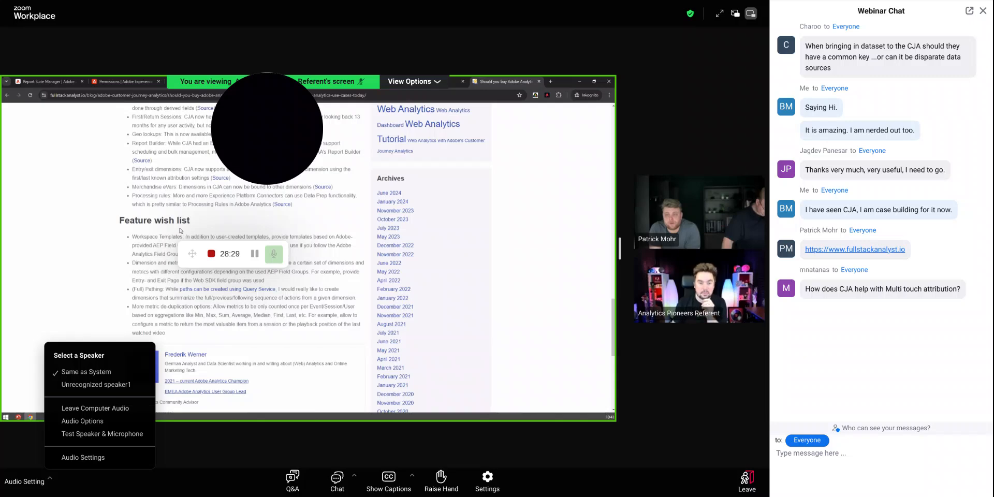
# Send Everyone: "Hi - we are case building for this now, the business is bound to ask why we want more tools and the $ for that.".
pyautogui.click(808, 471)
pyautogui.write('Th eb')
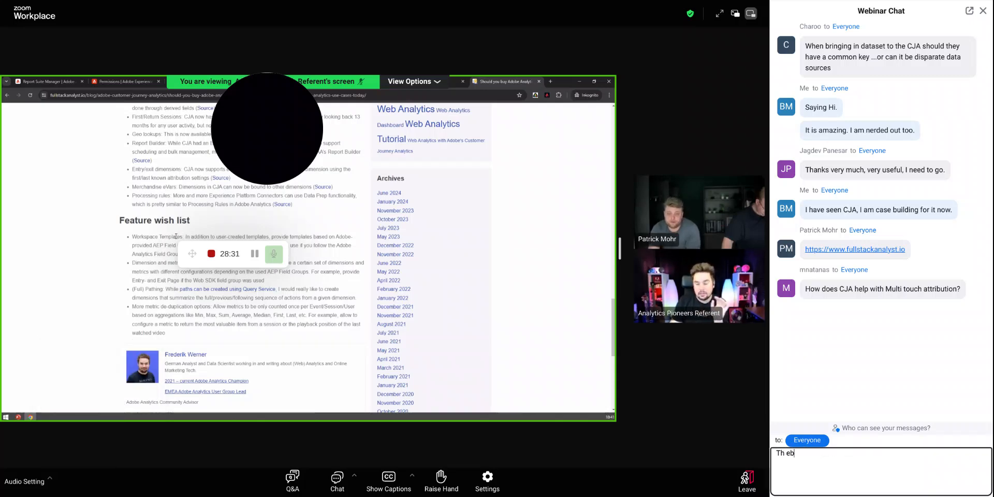
pyautogui.press('BackSpace')
pyautogui.press('BackSpace')
pyautogui.press('BackSpace')
pyautogui.press('BackSpace')
pyautogui.write('Hi - th')
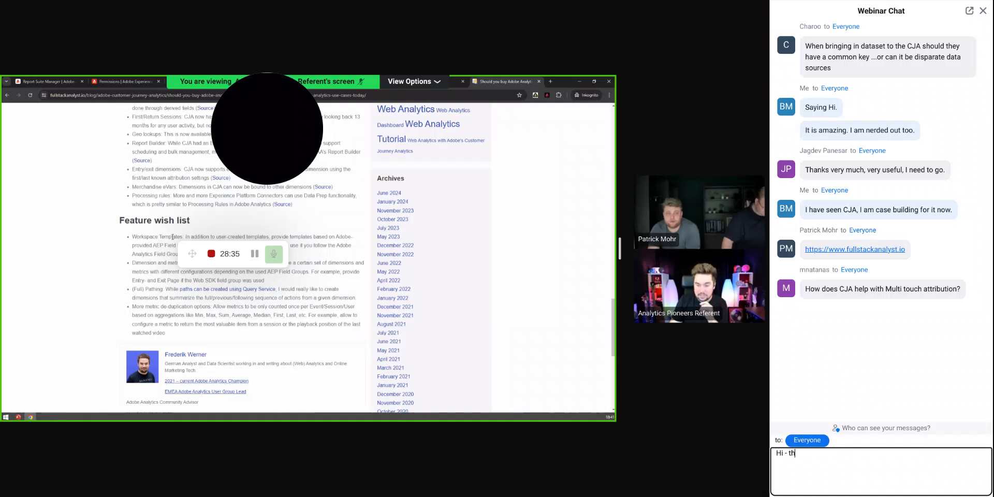
pyautogui.write('e busiess wi')
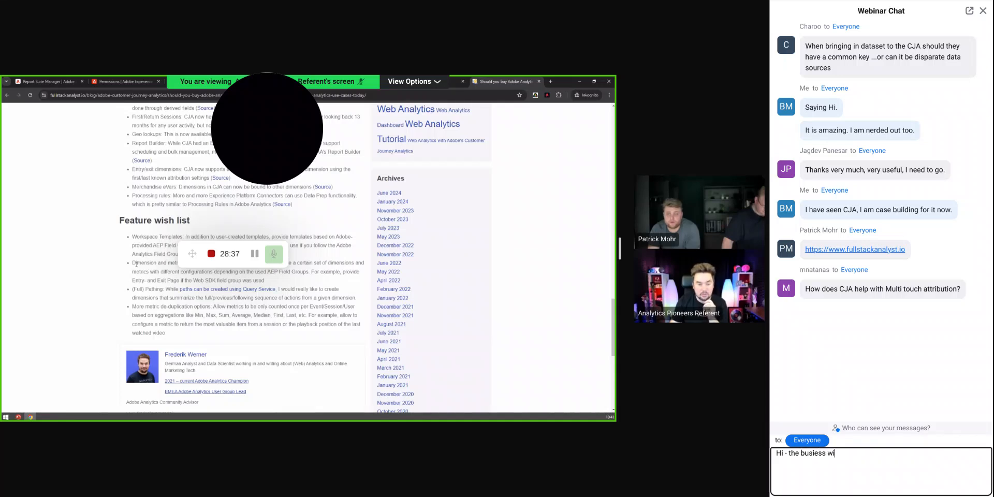
pyautogui.press('BackSpace')
pyautogui.press('BackSpace')
pyautogui.press('BackSpace')
pyautogui.press('BackSpace')
pyautogui.press('BackSpace')
pyautogui.press('BackSpace')
pyautogui.press('BackSpace')
pyautogui.press('BackSpace')
pyautogui.press('BackSpace')
pyautogui.press('BackSpace')
pyautogui.press('BackSpace')
pyautogui.press('BackSpace')
pyautogui.press('BackSpace')
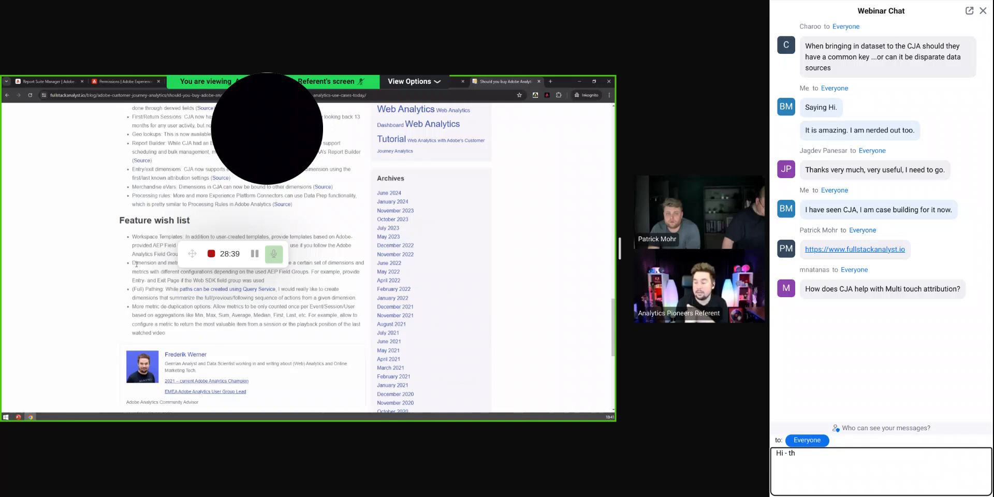
pyautogui.write('we are bidding no')
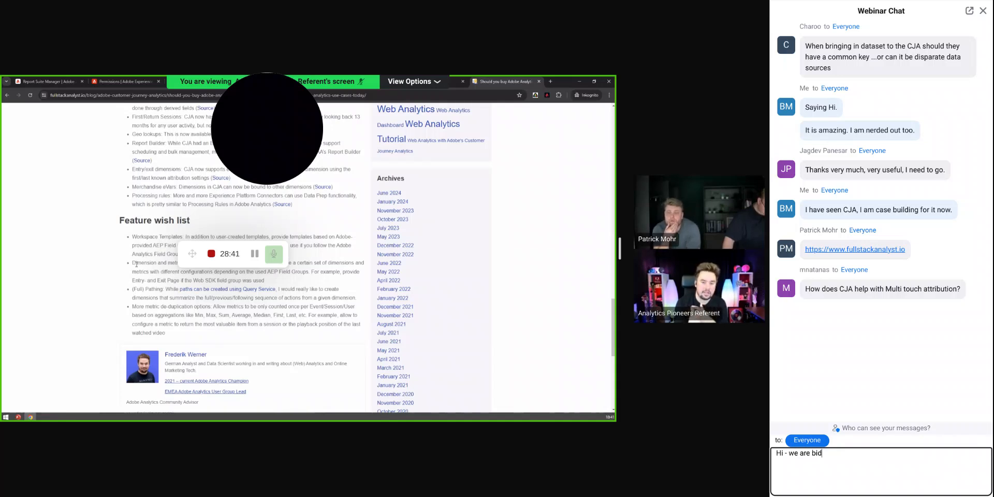
pyautogui.press('BackSpace')
pyautogui.press('BackSpace')
pyautogui.press('BackSpace')
pyautogui.press('BackSpace')
pyautogui.press('BackSpace')
pyautogui.press('BackSpace')
pyautogui.press('BackSpace')
pyautogui.press('BackSpace')
pyautogui.press('BackSpace')
pyautogui.press('BackSpace')
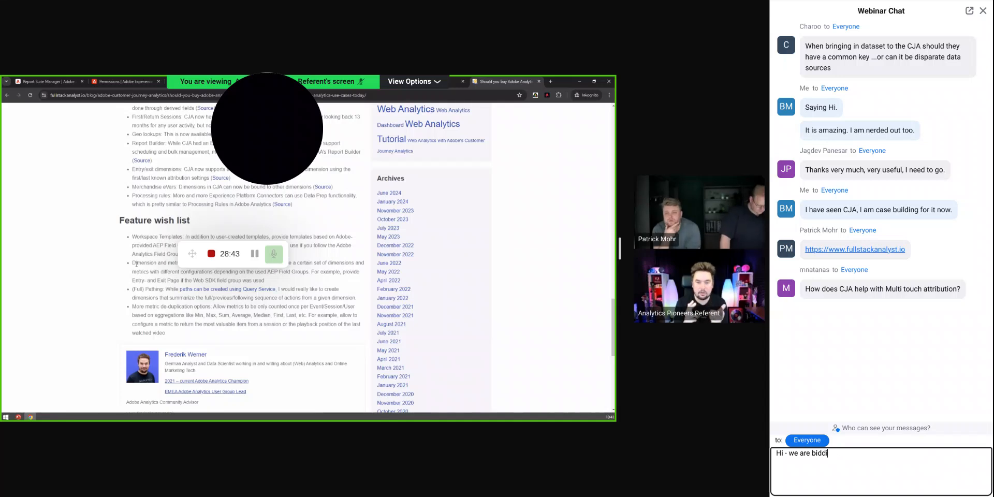
pyautogui.write('case')
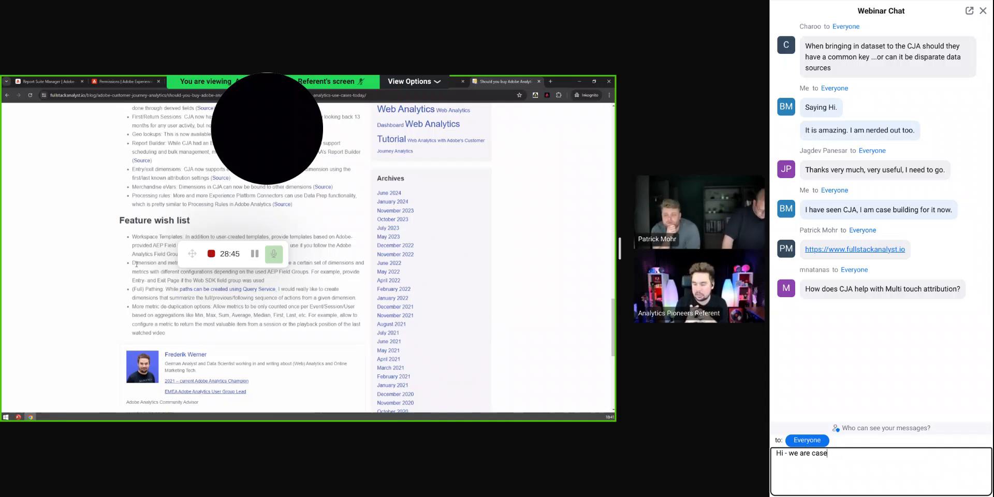
pyautogui.write(' bu')
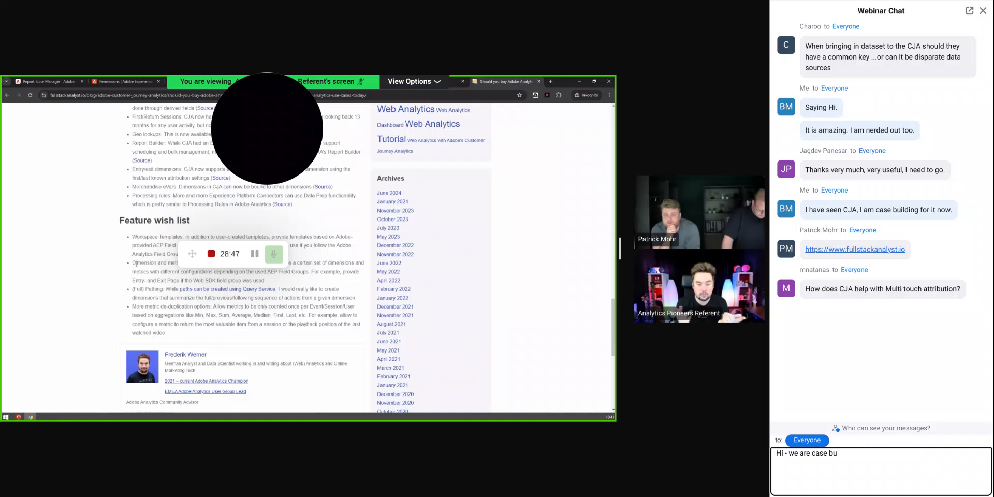
pyautogui.write('ilding ')
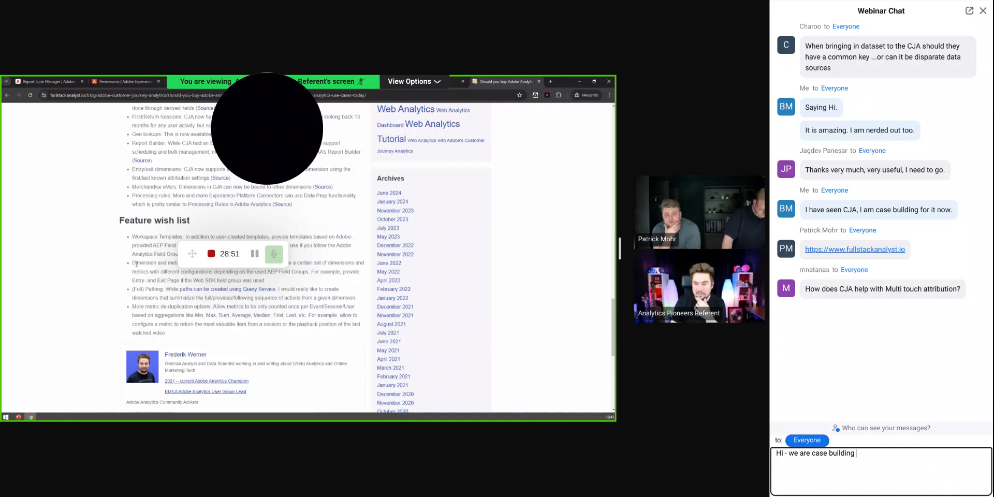
pyautogui.write('for thi')
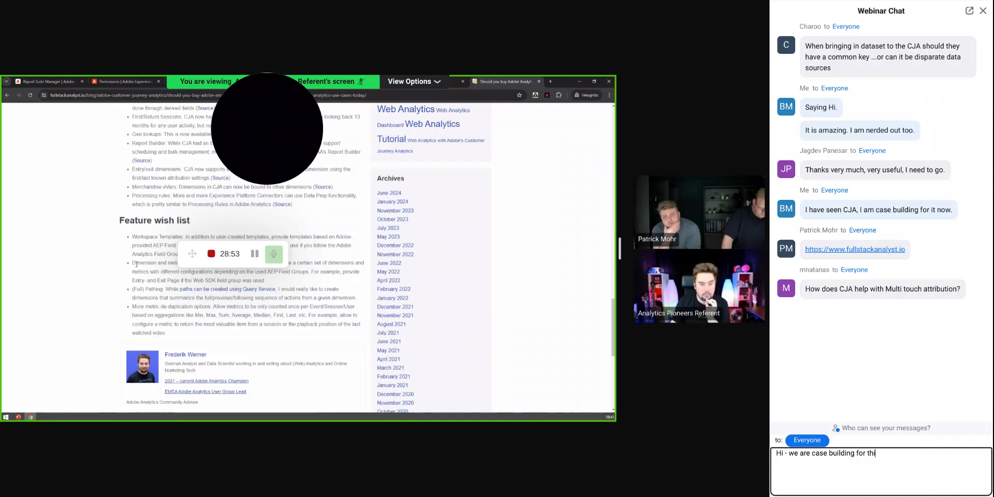
pyautogui.write('s now, the busine')
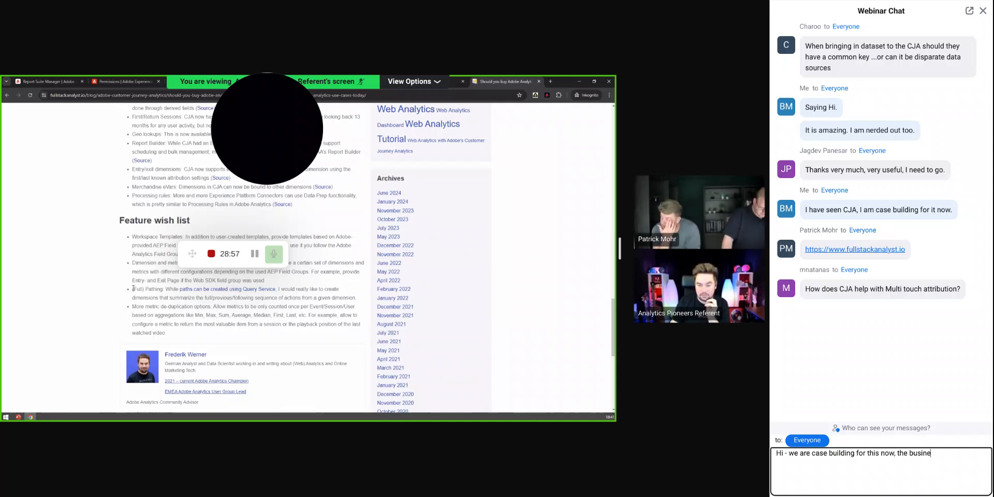
pyautogui.write('ss is b')
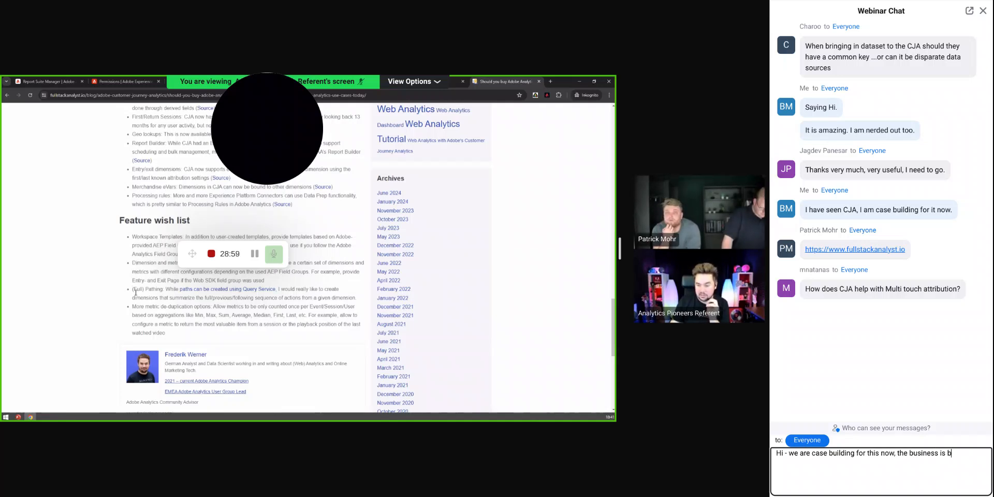
pyautogui.write('ound to ask why ')
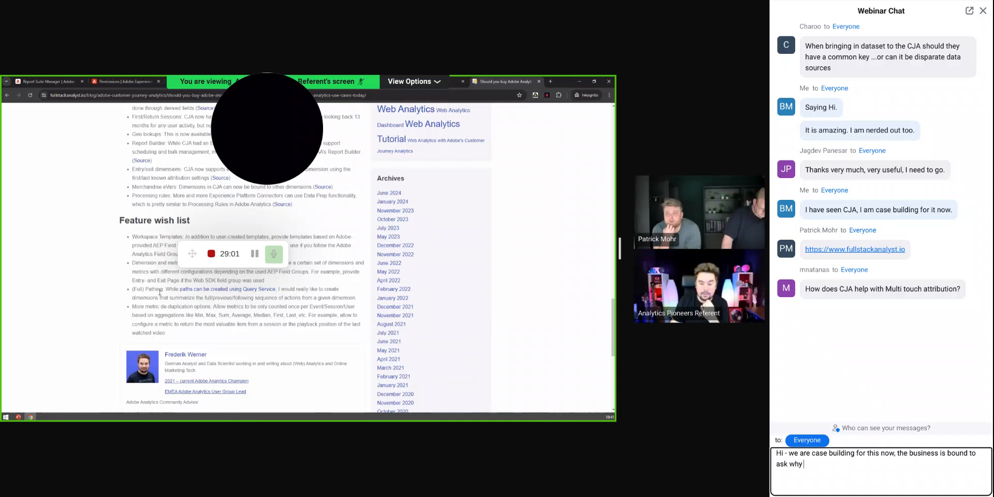
pyautogui.write('we want more ')
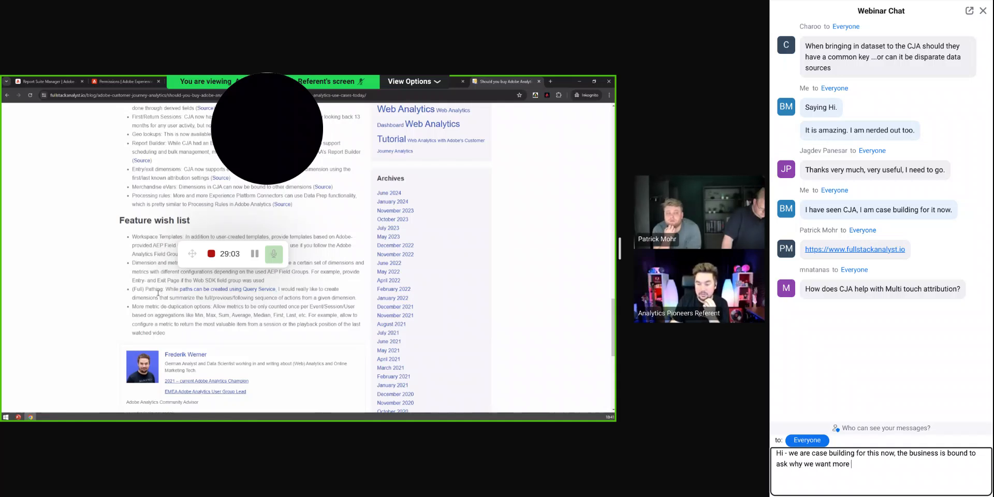
pyautogui.write('tools')
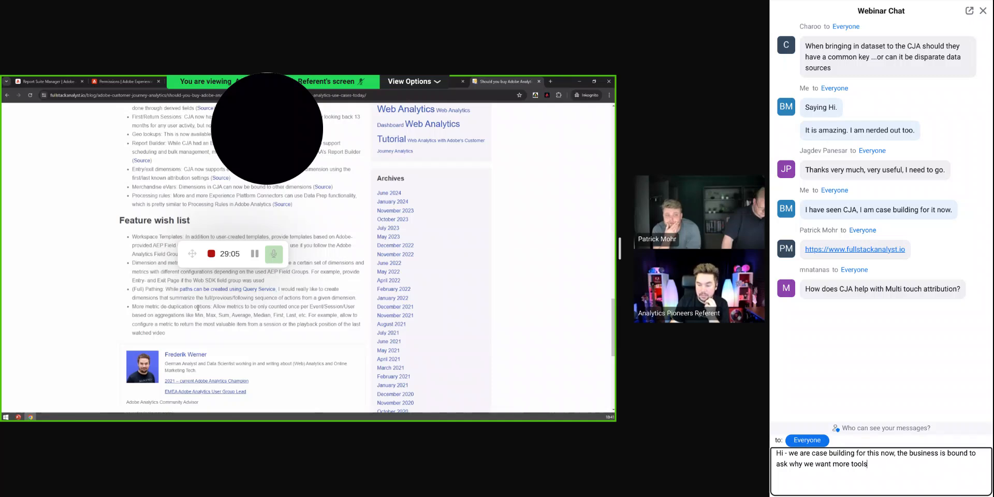
pyautogui.write(' and the ')
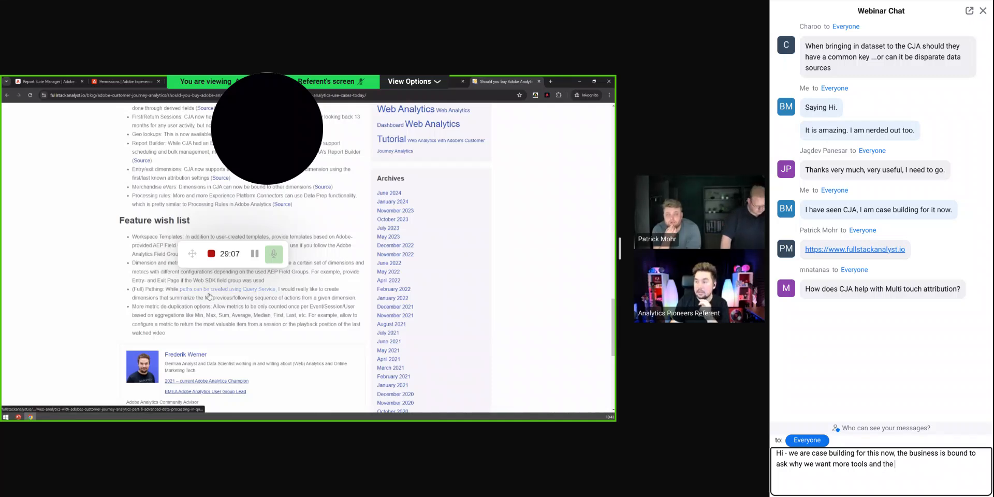
pyautogui.write('$ for that.')
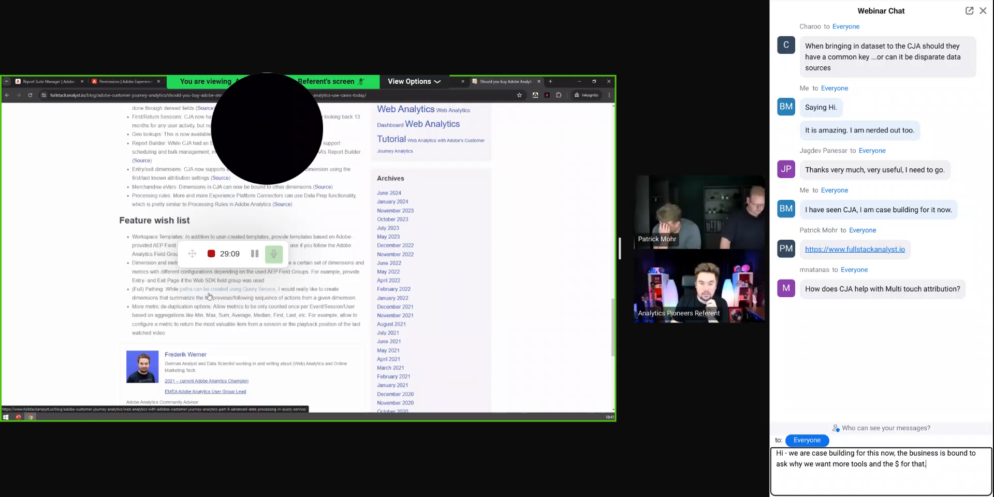
pyautogui.press('Return')
pyautogui.write("'becaus")
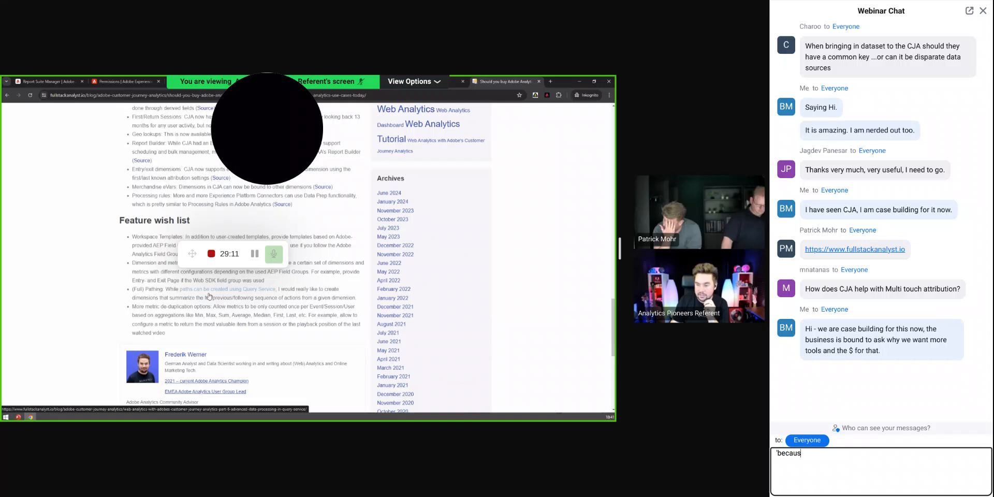
pyautogui.write('e everyo')
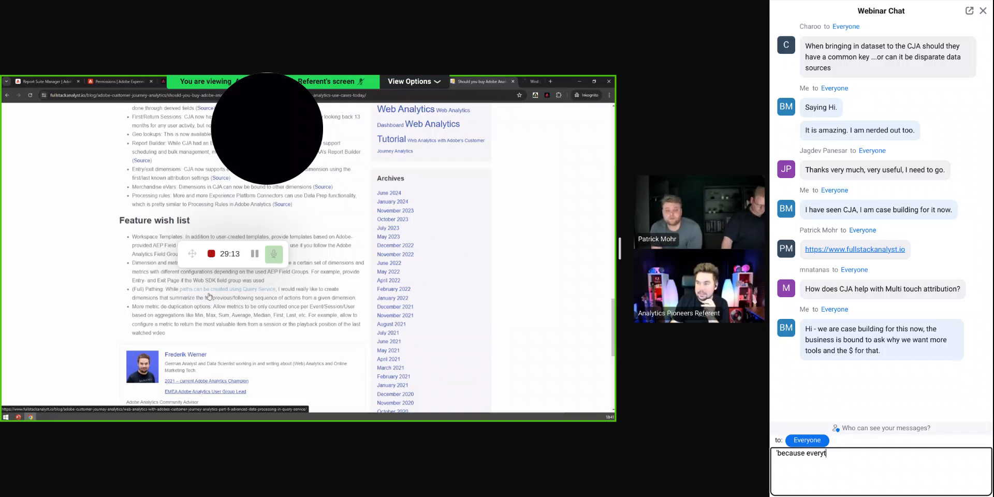
pyautogui.write('ne else ')
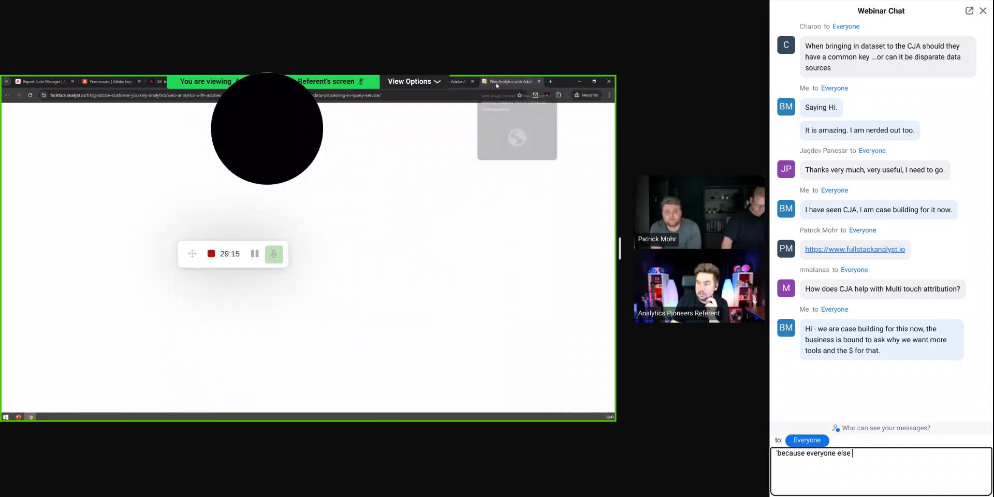
pyautogui.write('has CJA ')
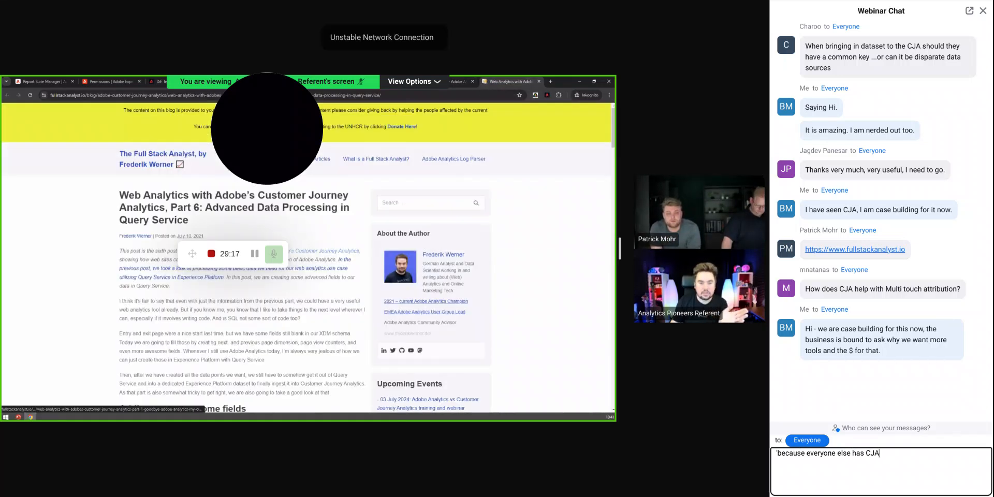
pyautogui.write('and I want')
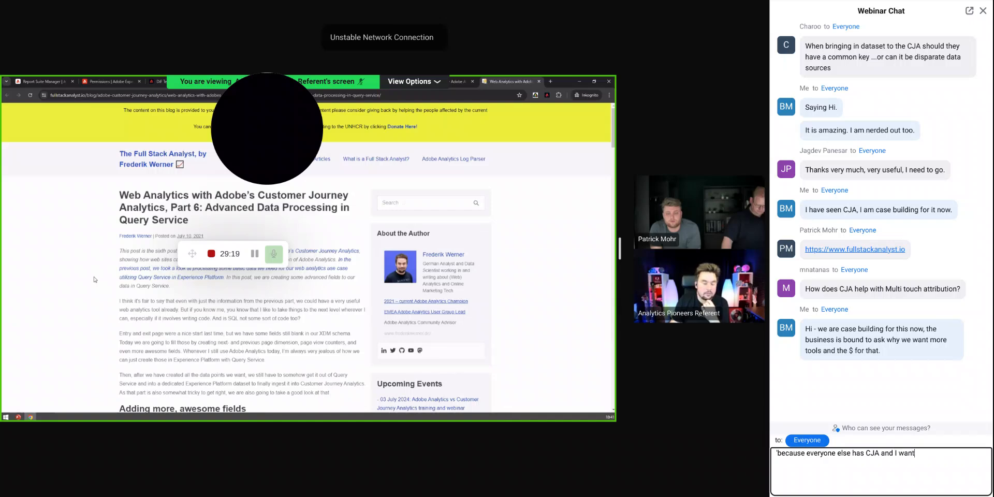
pyautogui.write(' otit')
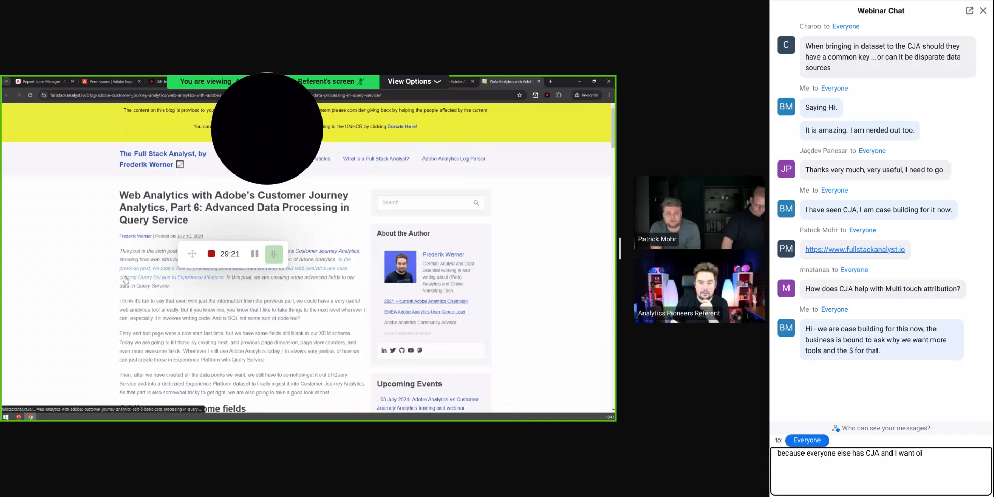
pyautogui.press('BackSpace')
pyautogui.press('BackSpace')
pyautogui.write("it too'")
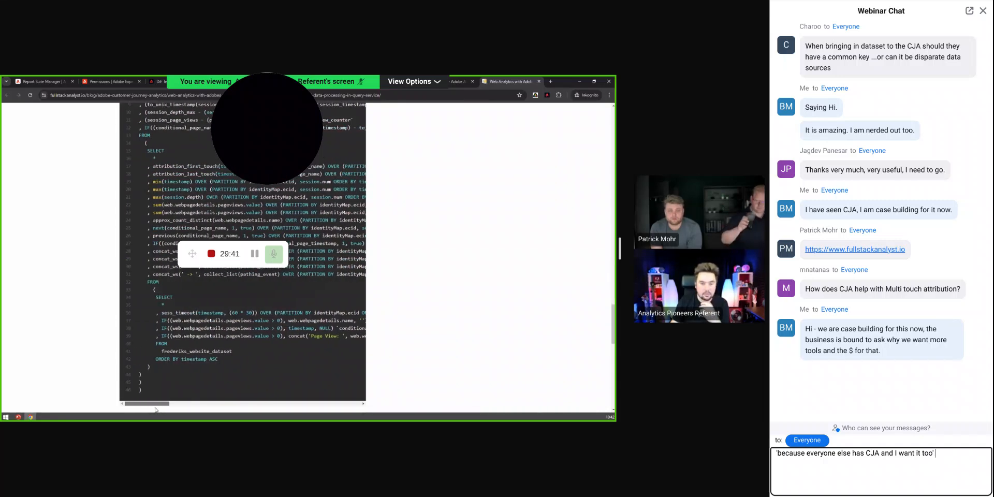
pyautogui.press('BackSpace')
pyautogui.press('BackSpace')
pyautogui.press('BackSpace')
pyautogui.press('BackSpace')
pyautogui.press('BackSpace')
pyautogui.press('BackSpace')
pyautogui.press('BackSpace')
pyautogui.press('BackSpace')
pyautogui.press('BackSpace')
pyautogui.press('BackSpace')
pyautogui.press('BackSpace')
pyautogui.press('BackSpace')
pyautogui.press('BackSpace')
pyautogui.press('BackSpace')
pyautogui.press('BackSpace')
pyautogui.press('BackSpace')
pyautogui.press('BackSpace')
pyautogui.press('BackSpace')
pyautogui.press('BackSpace')
pyautogui.press('BackSpace')
pyautogui.press('BackSpace')
pyautogui.press('BackSpace')
pyautogui.press('BackSpace')
pyautogui.press('BackSpace')
pyautogui.press('BackSpace')
pyautogui.press('BackSpace')
pyautogui.press('BackSpace')
pyautogui.press('BackSpace')
pyautogui.press('BackSpace')
pyautogui.press('BackSpace')
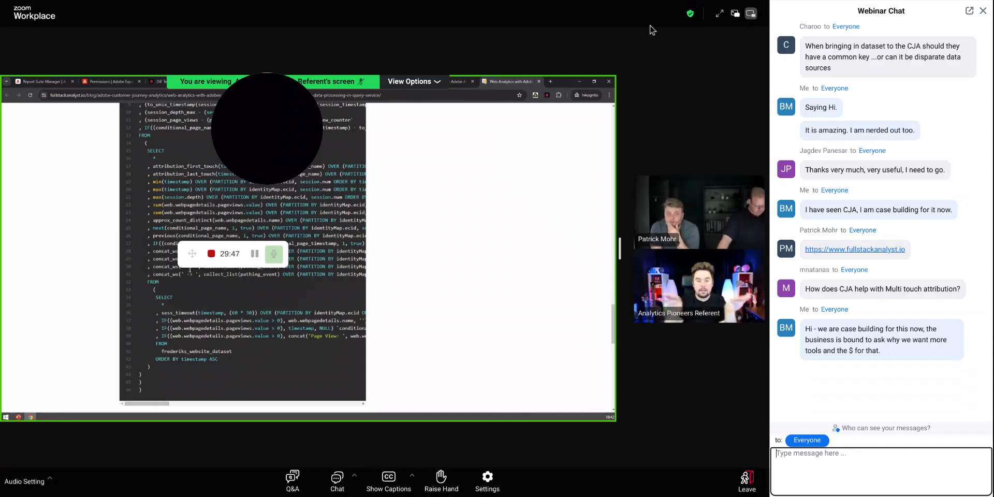
pyautogui.click(583, 1)
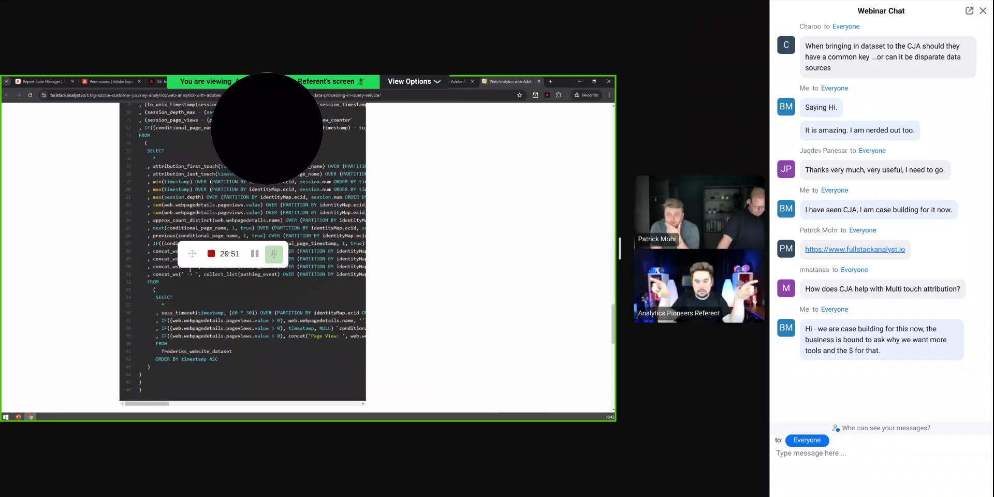
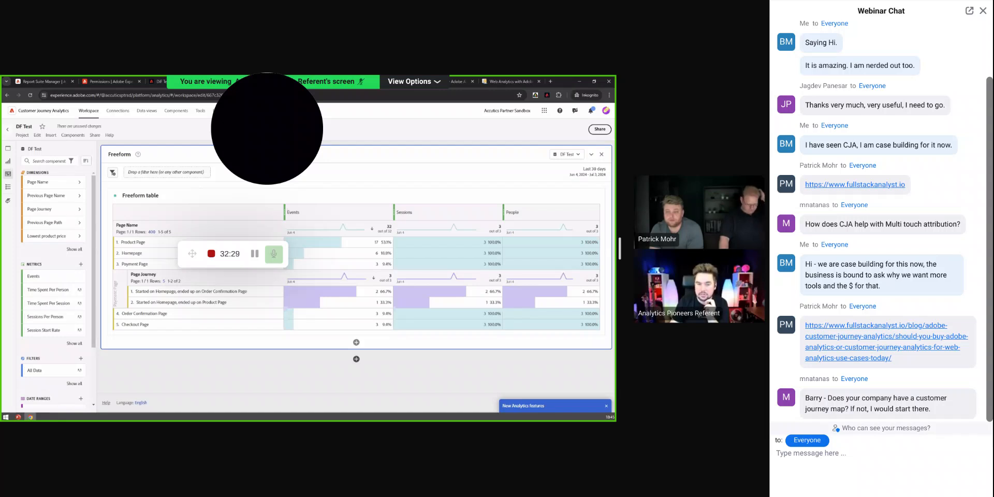
# In the shared Customer Journey Analytics project, open the Freeform panel's DF Test data view for editing and show its components.
pyautogui.click(567, 154)
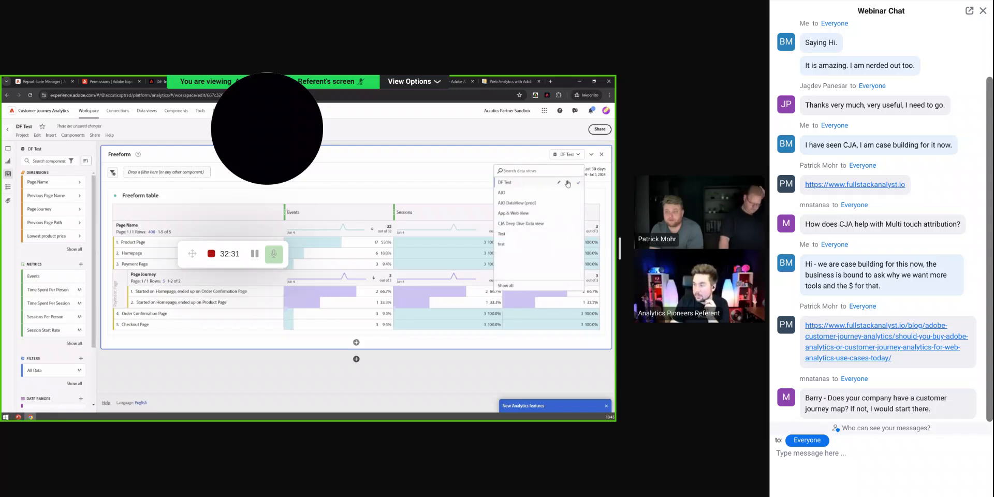
pyautogui.click(559, 183)
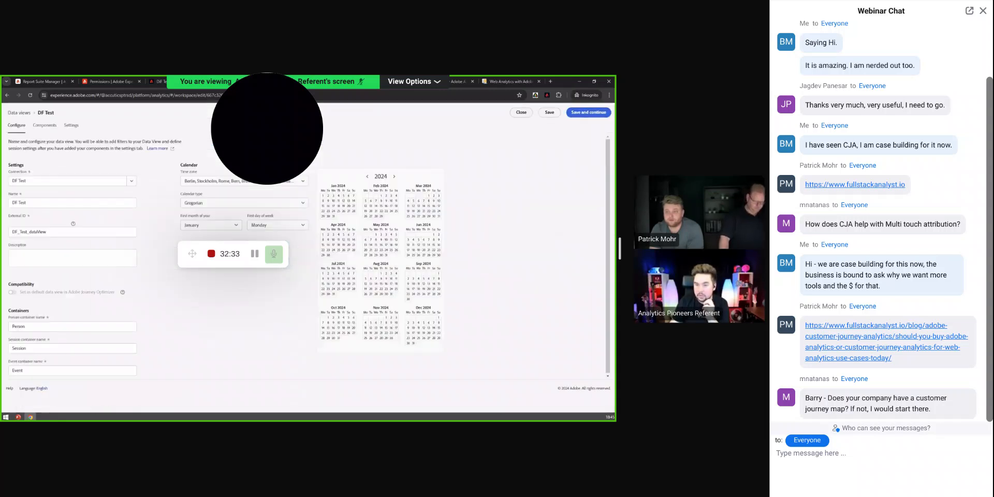
pyautogui.click(52, 129)
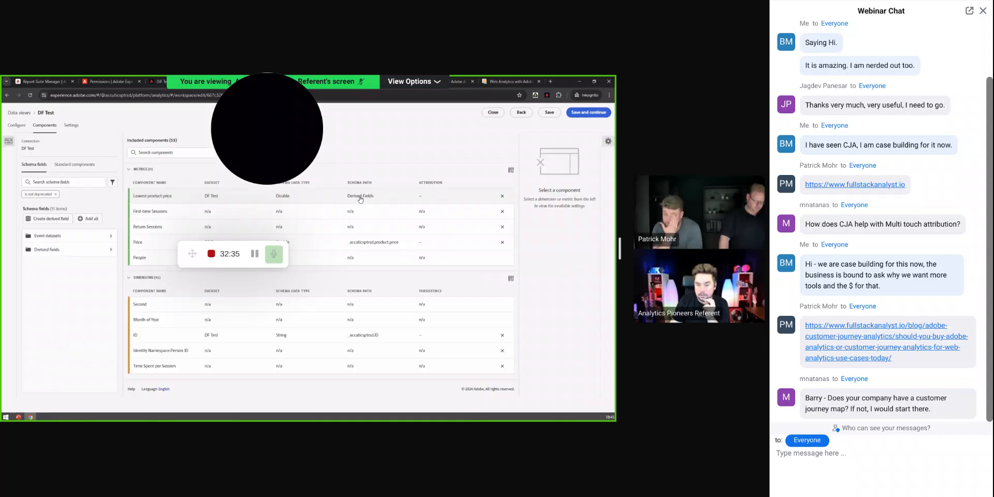
# Enable persistence for the Sparse Page Name dimension in the DF Test data view.
pyautogui.scroll(-3, 192, 321)
pyautogui.scroll(-5, 191, 322)
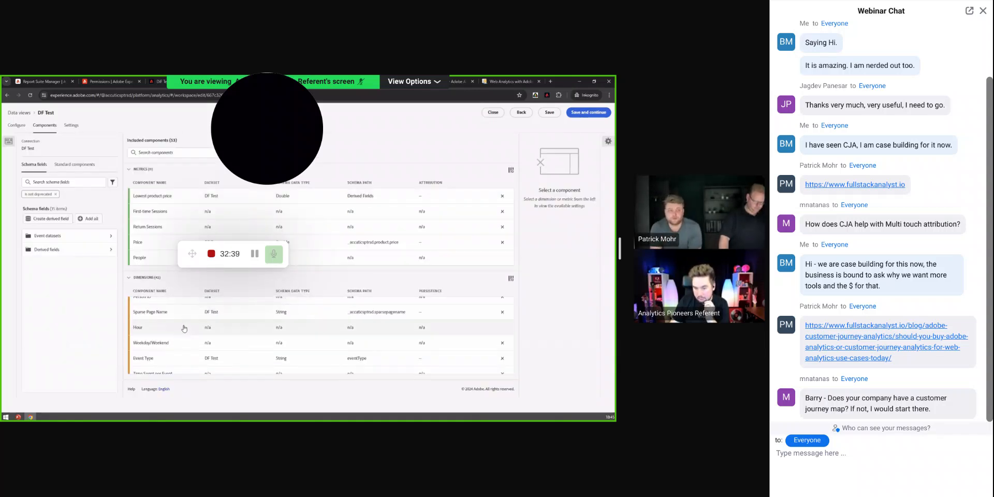
pyautogui.click(160, 312)
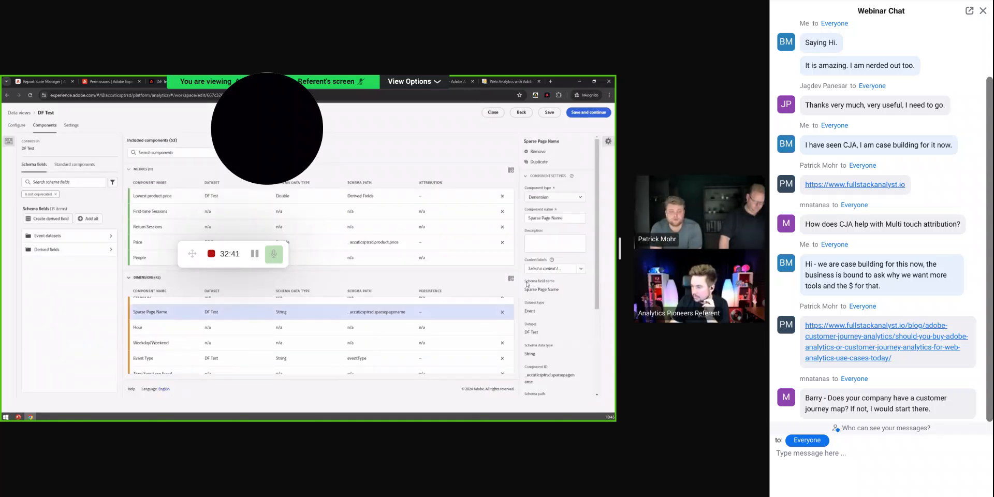
pyautogui.scroll(-5, 574, 286)
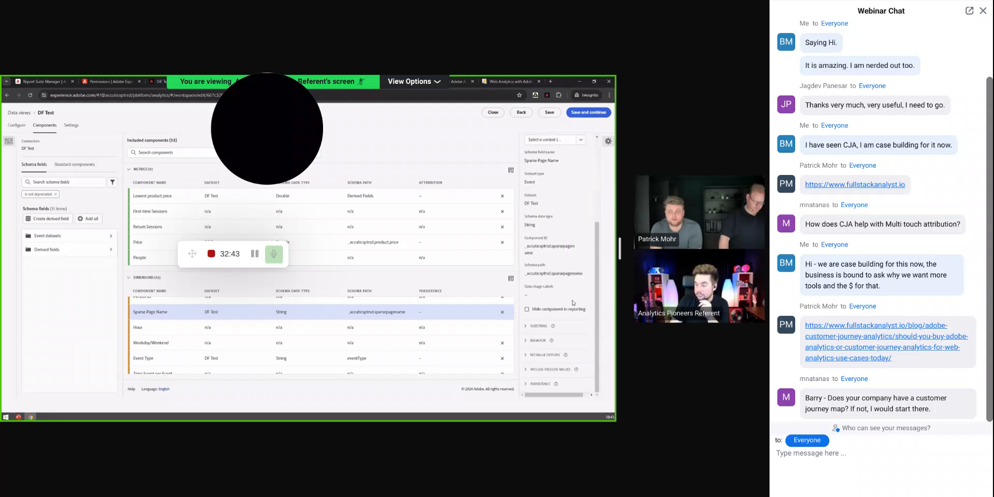
pyautogui.click(539, 390)
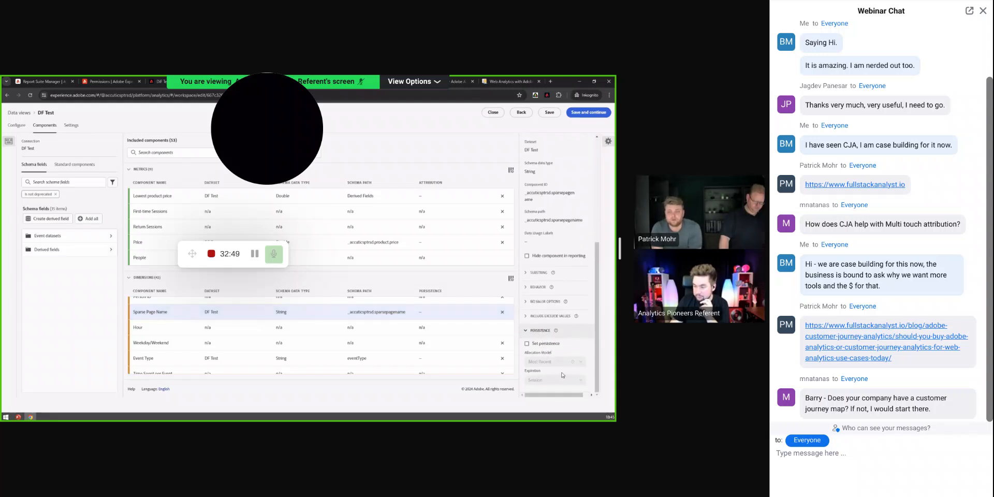
pyautogui.click(526, 343)
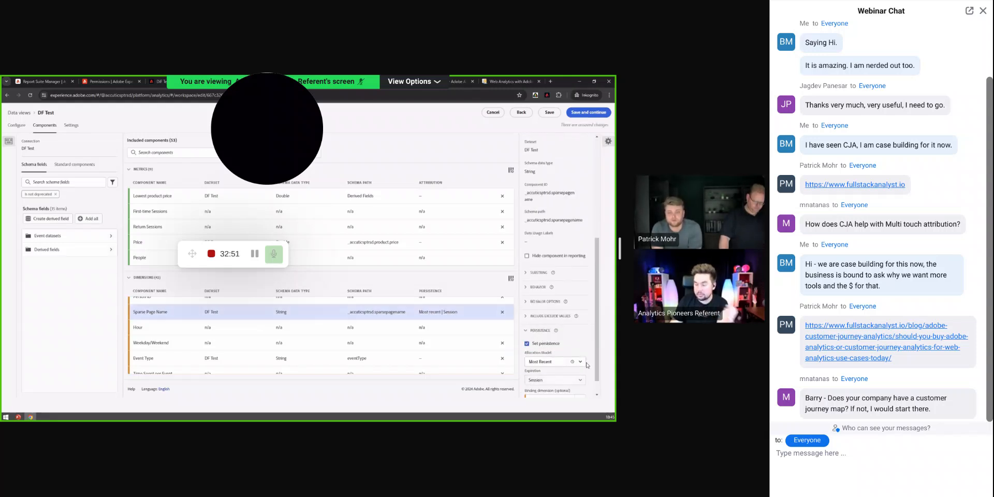
# Review the allocation model and expiration choices available for the Sparse Page Name dimension's persistence.
pyautogui.click(582, 361)
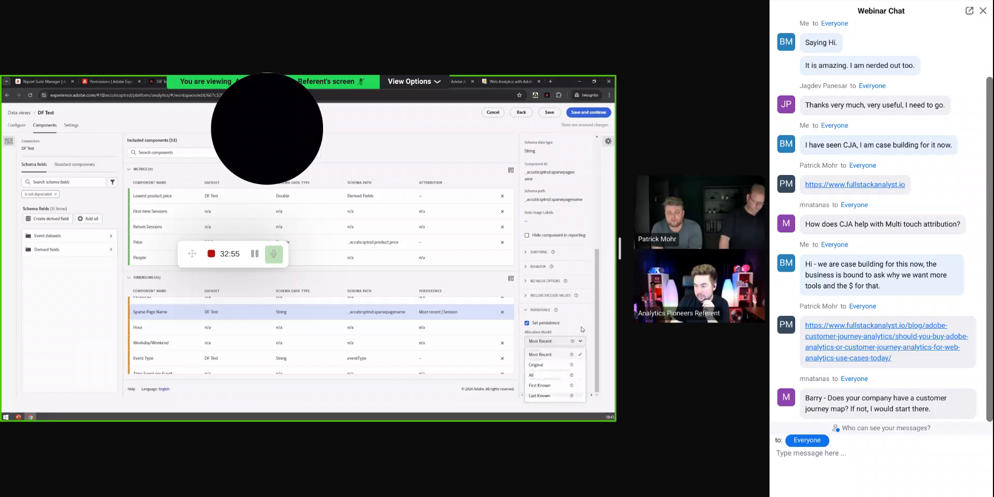
pyautogui.click(582, 330)
pyautogui.click(581, 359)
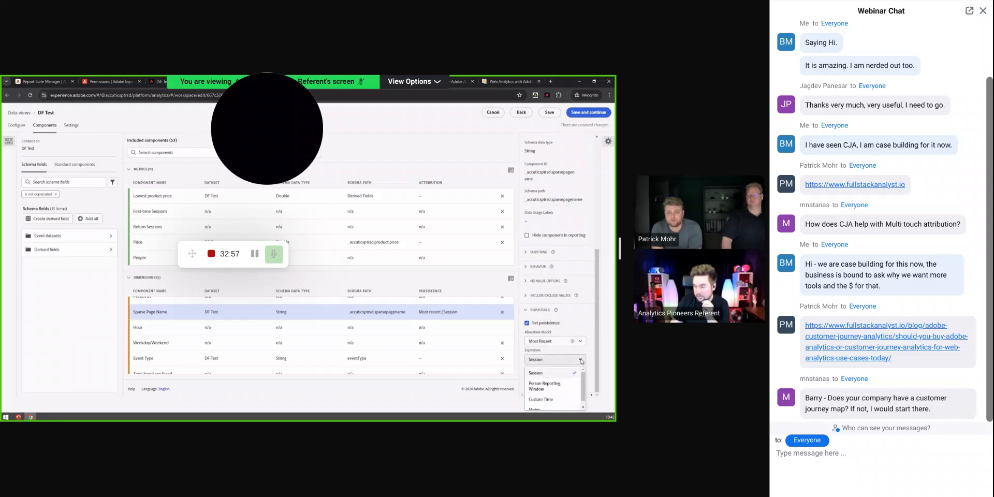
pyautogui.scroll(-1, 569, 386)
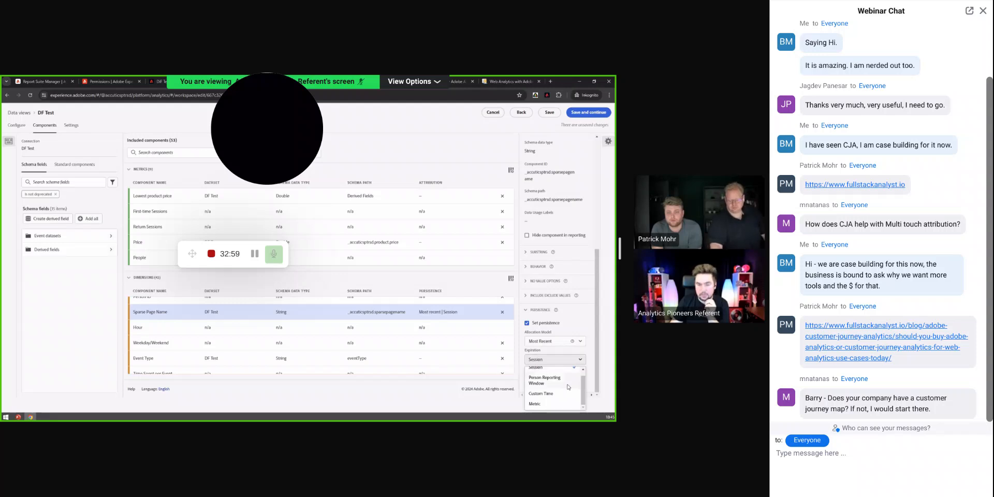
pyautogui.click(583, 344)
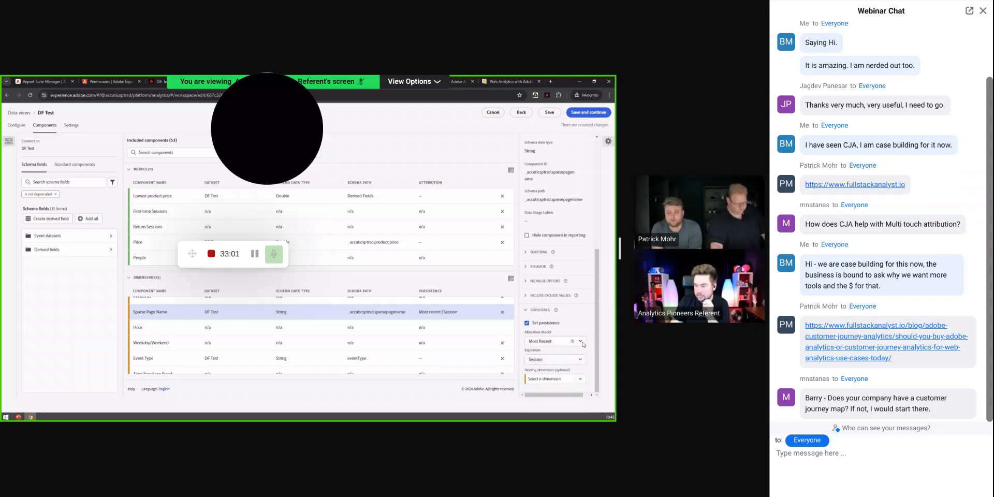
# Set the Sparse Page Name persistence allocation model to All and check the expiration choices, keeping Session.
pyautogui.click(582, 343)
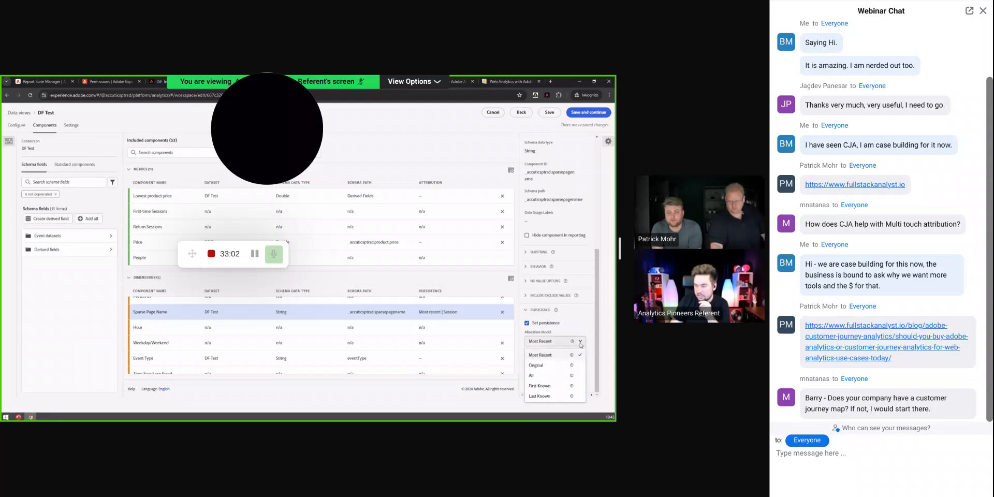
pyautogui.click(548, 380)
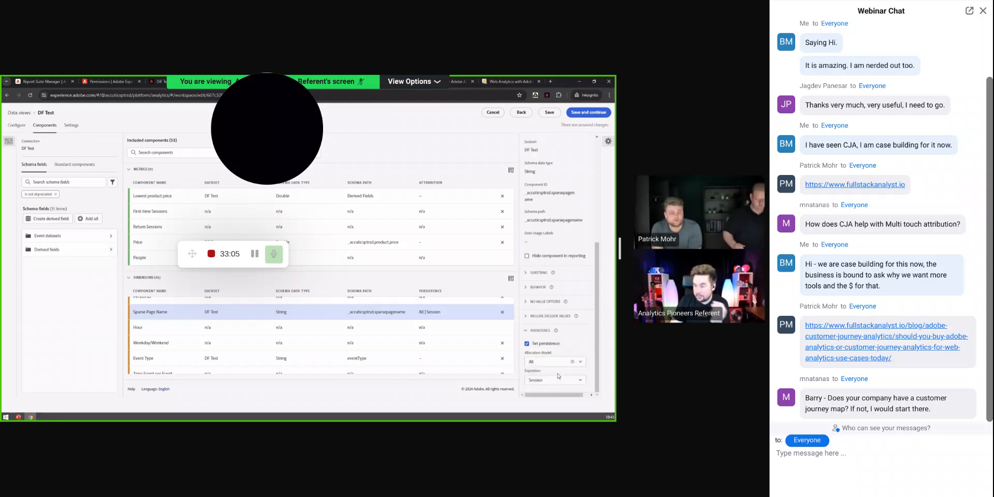
pyautogui.click(569, 380)
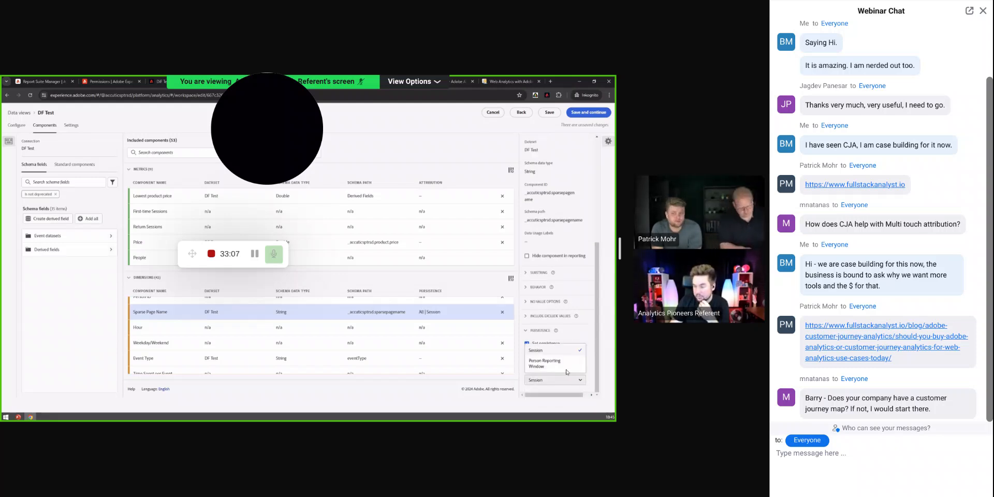
pyautogui.click(581, 381)
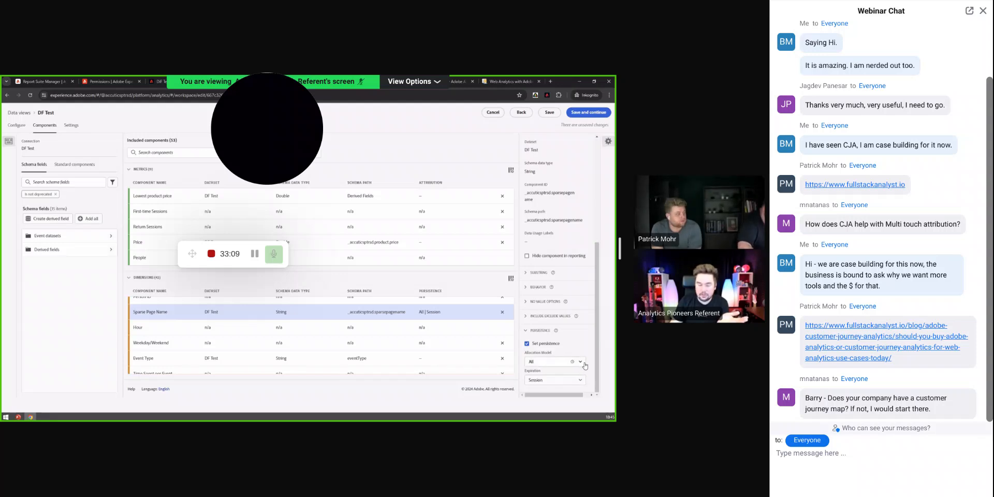